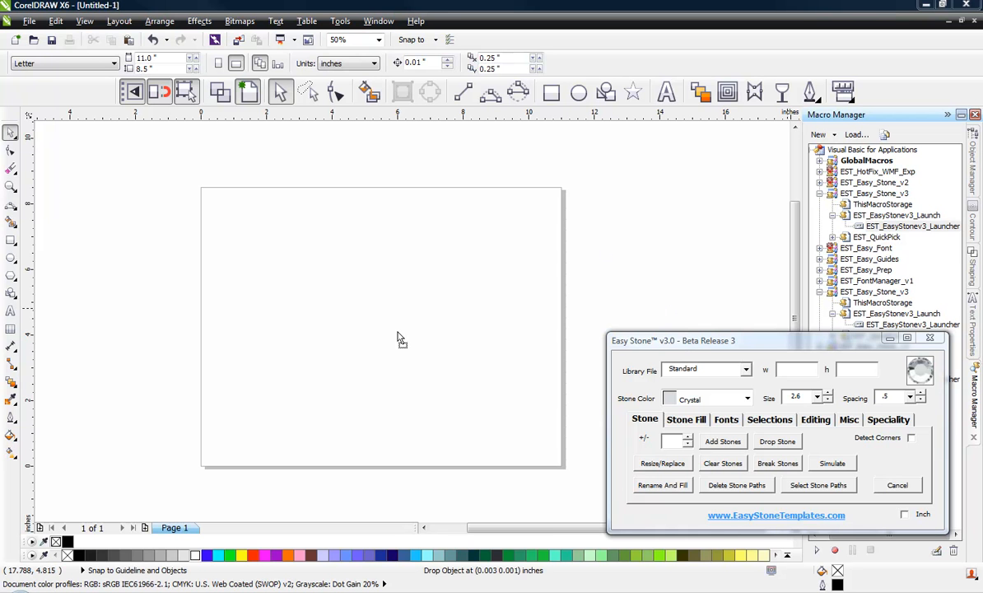
Step: Place the ribbon banner bitmap on the page and zoom in to inspect it
{"action": "left_click", "coordinate": [358, 328]}
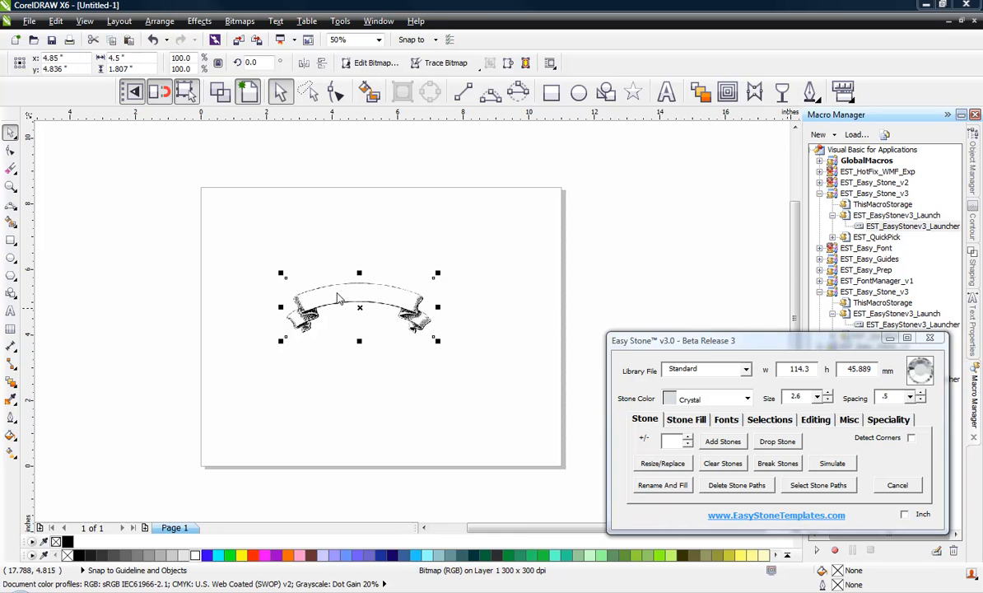
{"action": "scroll", "coordinate": [369, 295], "scroll_direction": "up", "scroll_amount": 2}
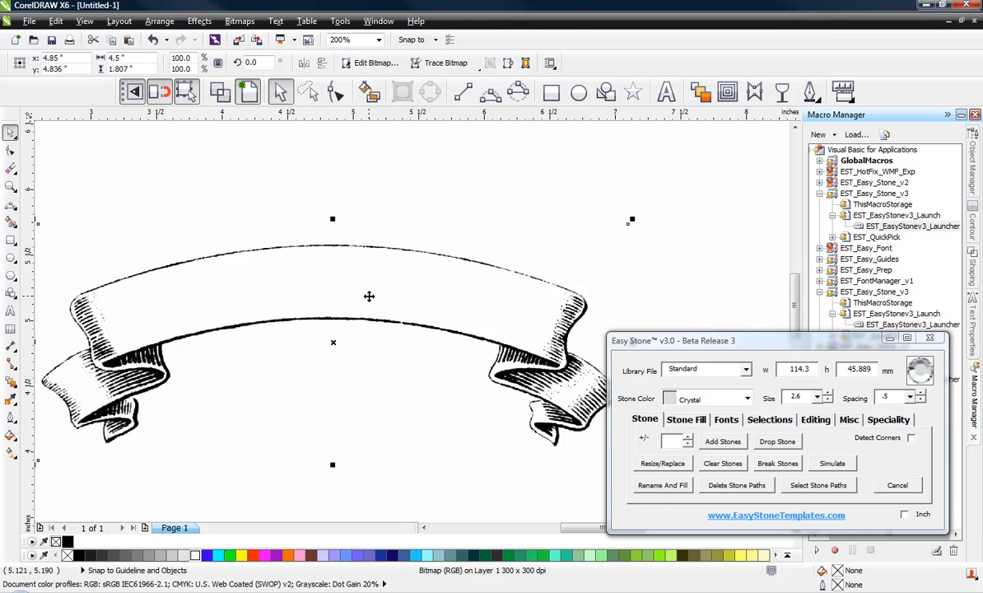
{"action": "scroll", "coordinate": [368, 295], "scroll_direction": "down", "scroll_amount": 2}
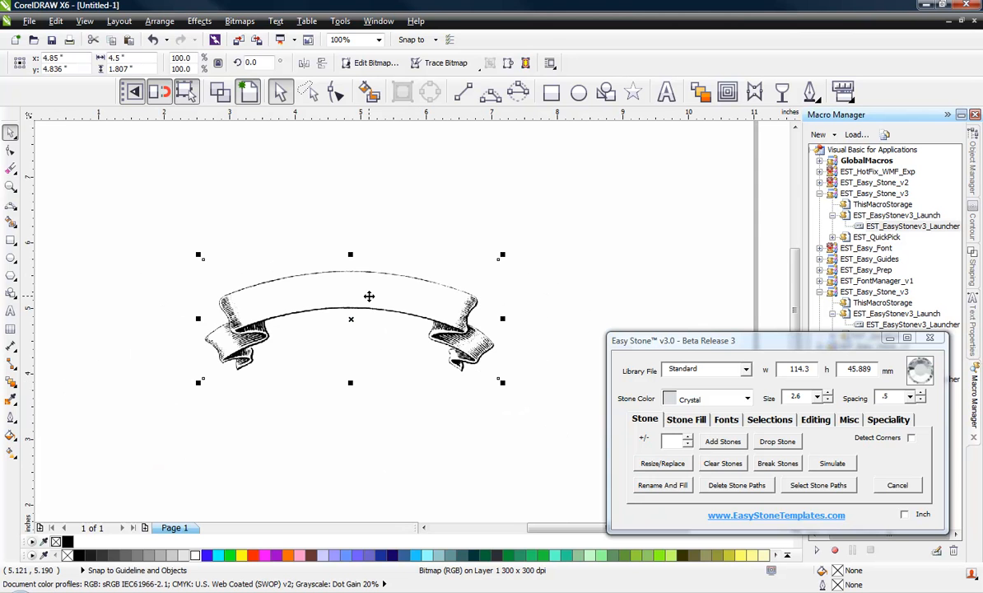
Step: Nudge the ribbon banner bitmap slightly into position on the page
{"action": "left_click", "coordinate": [287, 456]}
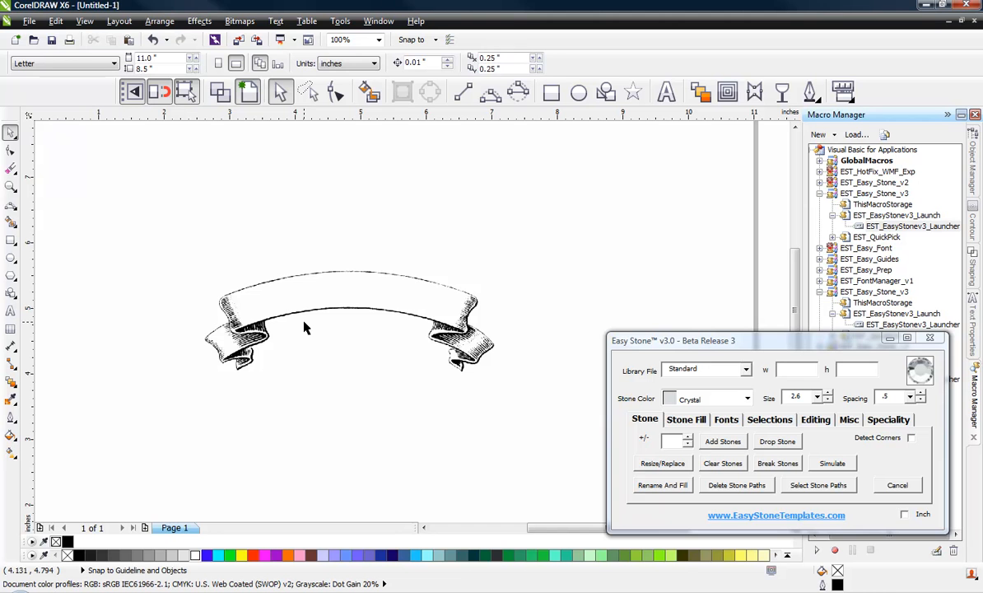
{"action": "left_click", "coordinate": [260, 320]}
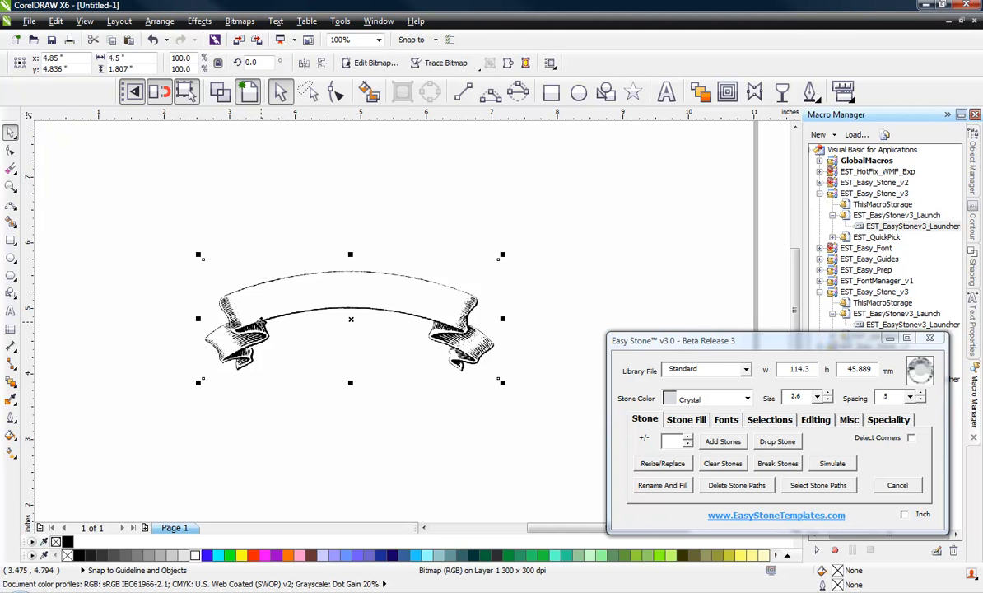
{"action": "left_click", "coordinate": [291, 412]}
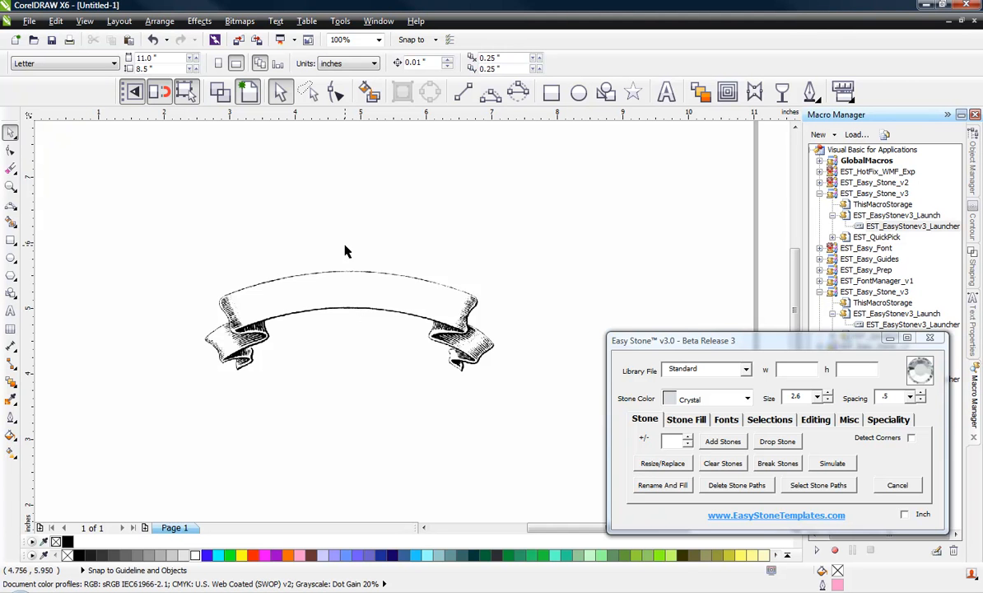
{"action": "left_click", "coordinate": [344, 298]}
{"action": "left_click_drag", "start_coordinate": [329, 310], "coordinate": [344, 298]}
Step: At 200% zoom, drag the ribbon banner bitmap a little higher on the page
{"action": "left_click", "coordinate": [341, 426]}
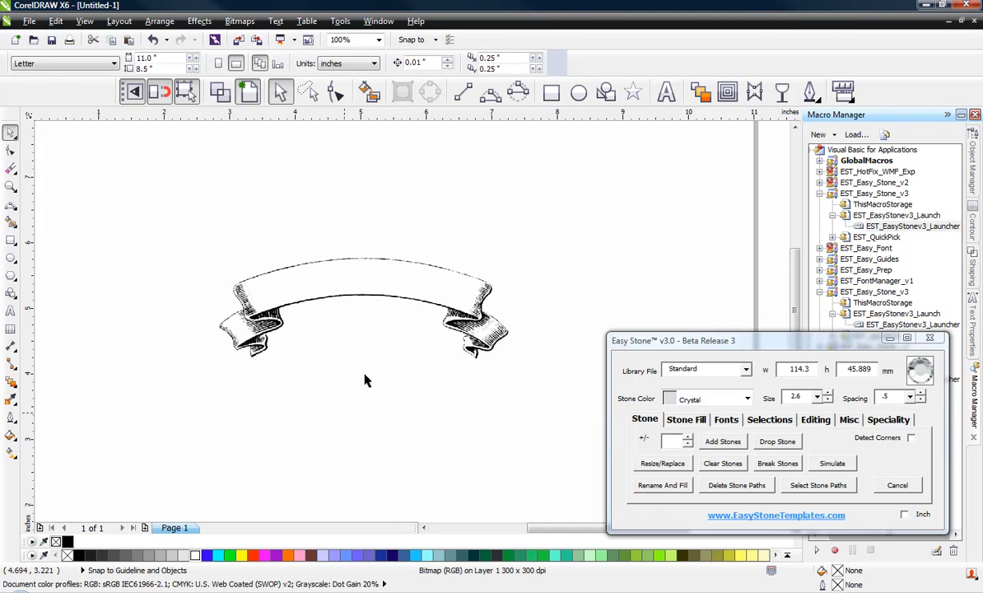
{"action": "scroll", "coordinate": [368, 294], "scroll_direction": "up", "scroll_amount": 2}
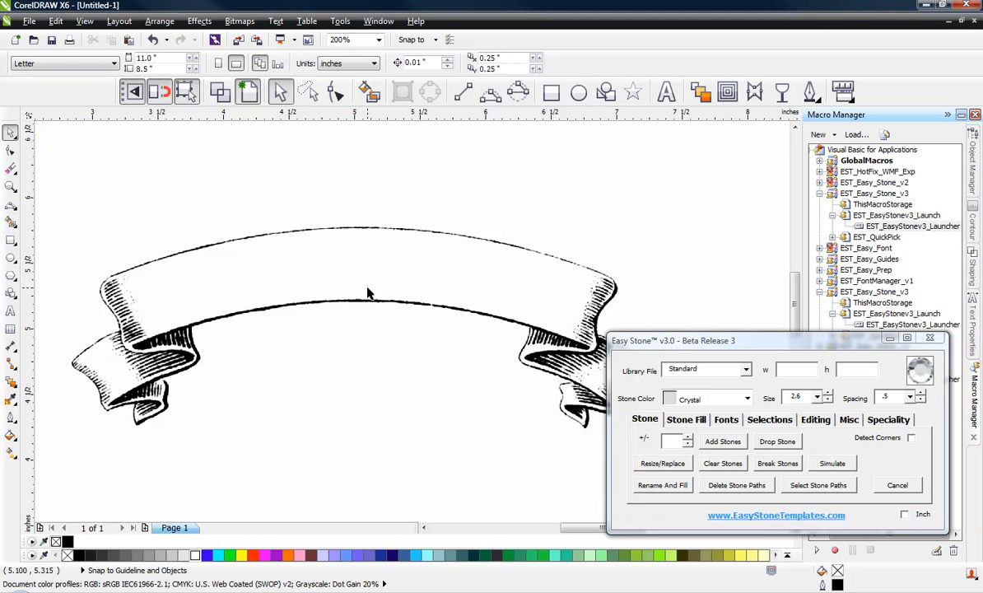
{"action": "left_click", "coordinate": [368, 293]}
{"action": "left_click_drag", "start_coordinate": [366, 288], "coordinate": [365, 264]}
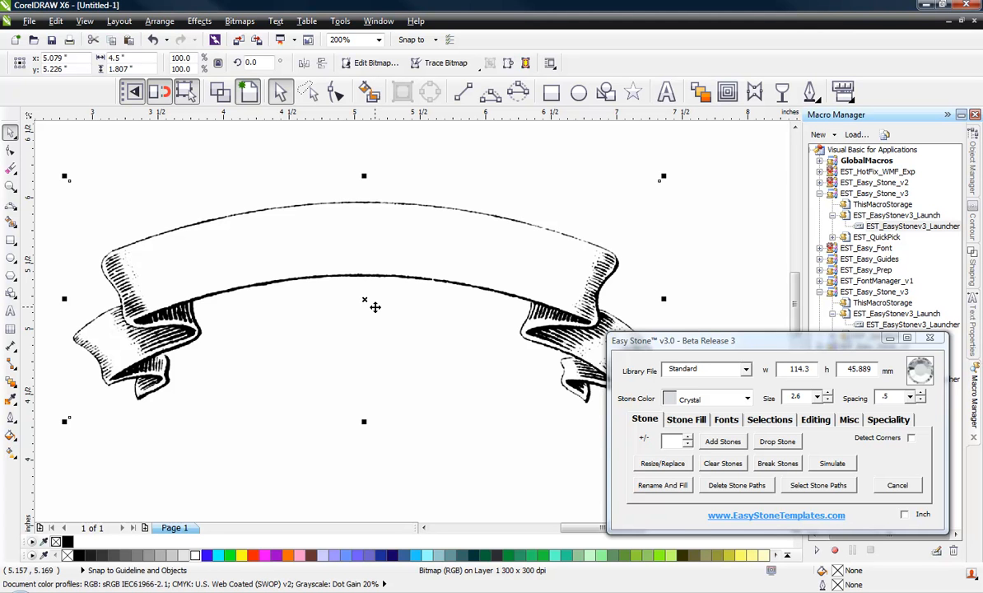
{"action": "scroll", "coordinate": [625, 230], "scroll_direction": "up", "scroll_amount": 2}
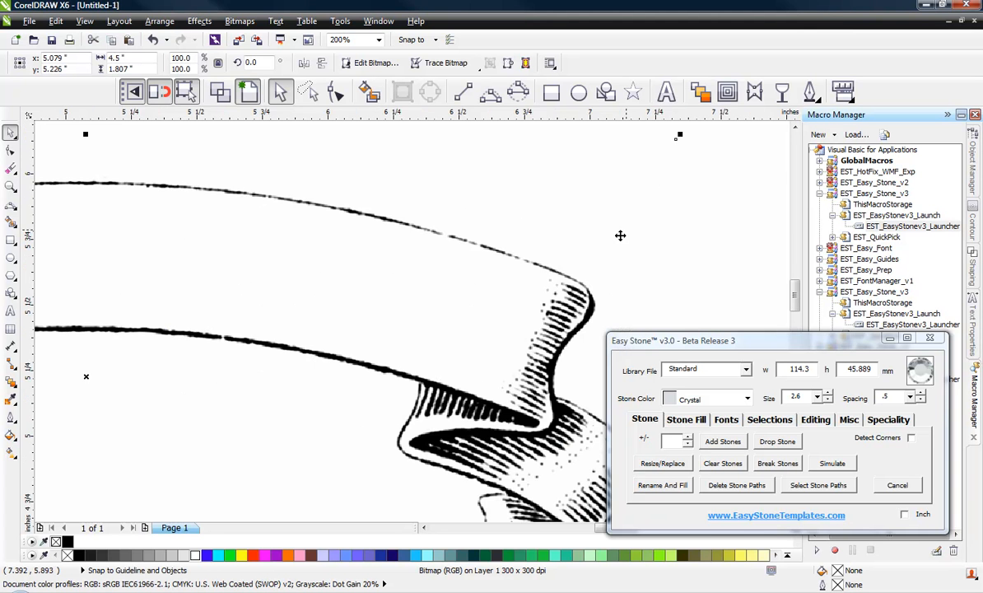
{"action": "scroll", "coordinate": [527, 247], "scroll_direction": "up", "scroll_amount": 1}
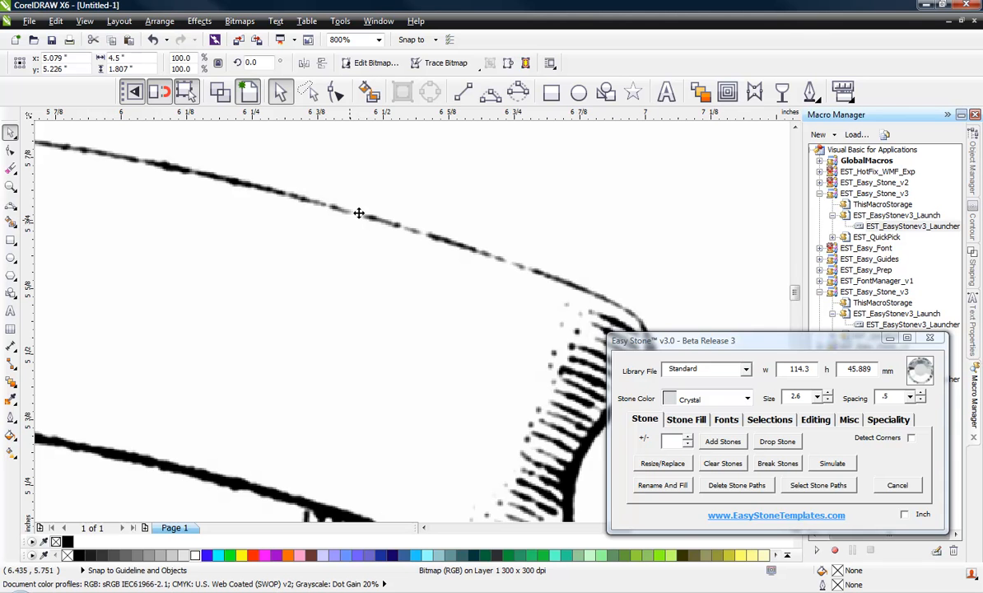
{"action": "scroll", "coordinate": [485, 235], "scroll_direction": "down", "scroll_amount": 1}
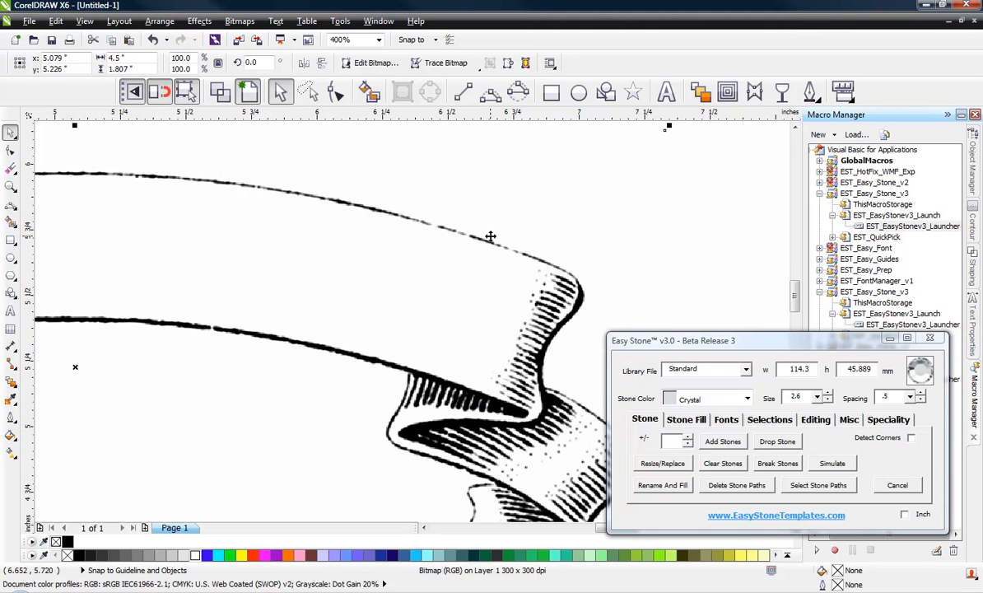
{"action": "scroll", "coordinate": [491, 235], "scroll_direction": "down", "scroll_amount": 2}
{"action": "scroll", "coordinate": [404, 260], "scroll_direction": "up", "scroll_amount": 1}
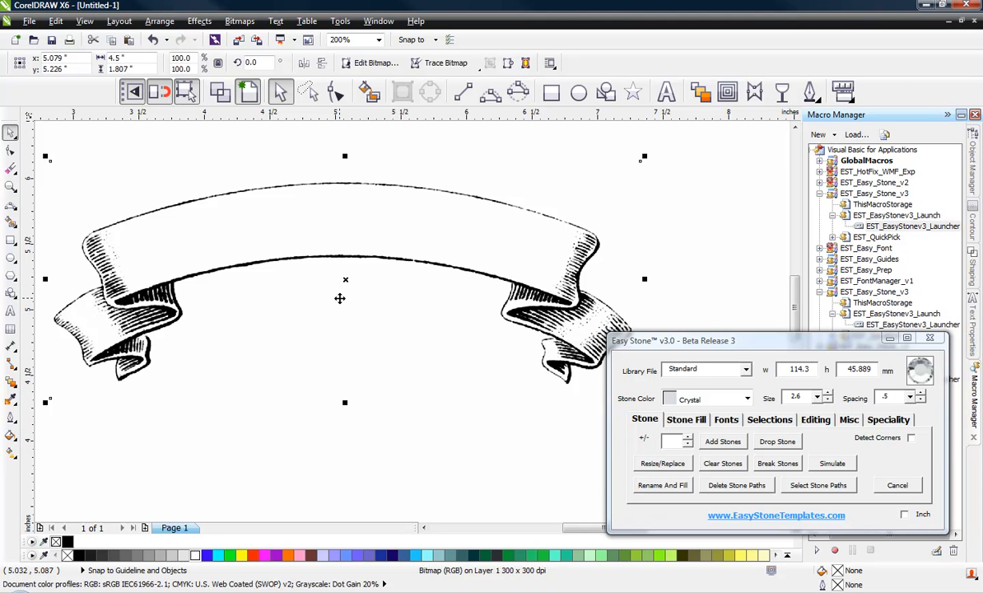
{"action": "scroll", "coordinate": [339, 298], "scroll_direction": "down", "scroll_amount": 2}
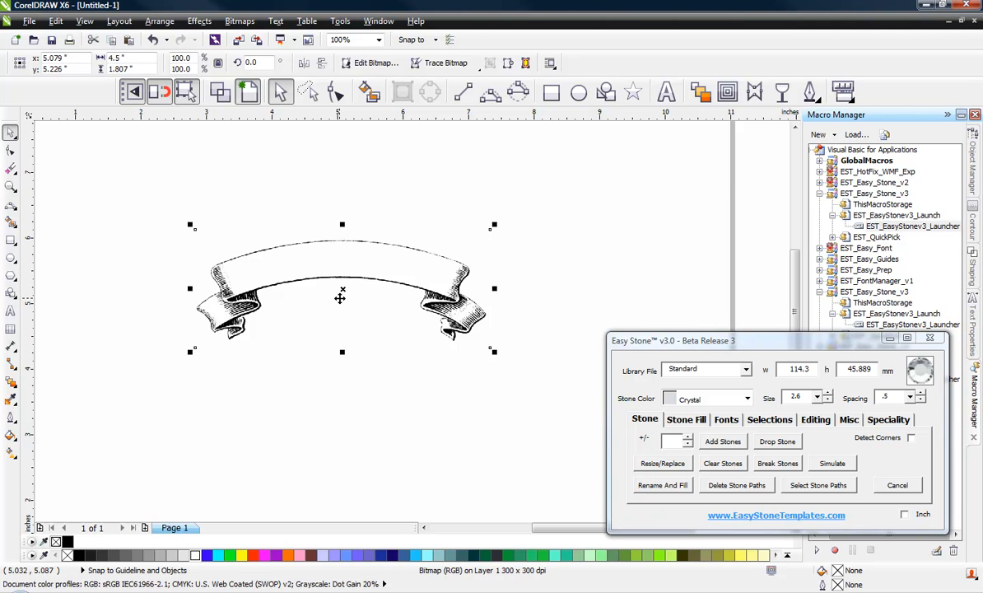
{"action": "left_click", "coordinate": [305, 376]}
{"action": "scroll", "coordinate": [324, 280], "scroll_direction": "up", "scroll_amount": 2}
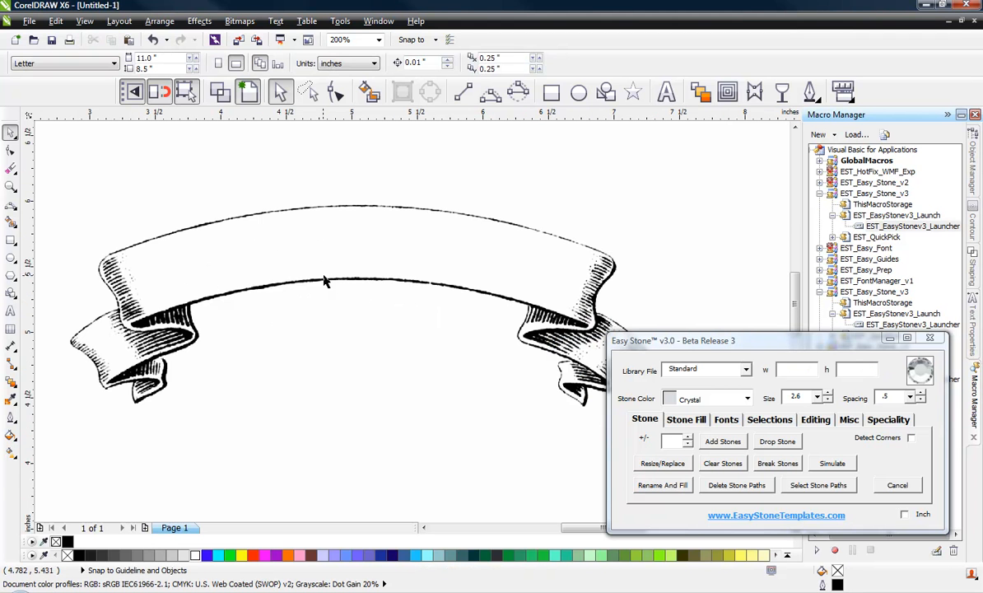
{"action": "left_click", "coordinate": [346, 279]}
{"action": "scroll", "coordinate": [345, 278], "scroll_direction": "down", "scroll_amount": 2}
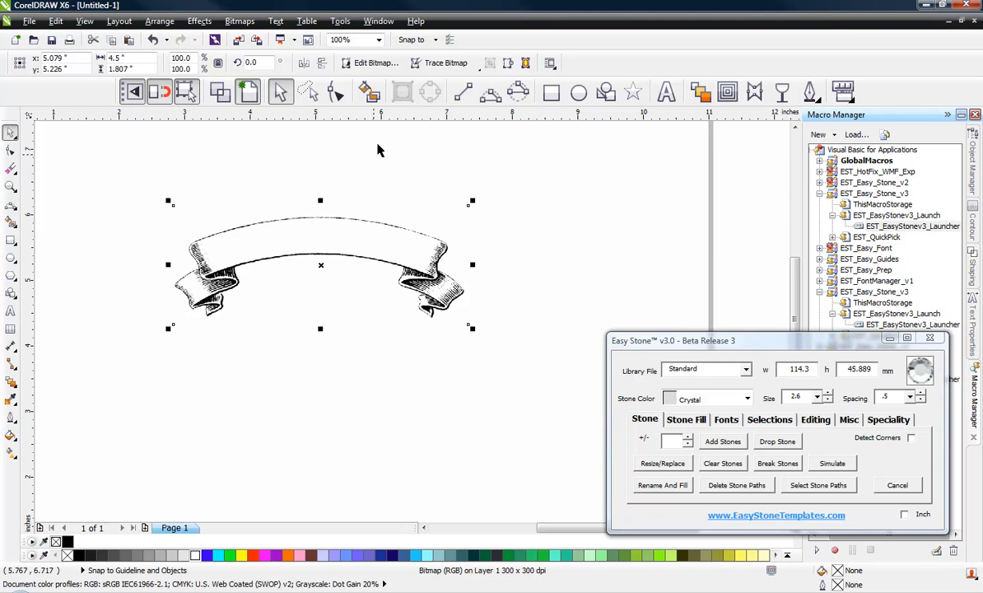
Step: Crop the ribbon bitmap to its left end, 2.146 × 1.807 in, by moving its right-edge nodes
{"action": "left_click", "coordinate": [336, 93]}
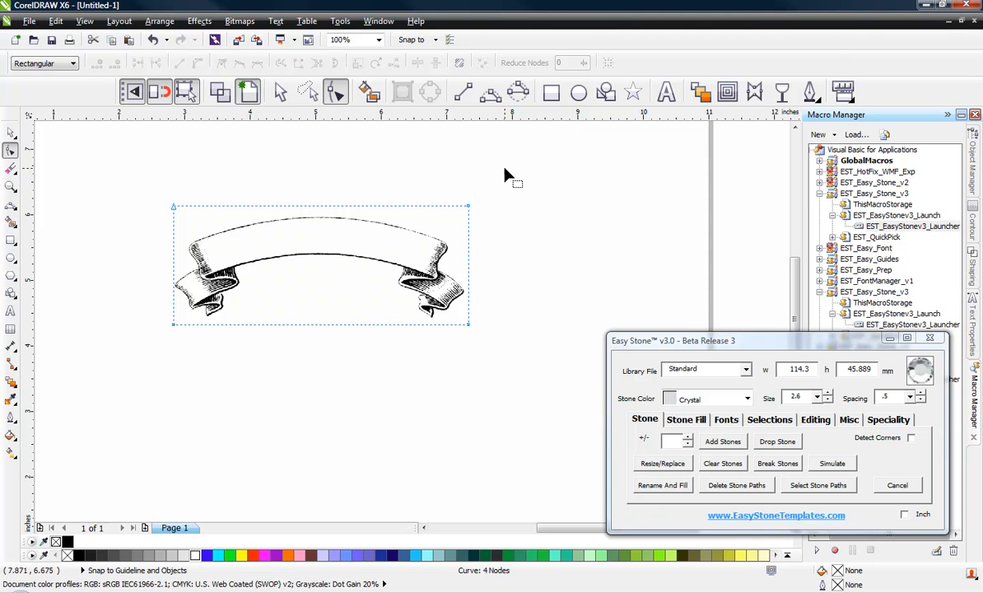
{"action": "left_click_drag", "start_coordinate": [439, 183], "coordinate": [316, 329]}
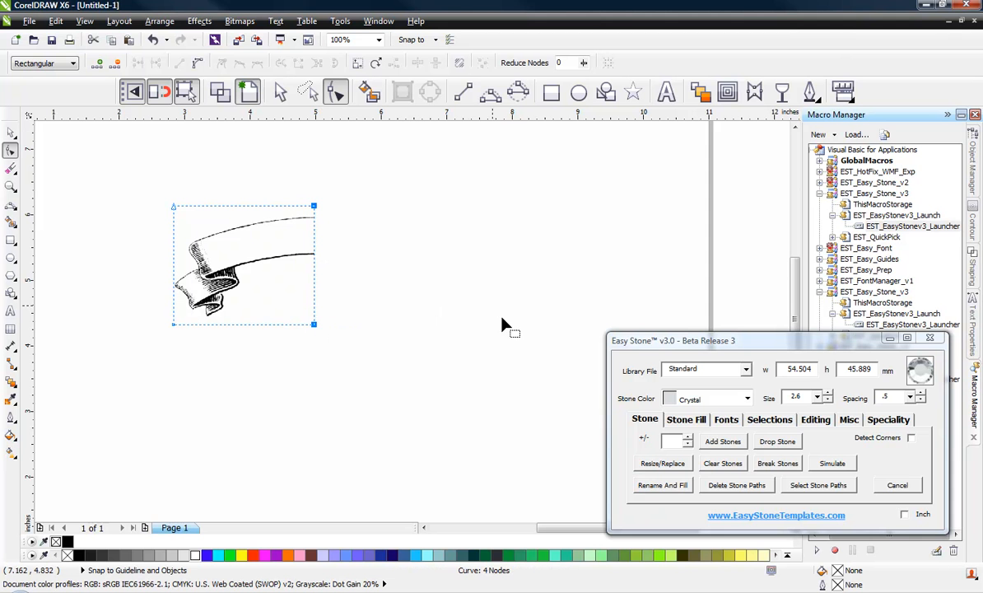
{"action": "left_click", "coordinate": [10, 132]}
{"action": "left_click", "coordinate": [125, 227]}
{"action": "scroll", "coordinate": [126, 227], "scroll_direction": "up", "scroll_amount": 2}
Step: Lock the cropped banner as a faded tracing image with Easy Stone's Lock Image
{"action": "left_click", "coordinate": [330, 267]}
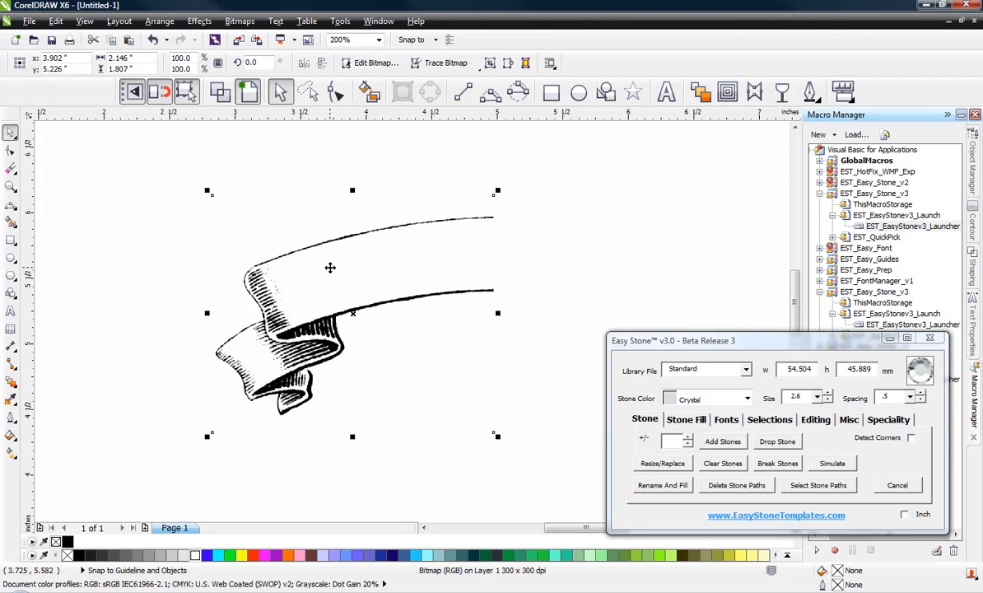
{"action": "left_click", "coordinate": [889, 420]}
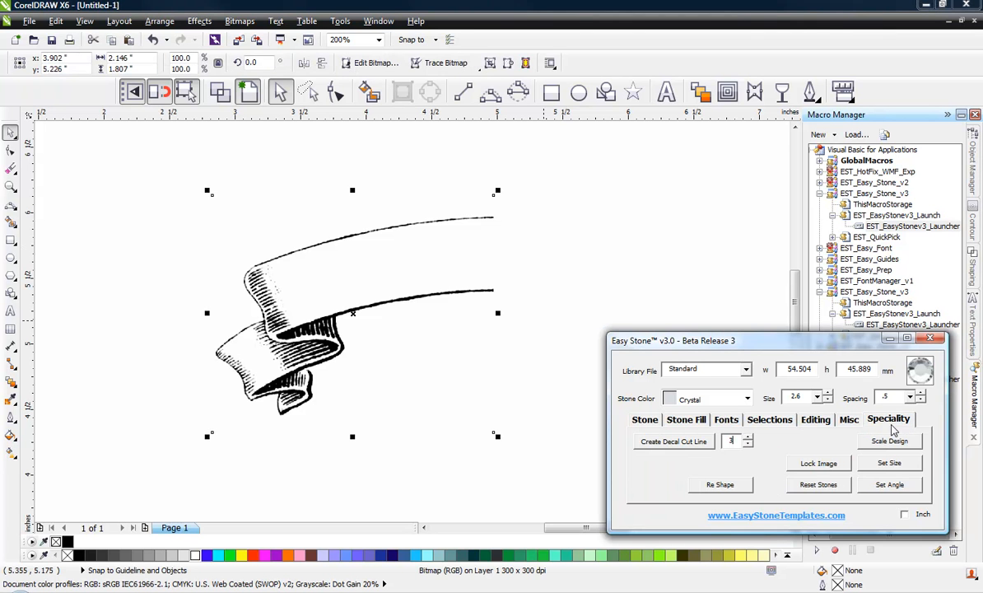
{"action": "left_click", "coordinate": [818, 464]}
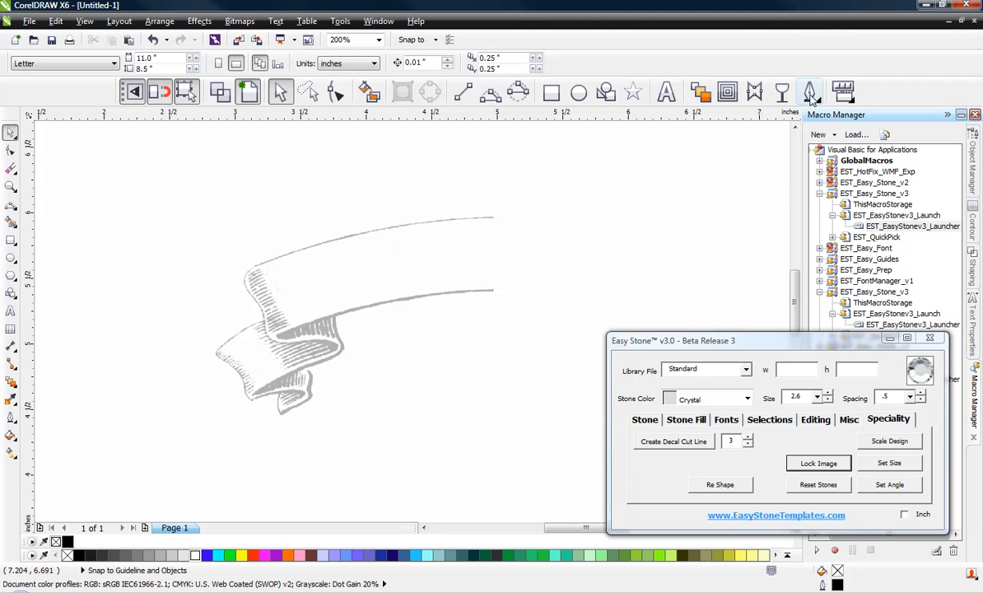
Step: Make 3 pt the default outline width for new graphics
{"action": "left_click", "coordinate": [812, 94]}
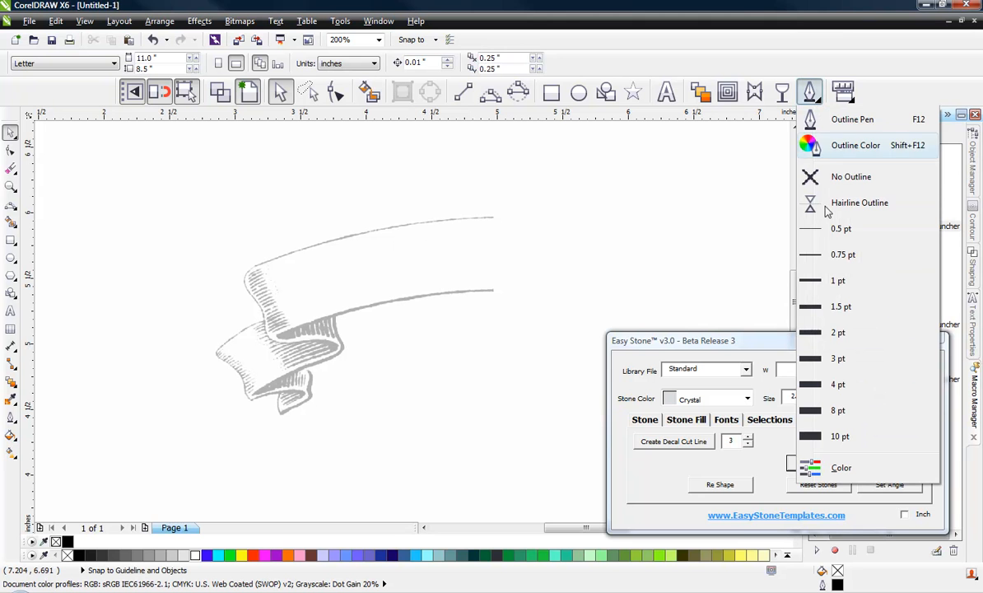
{"action": "left_click", "coordinate": [838, 360]}
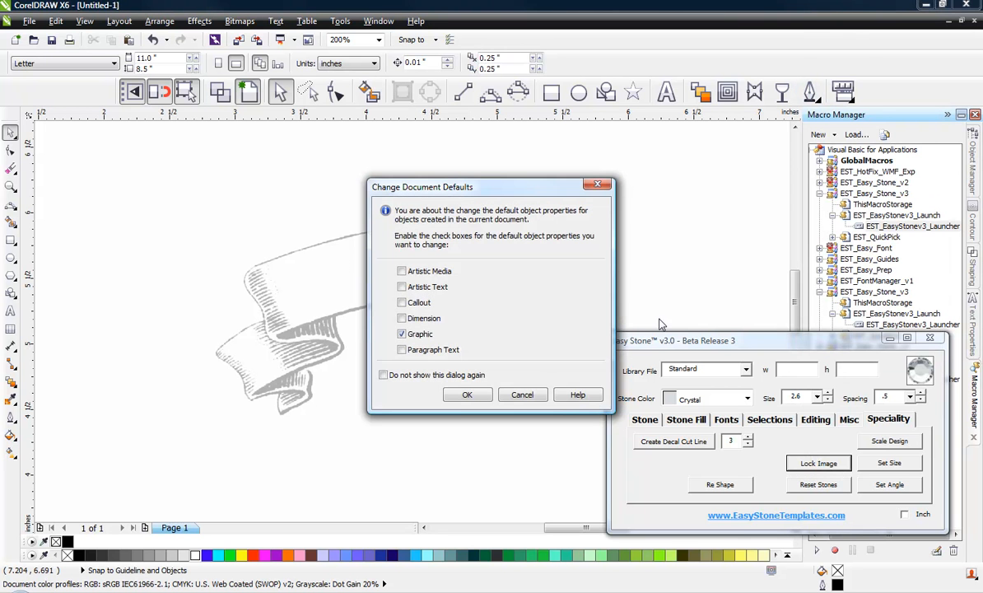
{"action": "left_click", "coordinate": [464, 396]}
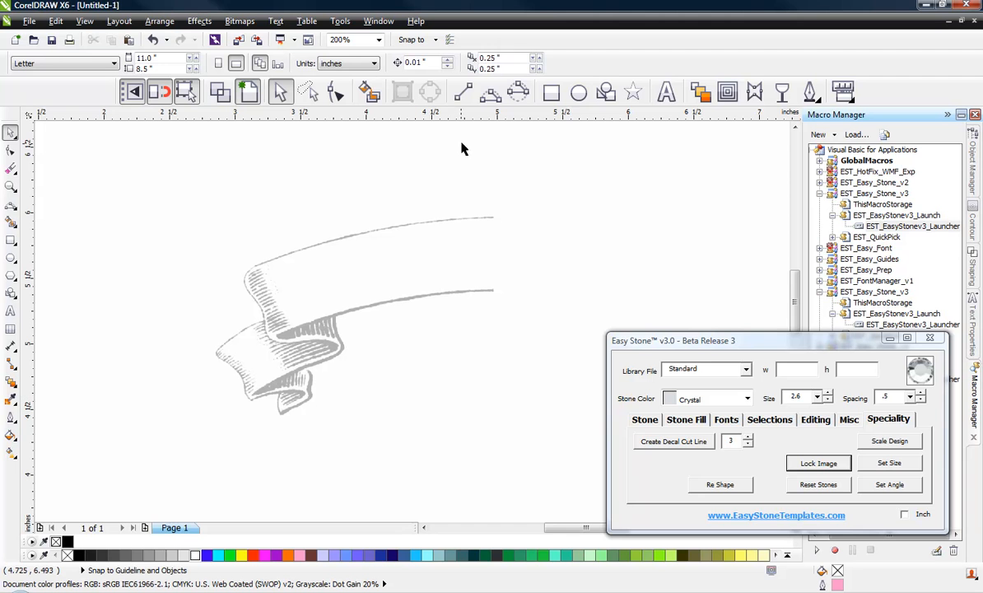
{"action": "left_click", "coordinate": [489, 96]}
Step: Trace the banner's top edge and left fold with pink 3 pt curves
{"action": "scroll", "coordinate": [294, 259], "scroll_direction": "up", "scroll_amount": 1}
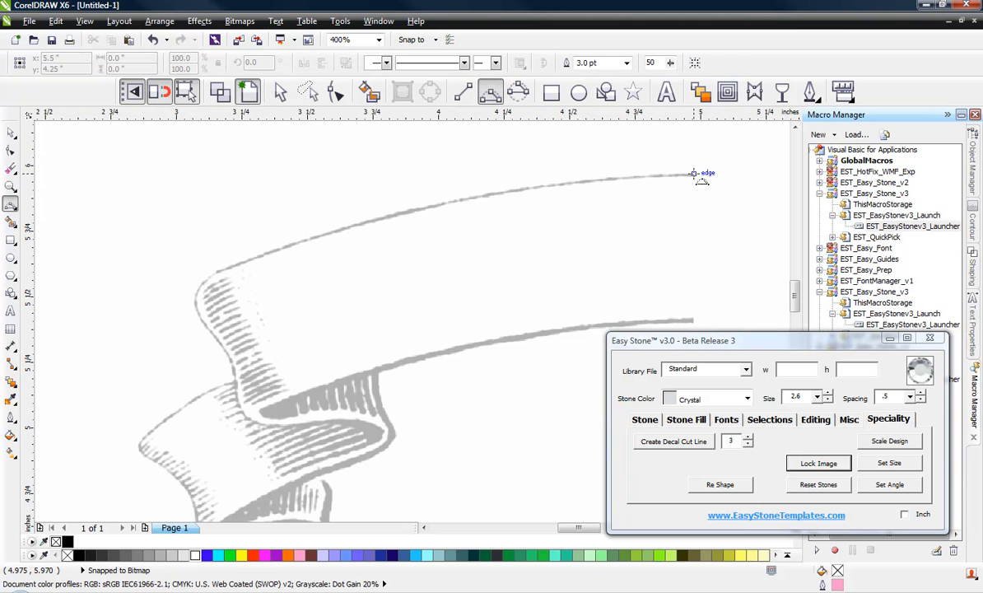
{"action": "left_click_drag", "start_coordinate": [694, 173], "coordinate": [224, 270]}
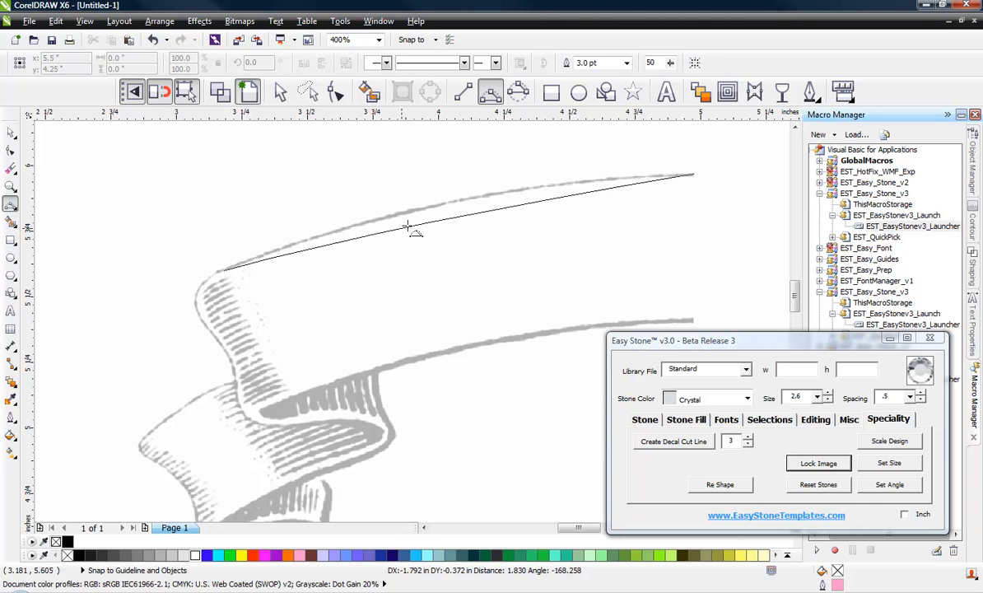
{"action": "left_click", "coordinate": [432, 212]}
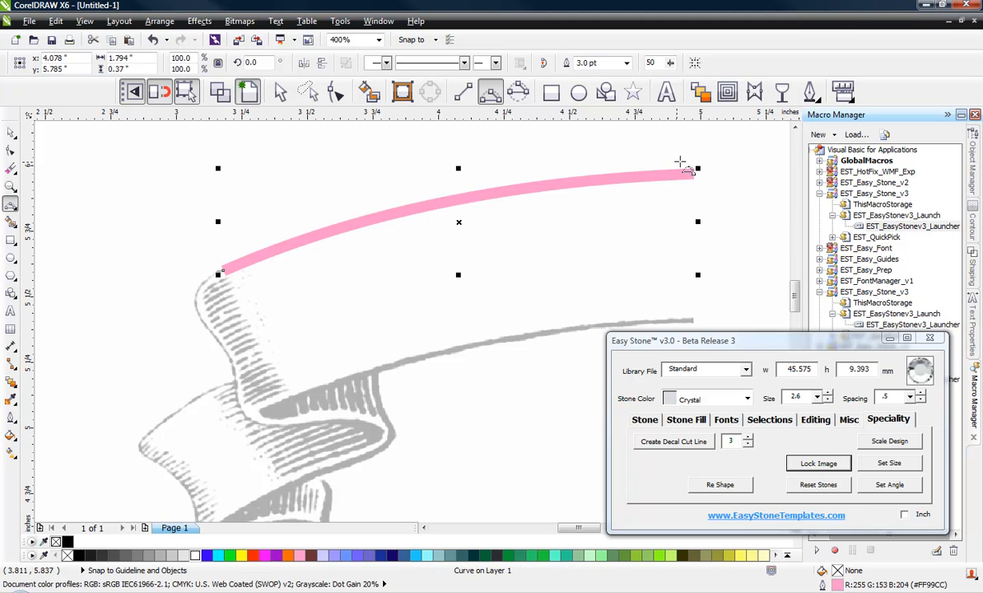
{"action": "scroll", "coordinate": [185, 320], "scroll_direction": "up", "scroll_amount": 1}
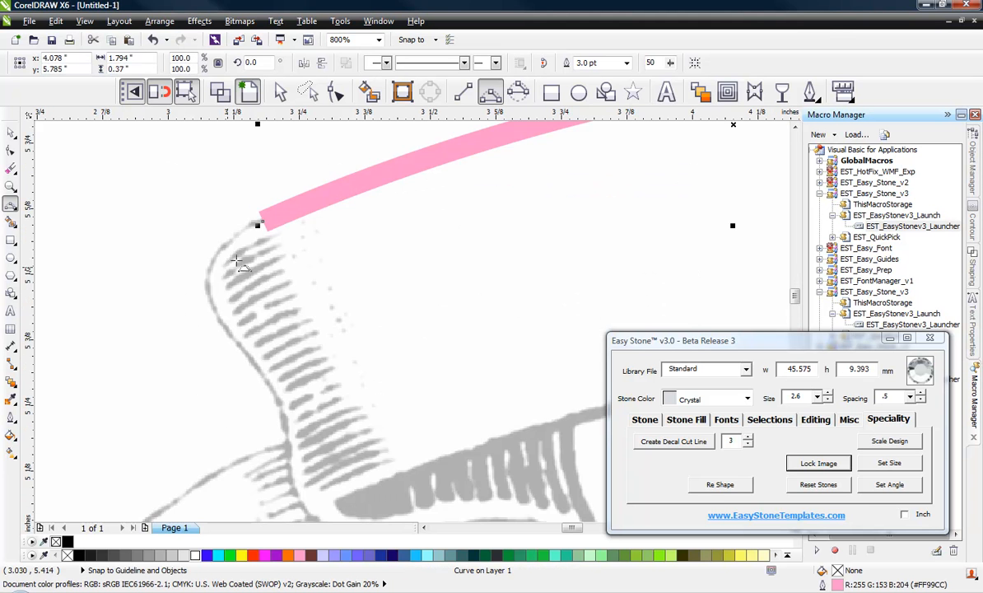
{"action": "left_click_drag", "start_coordinate": [260, 220], "coordinate": [208, 278]}
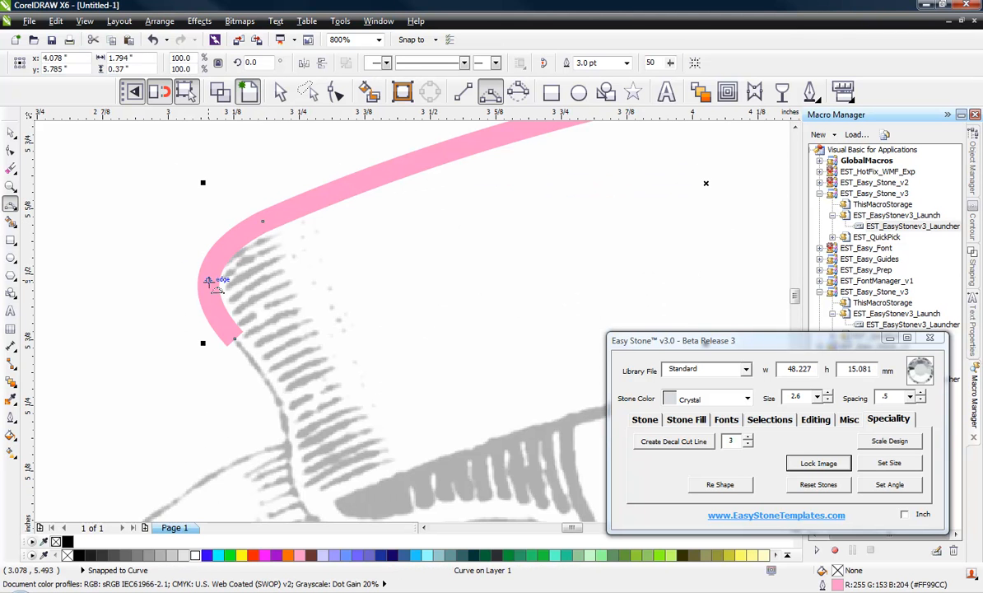
{"action": "left_click_drag", "start_coordinate": [235, 339], "coordinate": [281, 401]}
{"action": "left_click", "coordinate": [279, 401]}
{"action": "scroll", "coordinate": [199, 295], "scroll_direction": "down", "scroll_amount": 1}
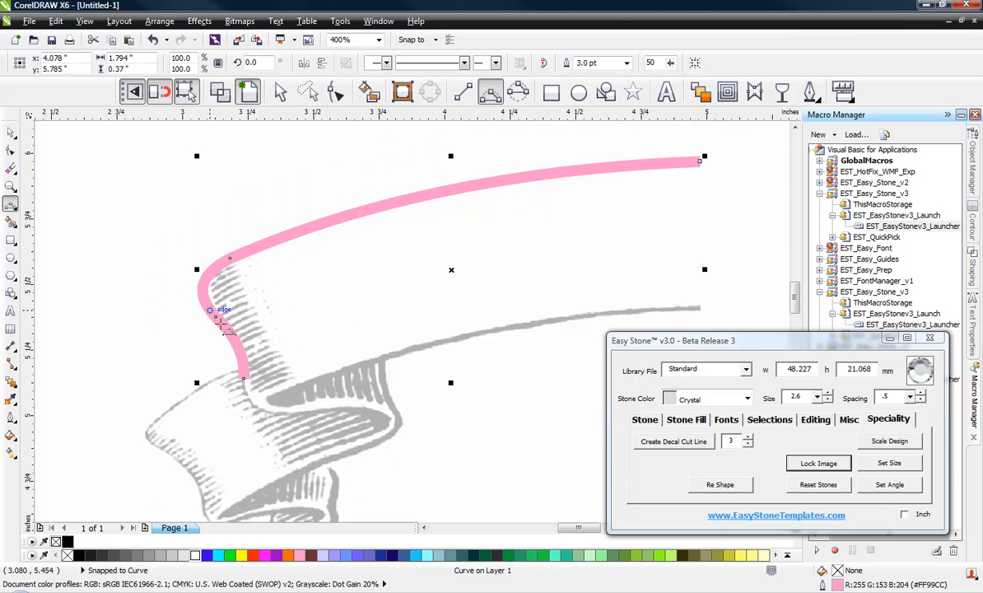
{"action": "scroll", "coordinate": [304, 432], "scroll_direction": "up", "scroll_amount": 1}
{"action": "mouse_move", "coordinate": [186, 324]}
{"action": "left_mouse_down"}
{"action": "mouse_move", "coordinate": [268, 393]}
{"action": "mouse_move", "coordinate": [407, 391]}
{"action": "mouse_move", "coordinate": [471, 418]}
{"action": "mouse_move", "coordinate": [456, 394]}
{"action": "left_mouse_up"}
{"action": "left_click", "coordinate": [204, 379]}
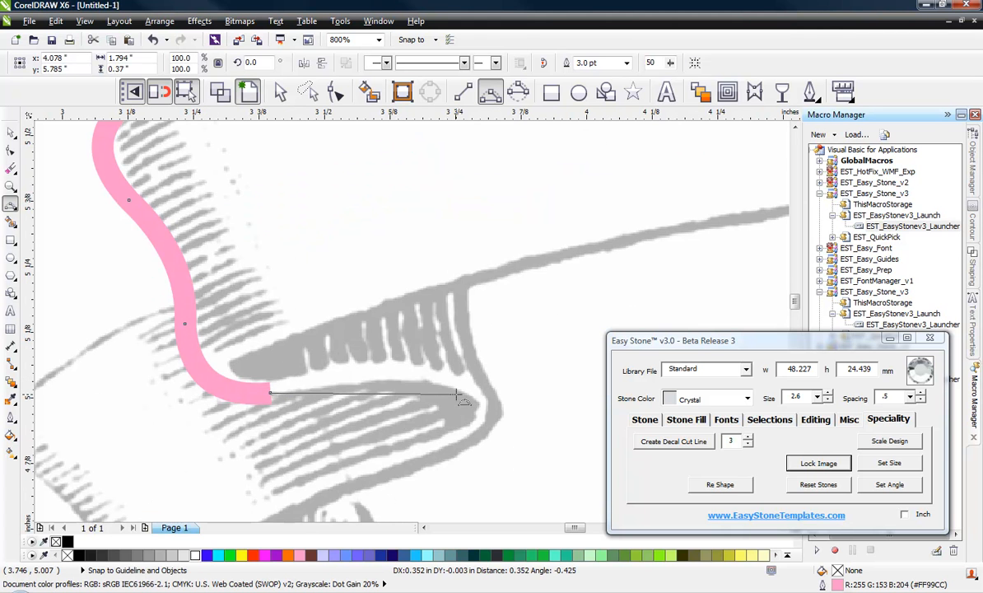
{"action": "left_click", "coordinate": [364, 380]}
Step: Continue the pink curve along the ribbon's lower fold and lower edge
{"action": "scroll", "coordinate": [495, 356], "scroll_direction": "down", "scroll_amount": 1}
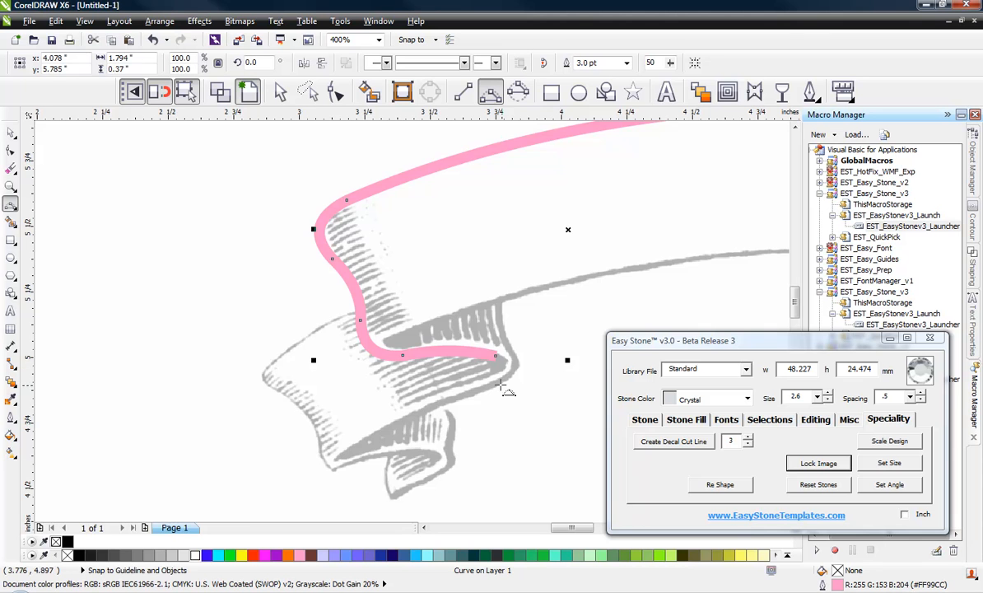
{"action": "scroll", "coordinate": [485, 358], "scroll_direction": "up", "scroll_amount": 1}
{"action": "left_click_drag", "start_coordinate": [504, 346], "coordinate": [450, 421]}
{"action": "left_click", "coordinate": [534, 375]}
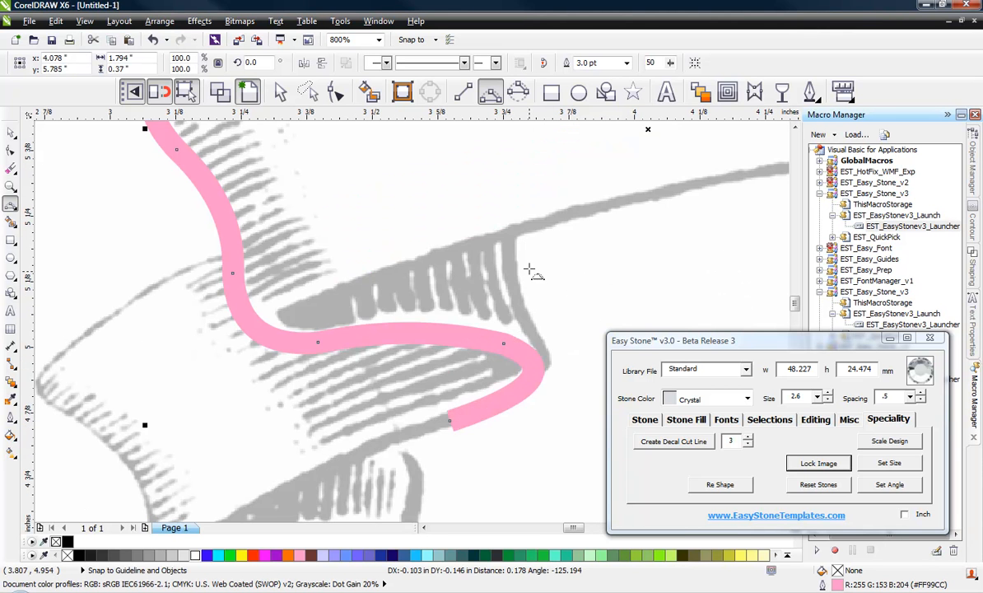
{"action": "scroll", "coordinate": [529, 269], "scroll_direction": "down", "scroll_amount": 1}
{"action": "left_click_drag", "start_coordinate": [489, 345], "coordinate": [351, 420]}
{"action": "left_click", "coordinate": [372, 394]}
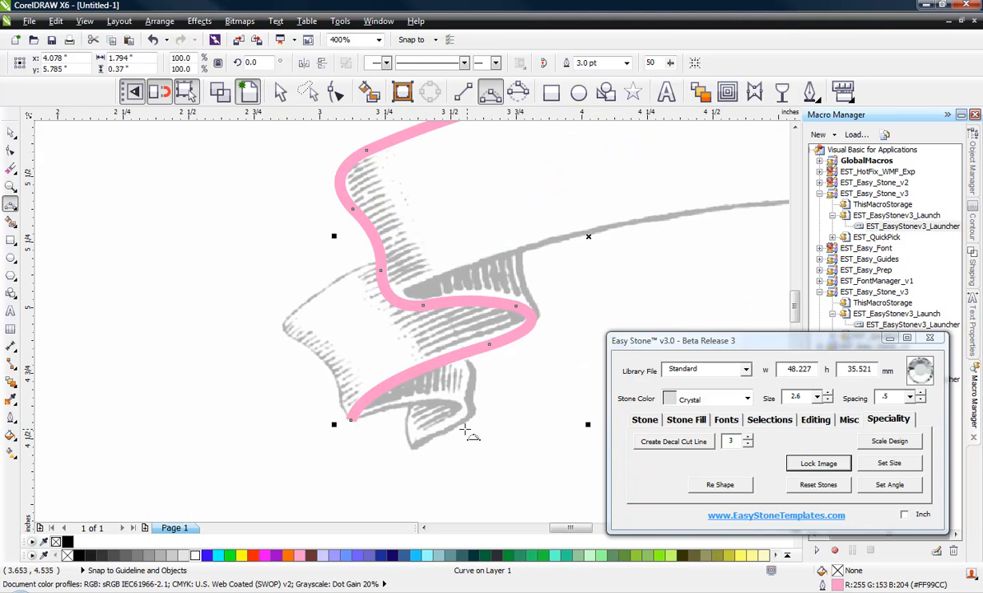
{"action": "scroll", "coordinate": [466, 430], "scroll_direction": "up", "scroll_amount": 1}
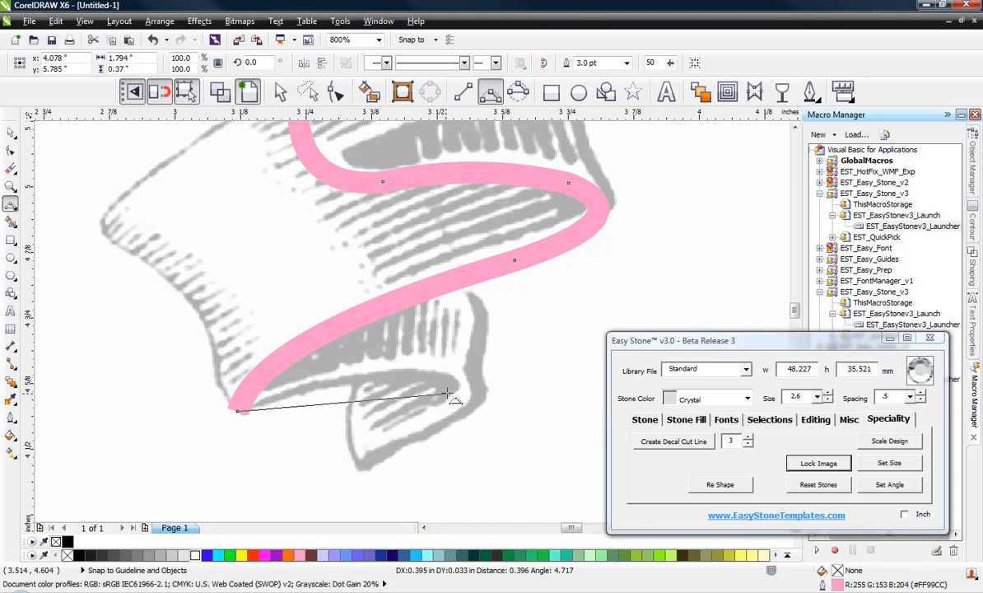
Step: Trace the ribbon's folded tail loop and run it up to the upper ribbon edge
{"action": "left_click_drag", "start_coordinate": [480, 390], "coordinate": [362, 470]}
{"action": "left_click", "coordinate": [411, 370]}
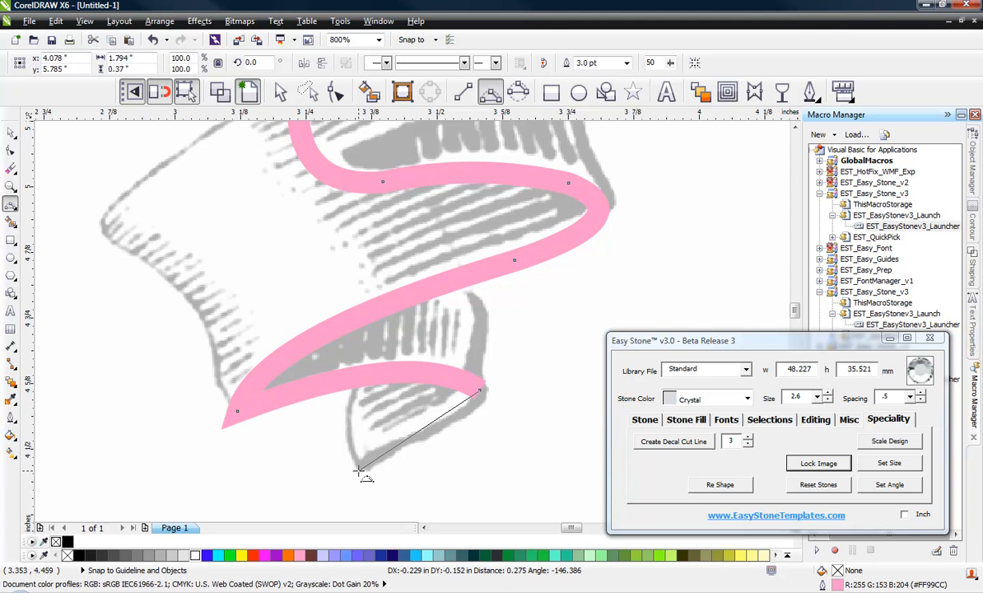
{"action": "left_click", "coordinate": [450, 429]}
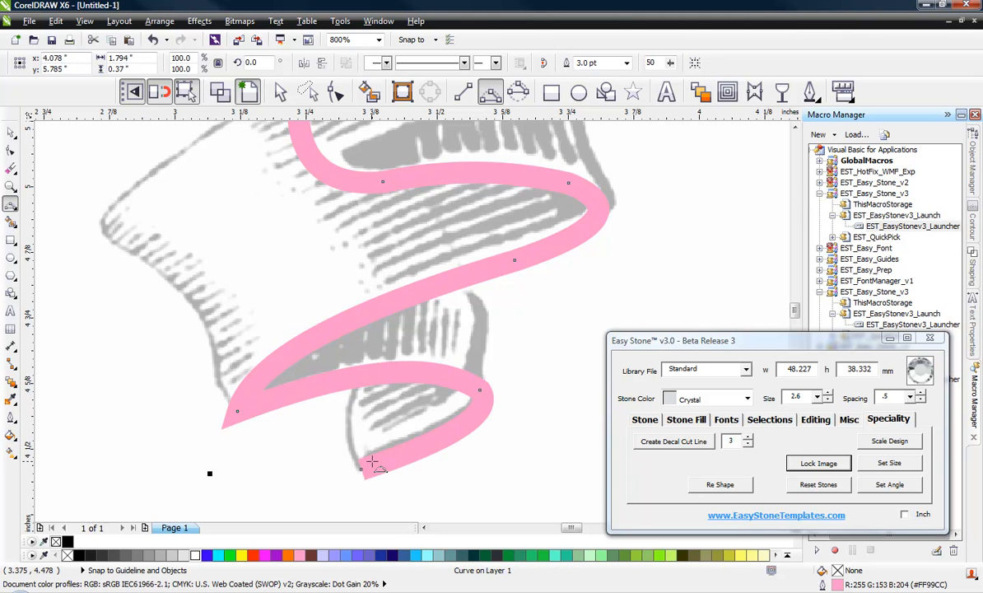
{"action": "left_click_drag", "start_coordinate": [360, 469], "coordinate": [350, 428]}
{"action": "left_click", "coordinate": [349, 427]}
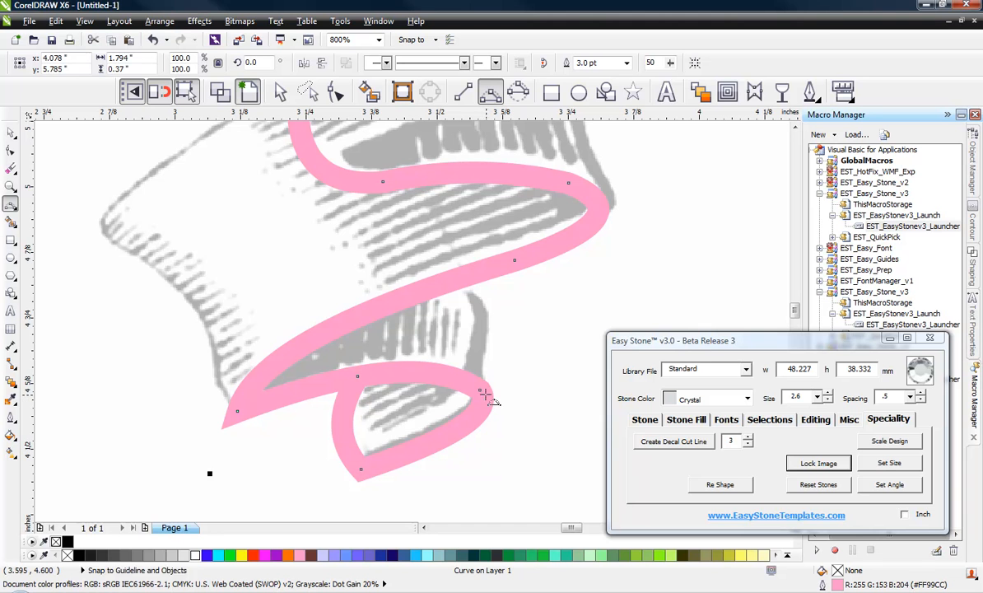
{"action": "left_click_drag", "start_coordinate": [480, 391], "coordinate": [484, 346]}
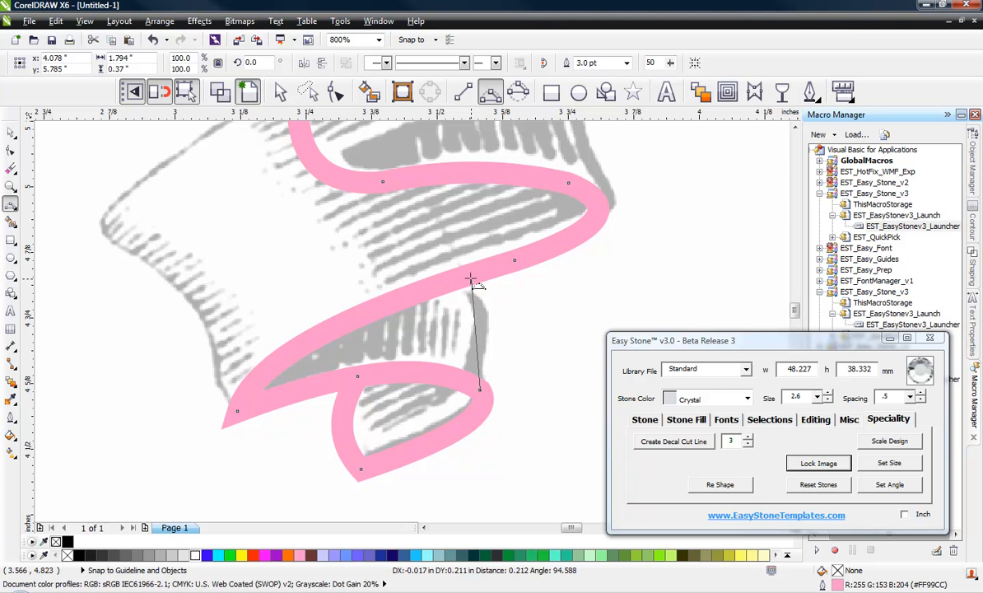
{"action": "left_click_drag", "start_coordinate": [471, 277], "coordinate": [486, 353]}
{"action": "left_click", "coordinate": [485, 352]}
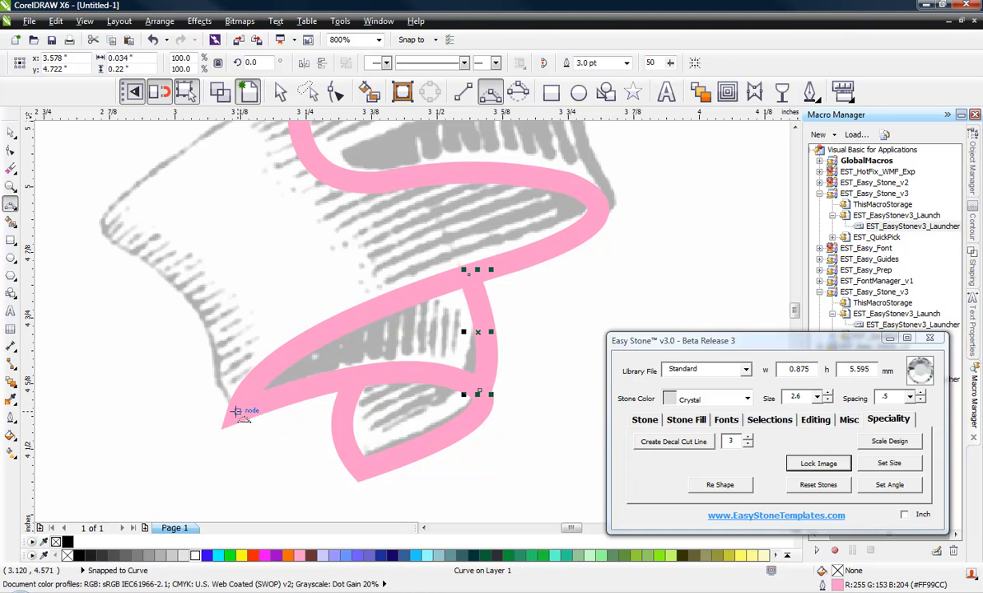
Step: Trace the ribbon's left end from the tail tip up to the top fold
{"action": "left_click_drag", "start_coordinate": [236, 411], "coordinate": [205, 331]}
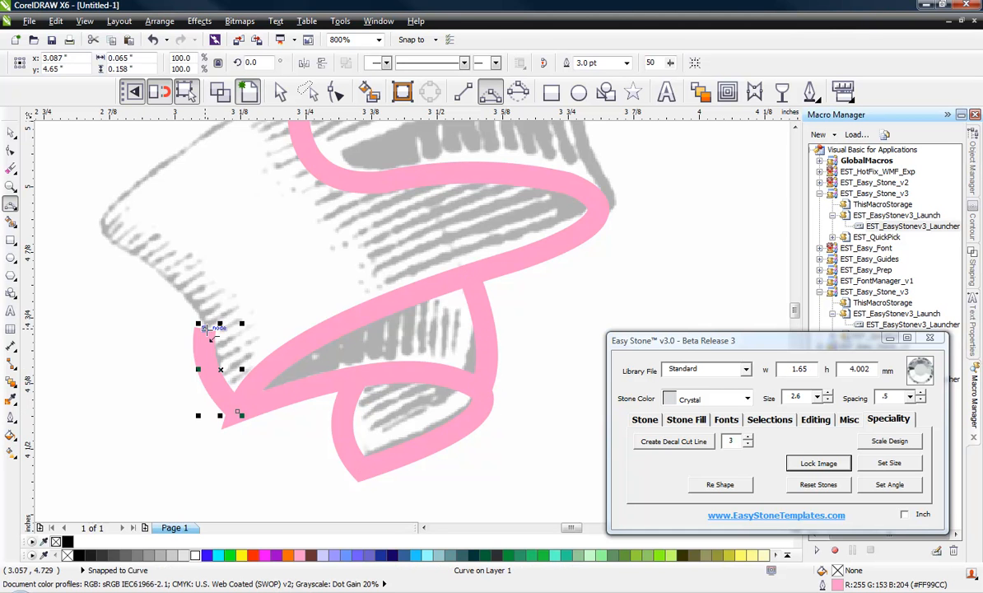
{"action": "left_click", "coordinate": [124, 247]}
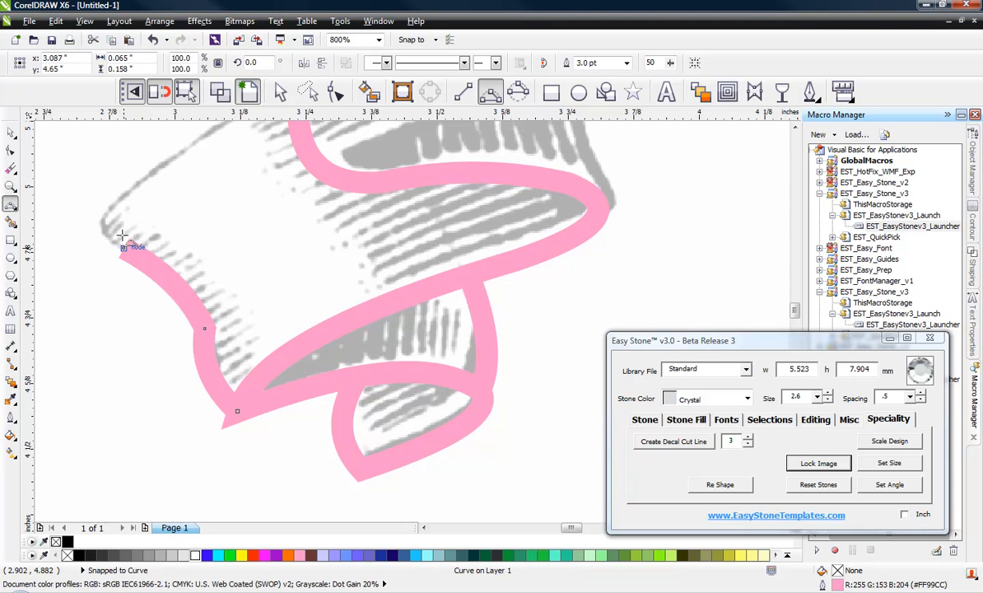
{"action": "left_click_drag", "start_coordinate": [139, 188], "coordinate": [101, 283]}
{"action": "scroll", "coordinate": [101, 282], "scroll_direction": "down", "scroll_amount": 2}
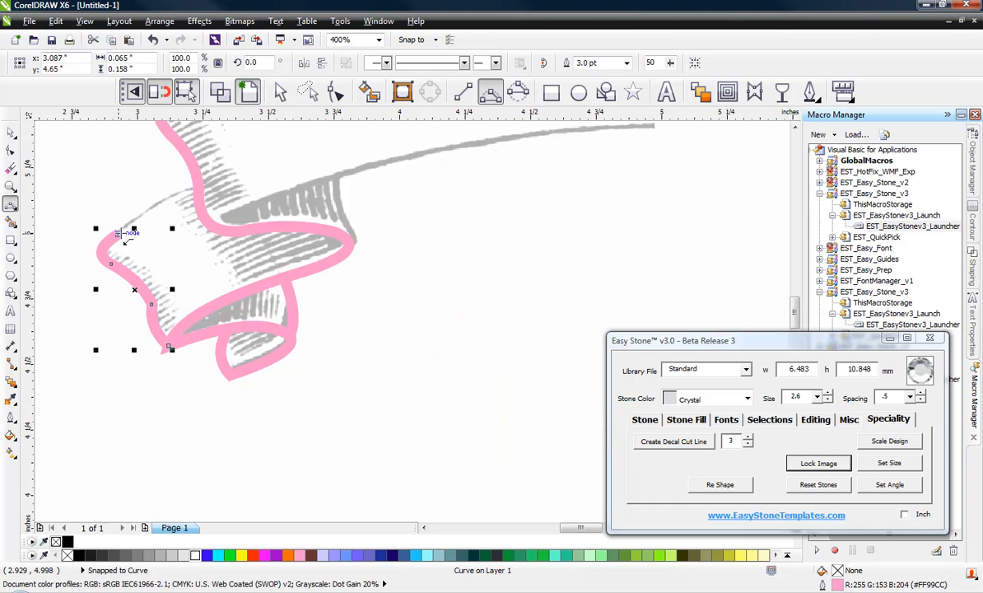
{"action": "left_click_drag", "start_coordinate": [198, 187], "coordinate": [150, 219]}
{"action": "scroll", "coordinate": [153, 243], "scroll_direction": "down", "scroll_amount": 1}
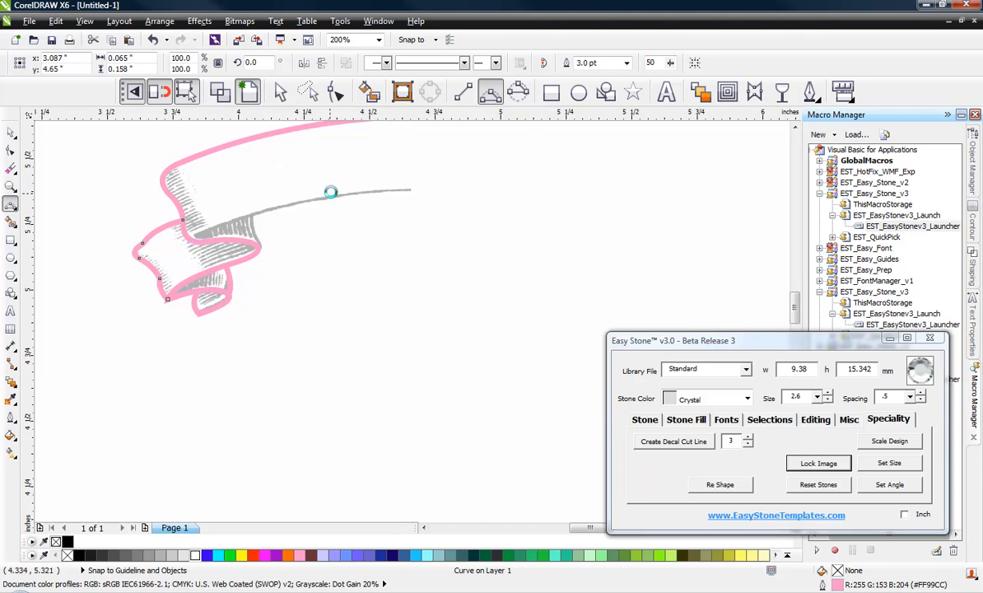
{"action": "scroll", "coordinate": [330, 183], "scroll_direction": "up", "scroll_amount": 1}
{"action": "scroll", "coordinate": [586, 210], "scroll_direction": "down", "scroll_amount": 1}
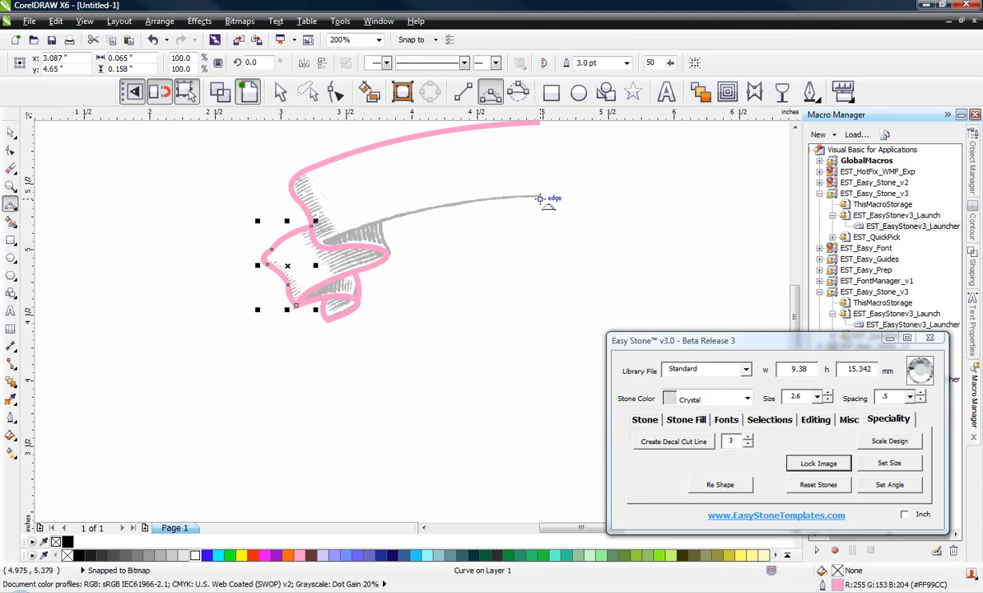
Step: Draw a curve along the ribbon's inner lower edge down into the fold
{"action": "left_click", "coordinate": [540, 199]}
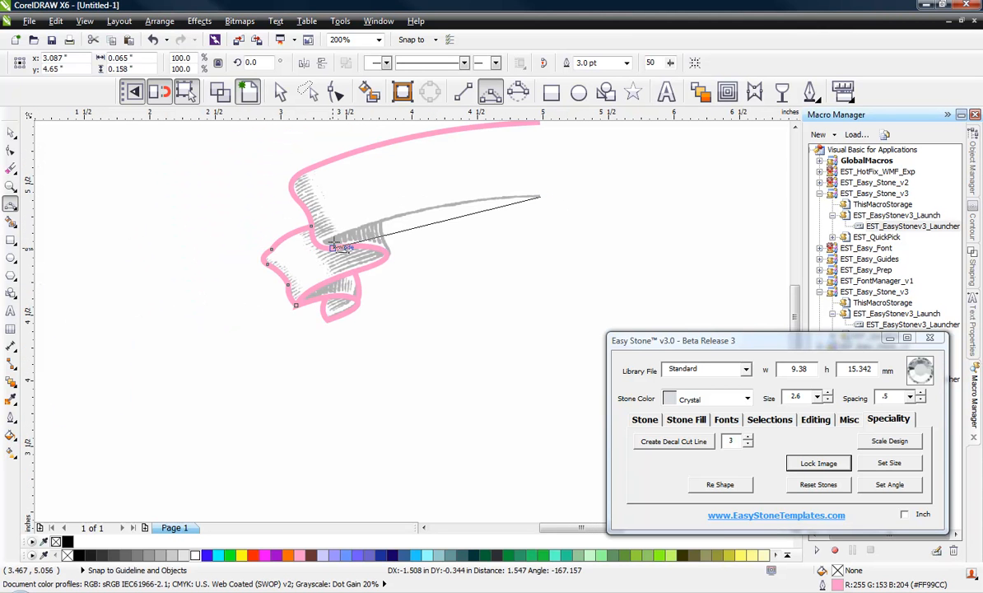
{"action": "left_click", "coordinate": [420, 212]}
{"action": "scroll", "coordinate": [372, 198], "scroll_direction": "up", "scroll_amount": 1}
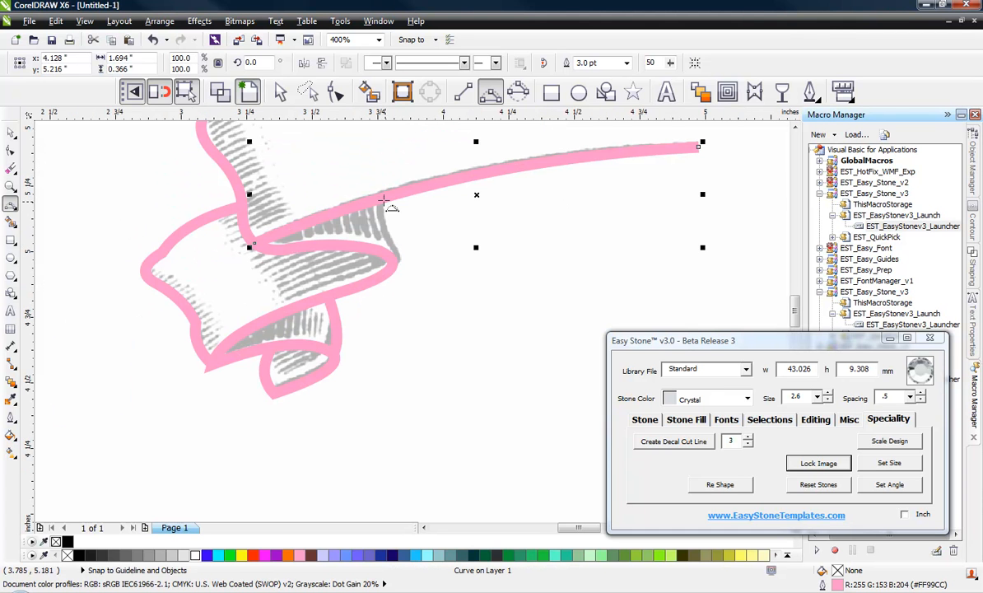
{"action": "left_click", "coordinate": [381, 199]}
{"action": "left_click_drag", "start_coordinate": [393, 262], "coordinate": [400, 260]}
{"action": "left_click", "coordinate": [384, 226]}
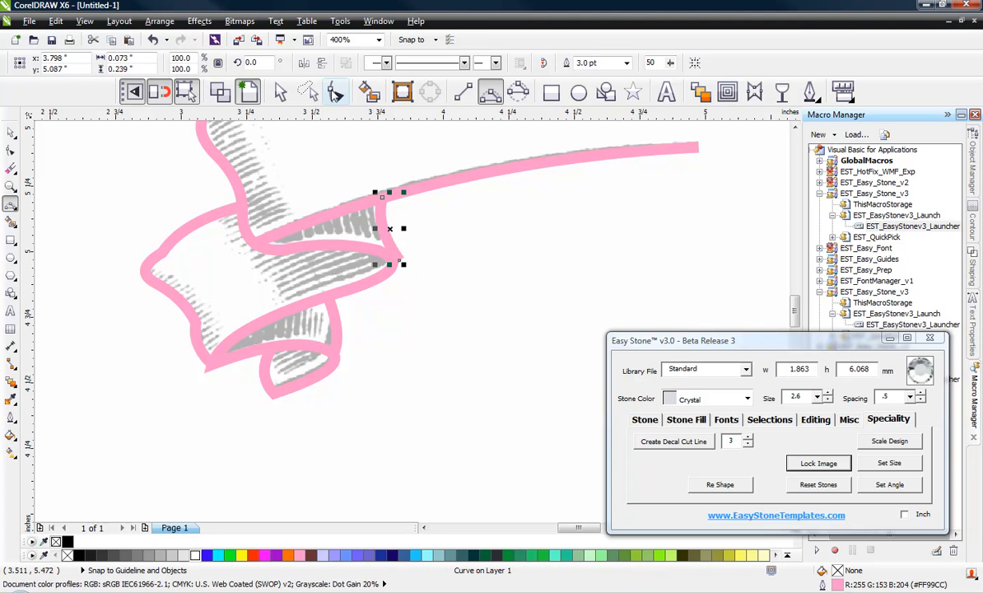
Step: Delete a surplus node from the left outline curve with the Shape tool
{"action": "left_click", "coordinate": [335, 92]}
{"action": "left_click", "coordinate": [162, 258]}
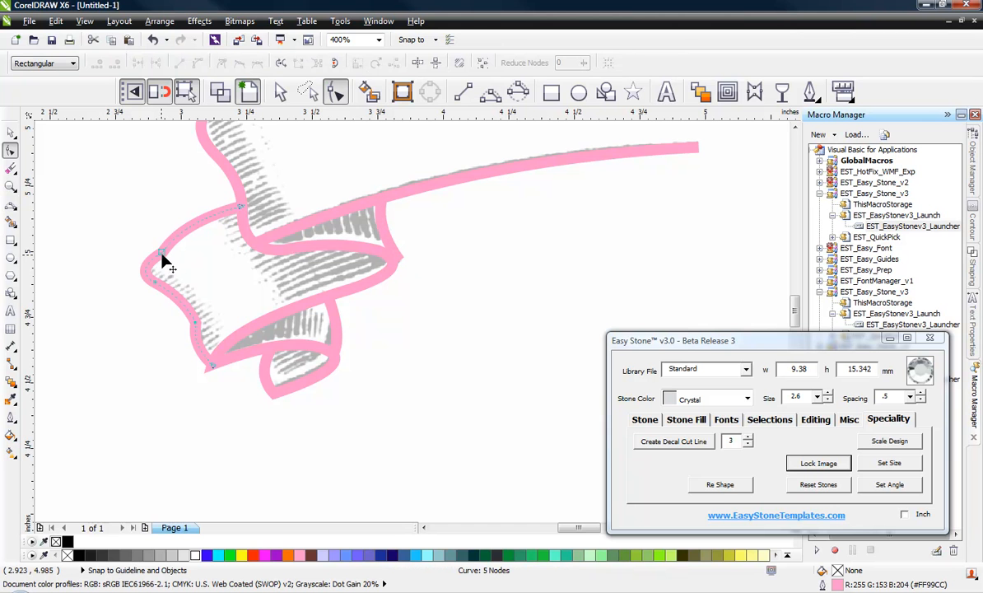
{"action": "double_click", "coordinate": [164, 258]}
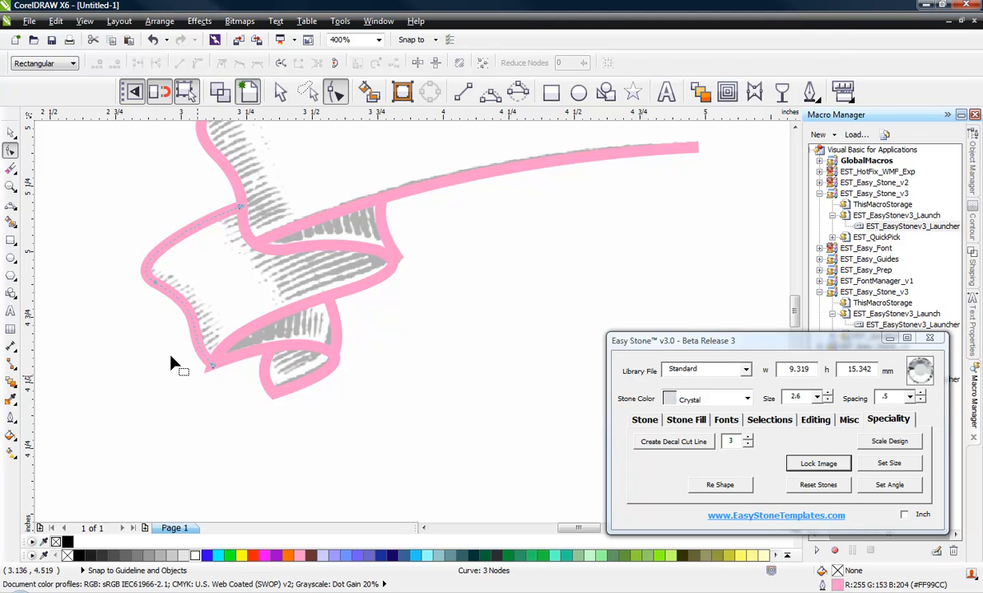
{"action": "left_click", "coordinate": [11, 131]}
Step: Copy the five-piece traced half-ribbon to a spot beside the page
{"action": "left_click", "coordinate": [377, 373]}
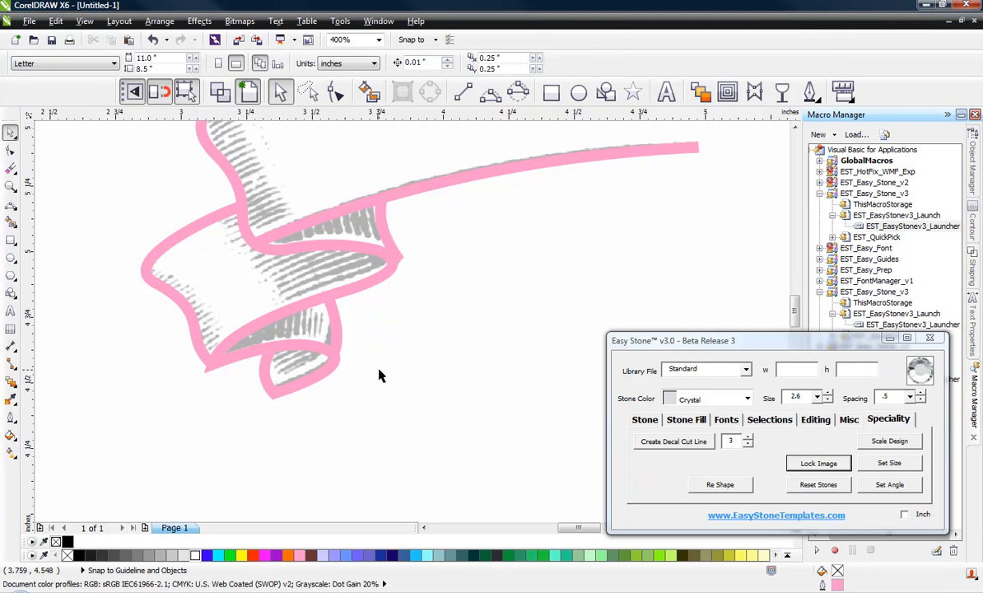
{"action": "scroll", "coordinate": [342, 342], "scroll_direction": "down", "scroll_amount": 1}
{"action": "scroll", "coordinate": [210, 268], "scroll_direction": "down", "scroll_amount": 1}
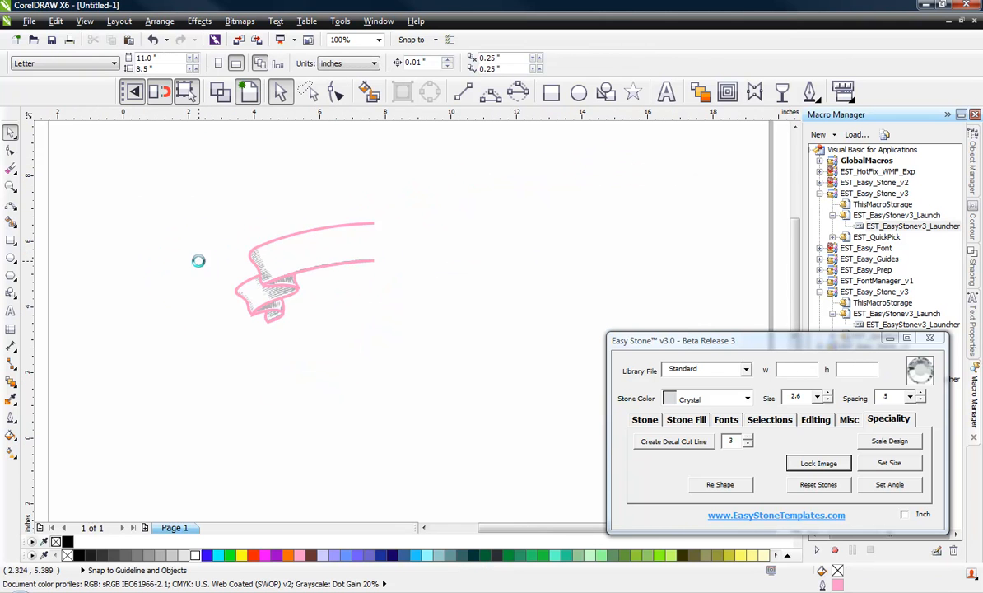
{"action": "scroll", "coordinate": [261, 272], "scroll_direction": "down", "scroll_amount": 1}
{"action": "scroll", "coordinate": [320, 266], "scroll_direction": "up", "scroll_amount": 1}
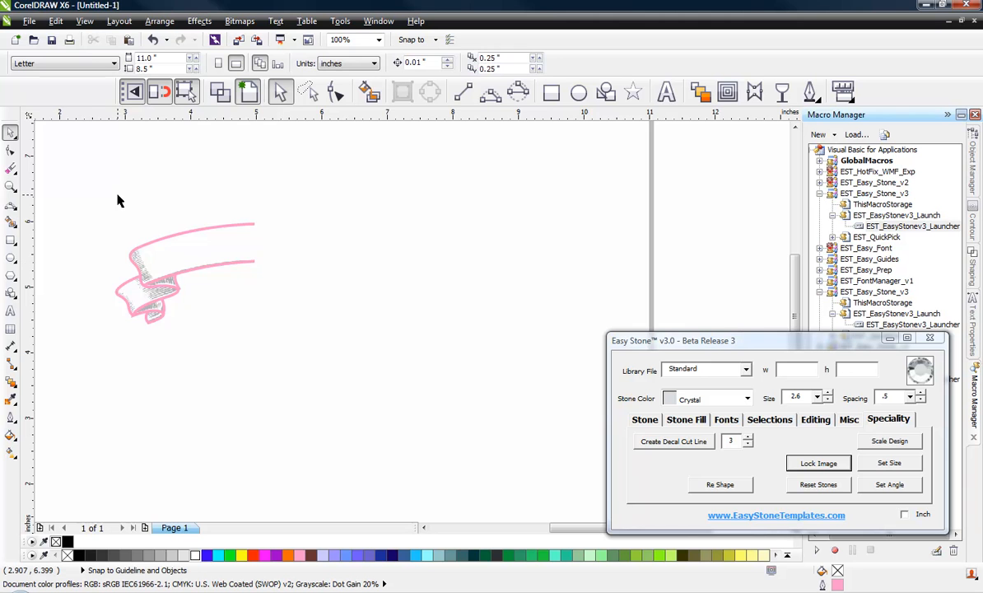
{"action": "scroll", "coordinate": [110, 182], "scroll_direction": "down", "scroll_amount": 1}
{"action": "mouse_move", "coordinate": [75, 176]}
{"action": "left_mouse_down"}
{"action": "mouse_move", "coordinate": [183, 244]}
{"action": "mouse_move", "coordinate": [224, 294]}
{"action": "left_mouse_up"}
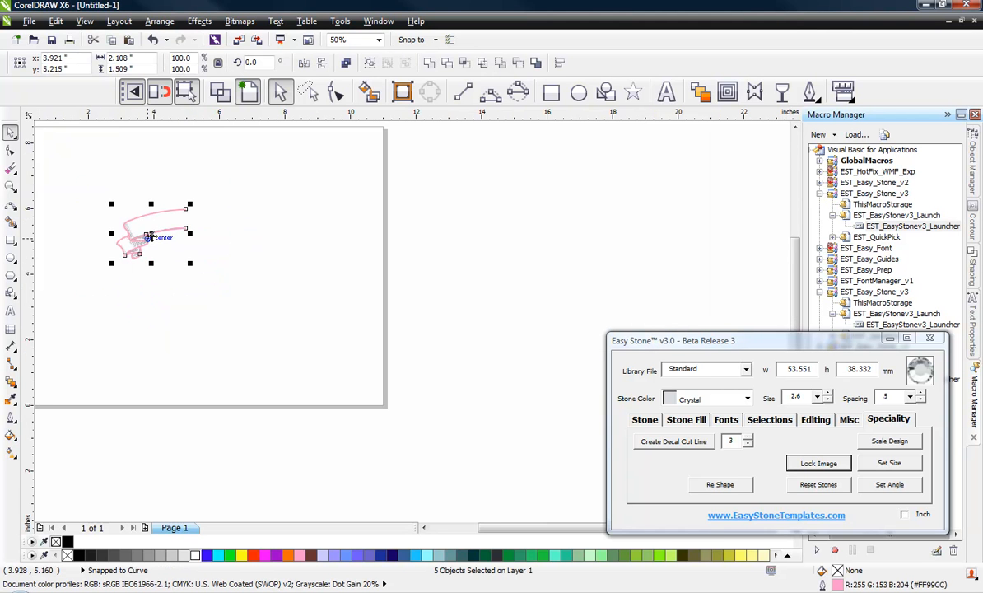
{"action": "left_click_drag", "start_coordinate": [149, 236], "coordinate": [471, 245]}
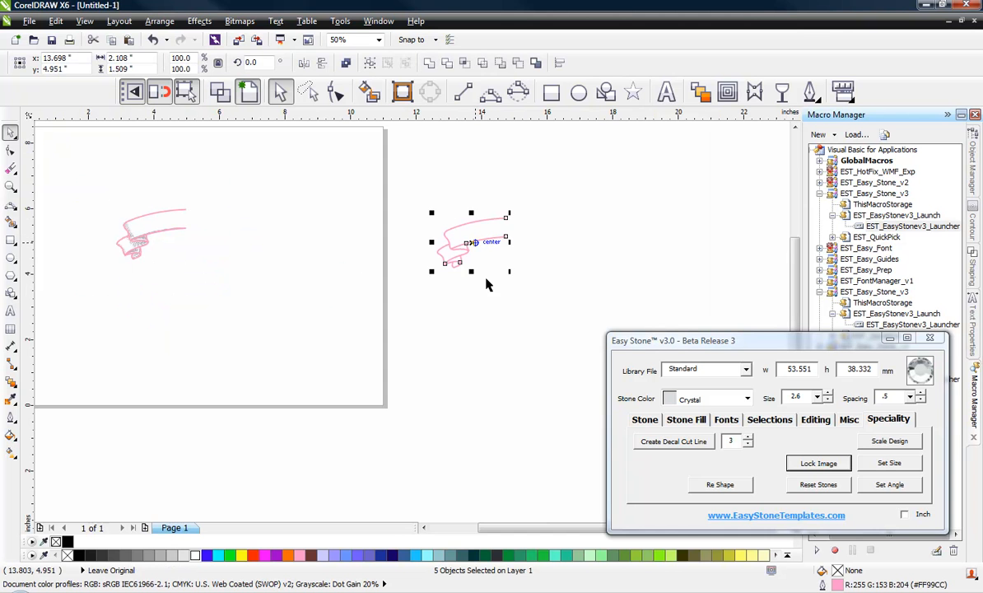
{"action": "left_click", "coordinate": [476, 287]}
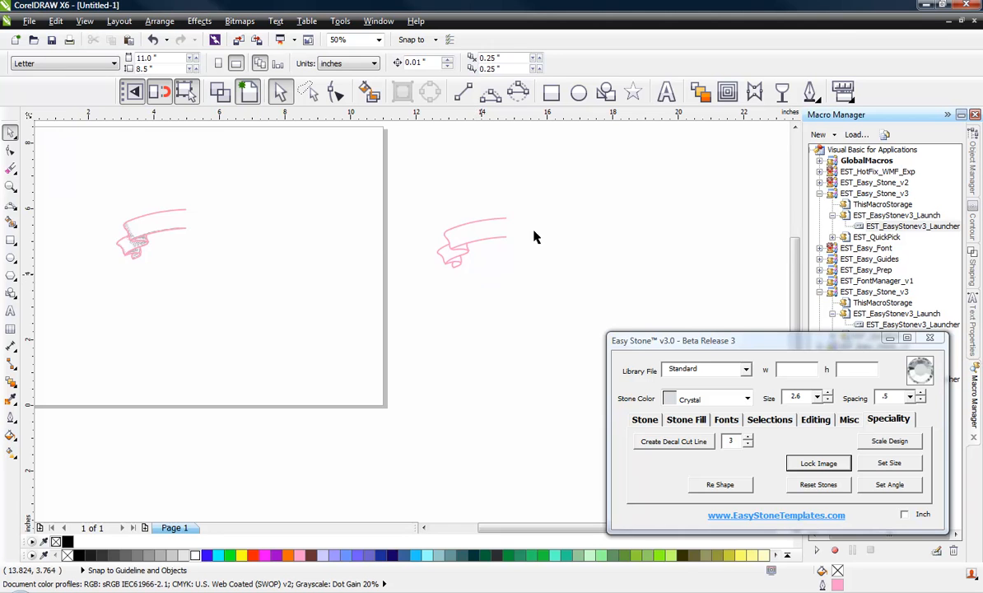
Step: Drop another copy of the half-ribbon below the first copy
{"action": "scroll", "coordinate": [550, 239], "scroll_direction": "up", "scroll_amount": 2}
{"action": "left_click_drag", "start_coordinate": [280, 168], "coordinate": [463, 338]}
{"action": "scroll", "coordinate": [354, 229], "scroll_direction": "down", "scroll_amount": 4}
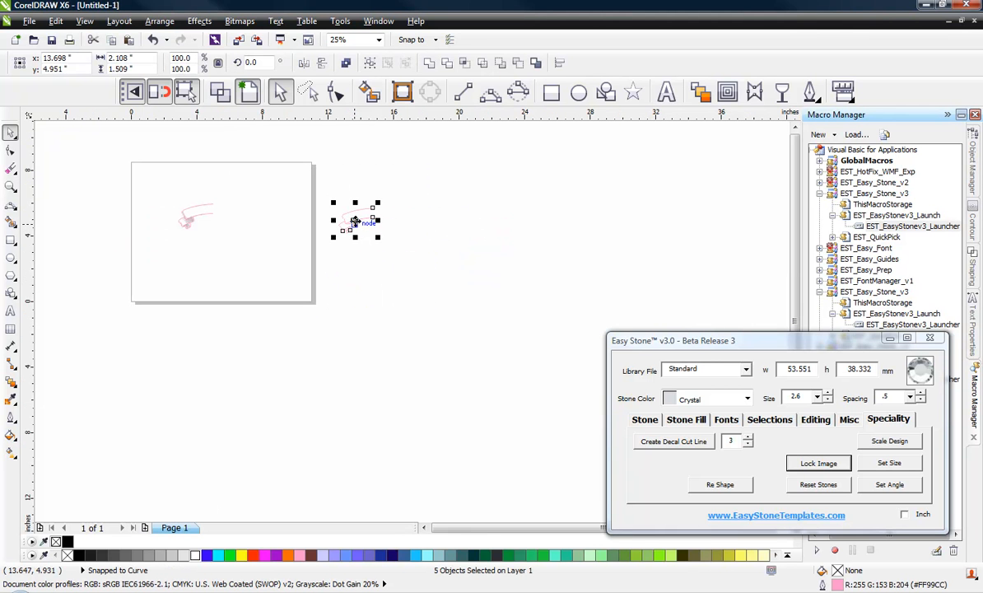
{"action": "left_click_drag", "start_coordinate": [355, 224], "coordinate": [425, 276]}
{"action": "scroll", "coordinate": [346, 257], "scroll_direction": "up", "scroll_amount": 2}
Step: Complete the mirrored full banner and drop a copy of it below
{"action": "left_click", "coordinate": [392, 304]}
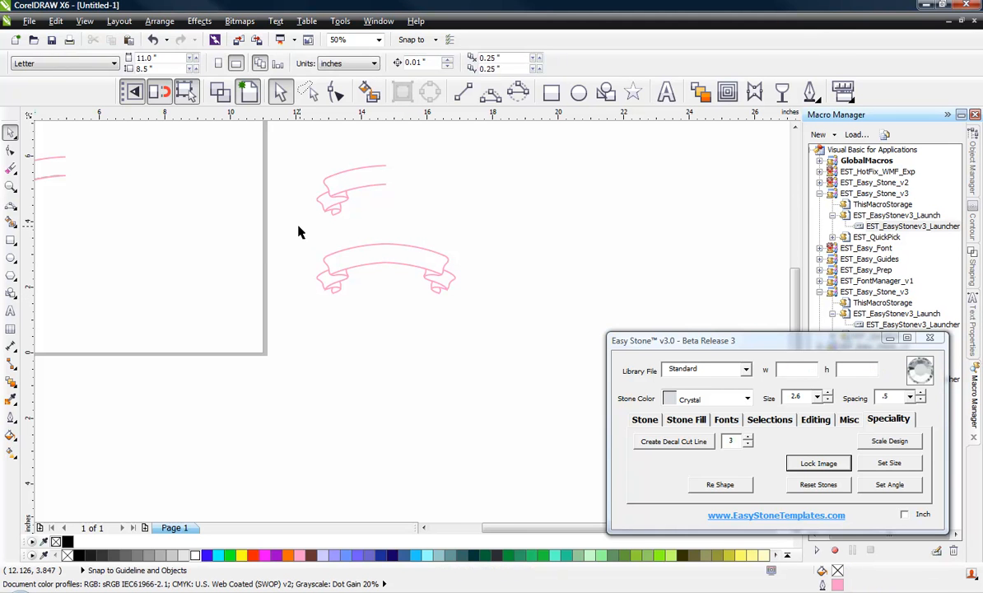
{"action": "left_click_drag", "start_coordinate": [298, 228], "coordinate": [476, 309]}
{"action": "left_click_drag", "start_coordinate": [384, 272], "coordinate": [385, 345]}
{"action": "left_click", "coordinate": [392, 405]}
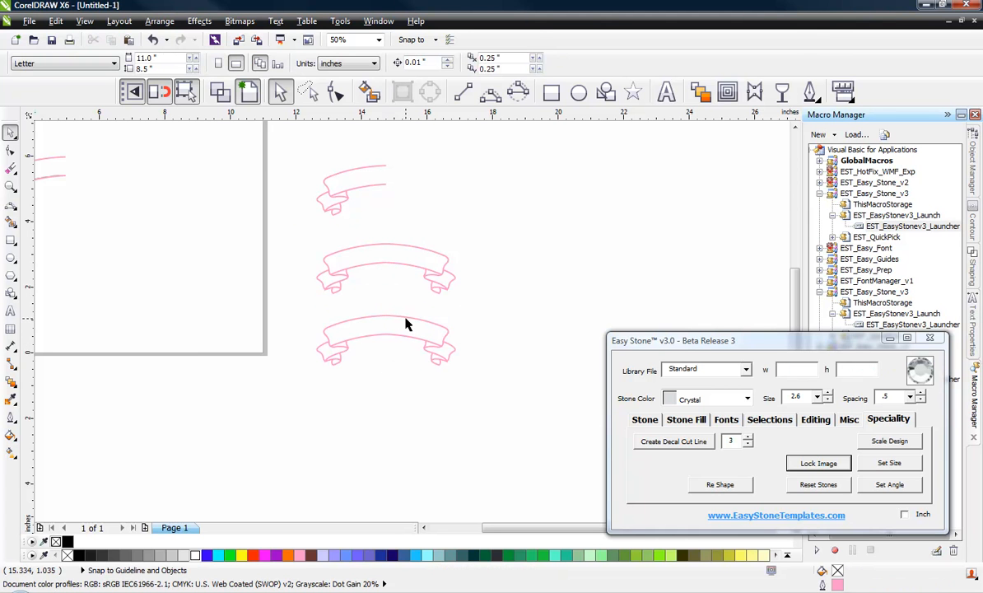
Step: Join the lower banner's two inner curve pieces with Easy Stone's Join Paths
{"action": "left_click_drag", "start_coordinate": [478, 295], "coordinate": [374, 398]}
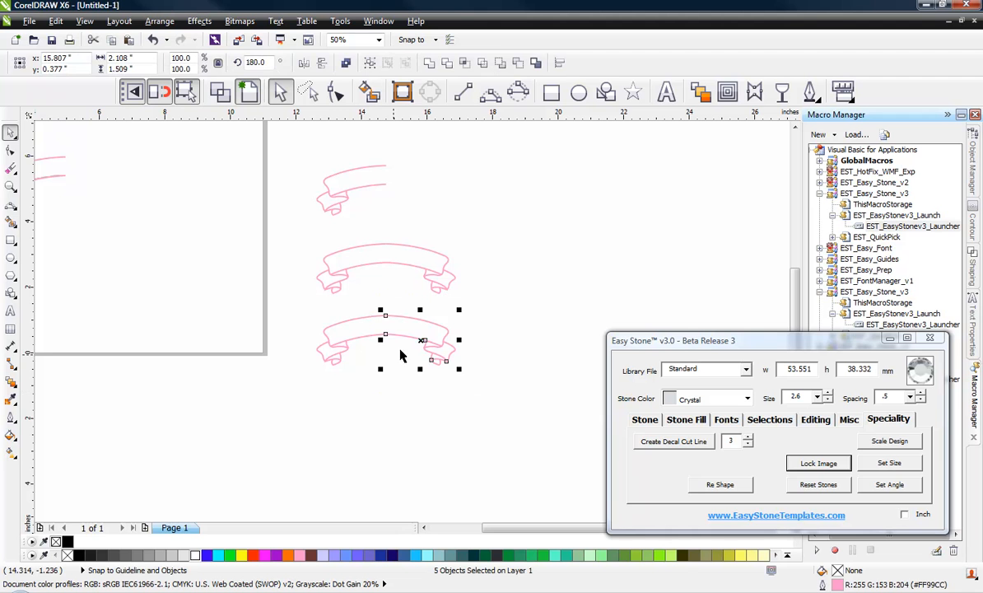
{"action": "left_click", "coordinate": [291, 386]}
{"action": "scroll", "coordinate": [399, 344], "scroll_direction": "up", "scroll_amount": 2}
{"action": "left_click", "coordinate": [392, 336]}
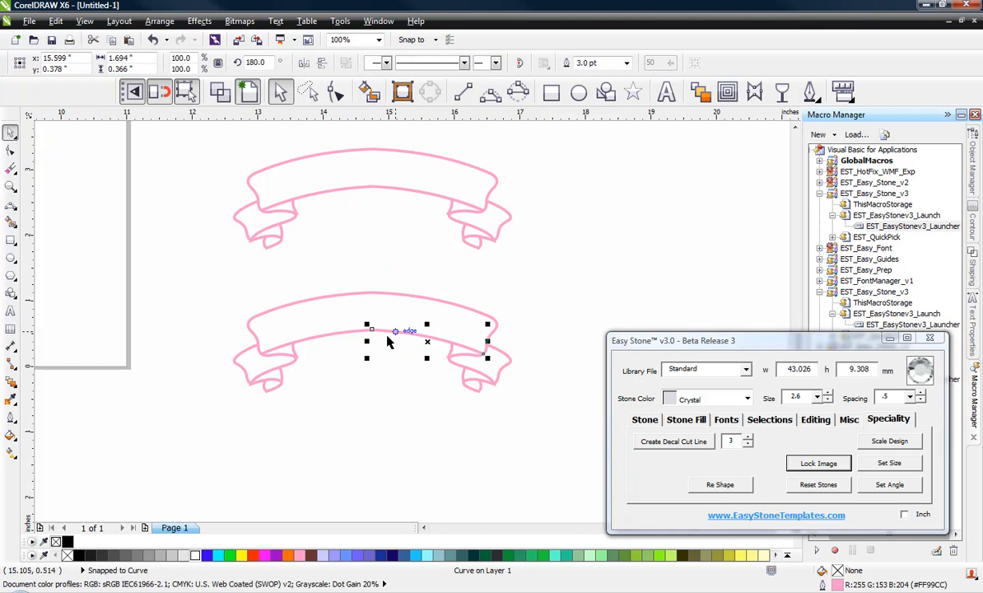
{"action": "left_click", "coordinate": [344, 343]}
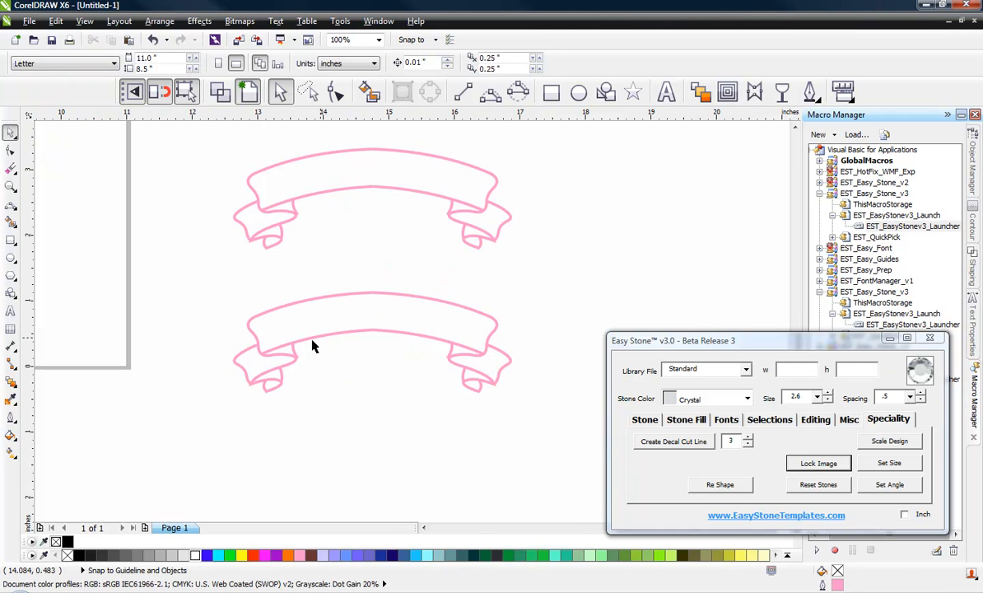
{"action": "left_click", "coordinate": [429, 341]}
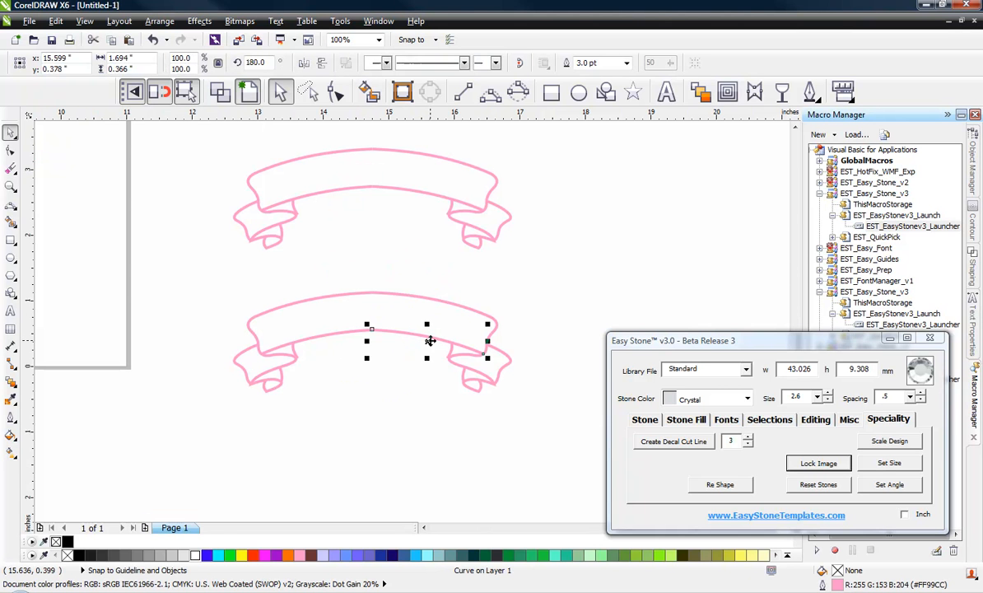
{"action": "left_click", "coordinate": [329, 334], "text": "shift"}
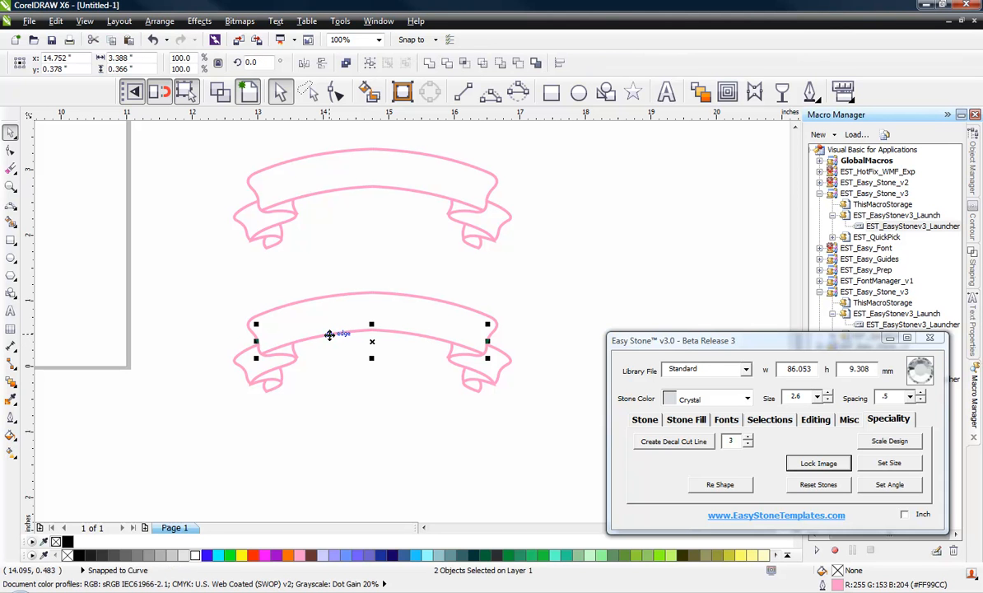
{"action": "left_click", "coordinate": [816, 422]}
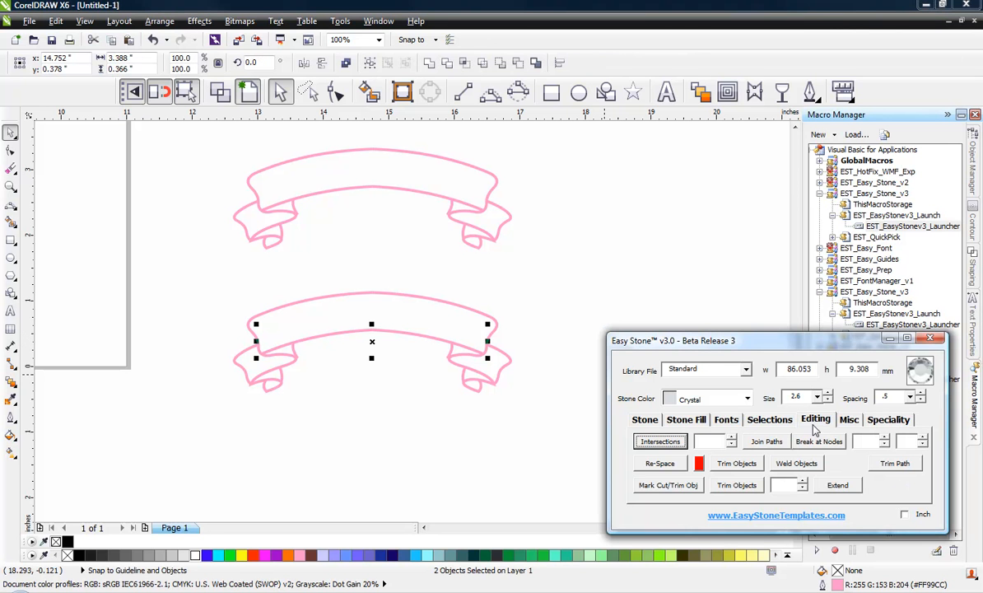
{"action": "left_click", "coordinate": [768, 442]}
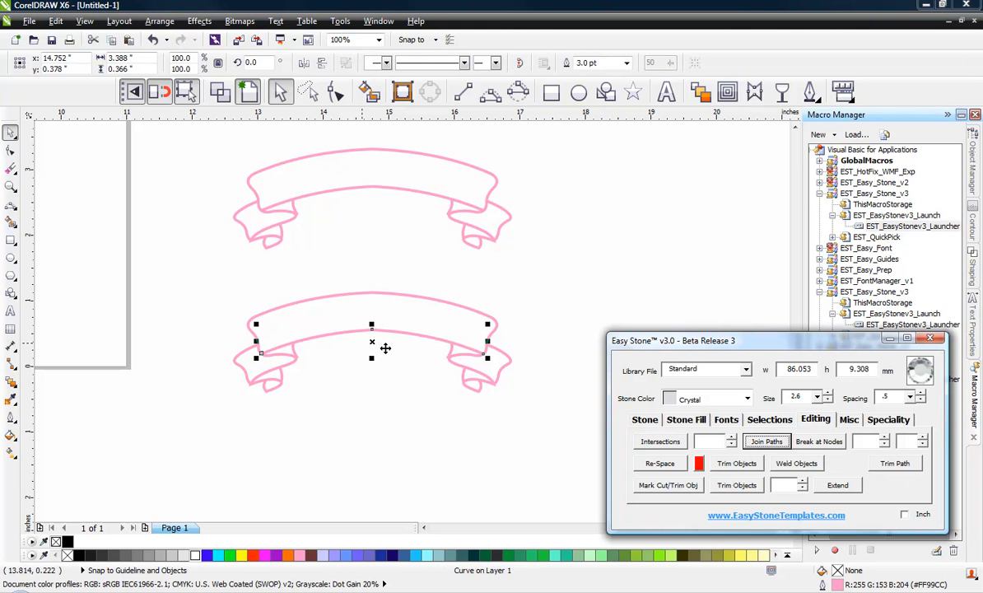
Step: Test-move the joined curve downward, then undo so it returns to the banner
{"action": "left_click_drag", "start_coordinate": [377, 345], "coordinate": [378, 421]}
{"action": "left_click", "coordinate": [359, 501]}
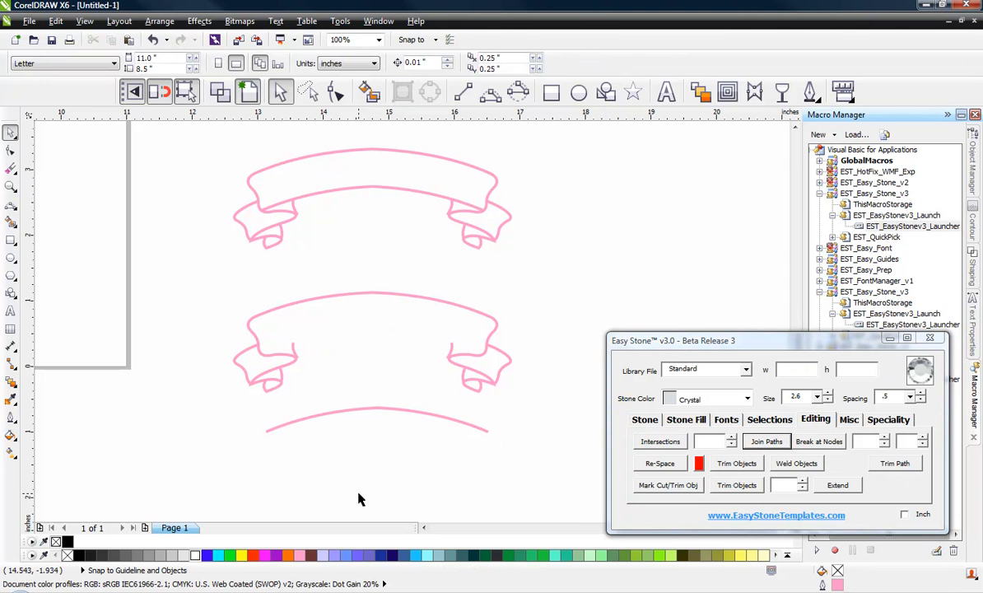
{"action": "left_click", "coordinate": [378, 410]}
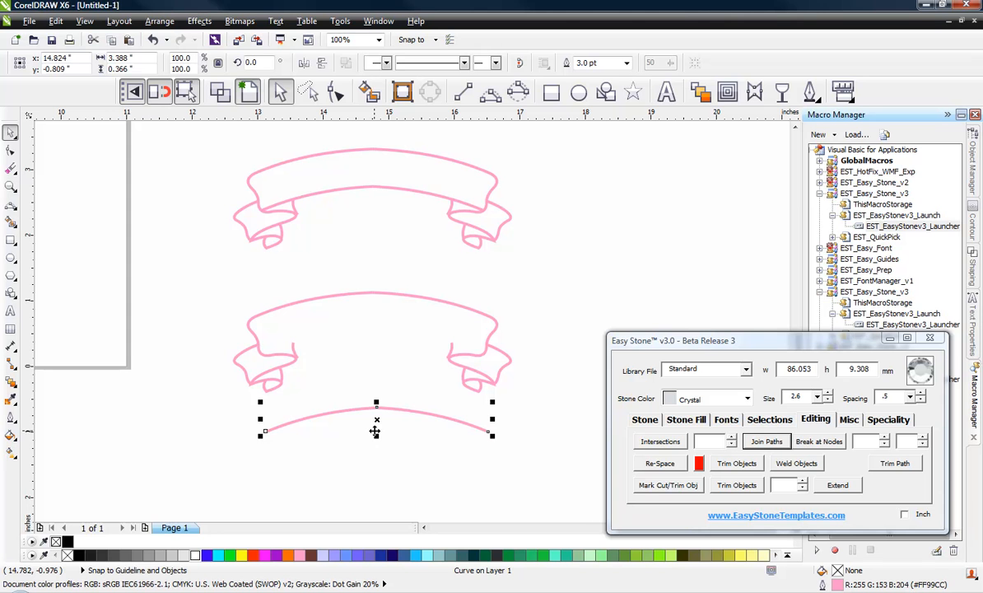
{"action": "key", "text": "ctrl+z"}
Step: Add the text 'BASEBALL MOM' and set it in the EST - Baseball Mom font
{"action": "left_click", "coordinate": [375, 426]}
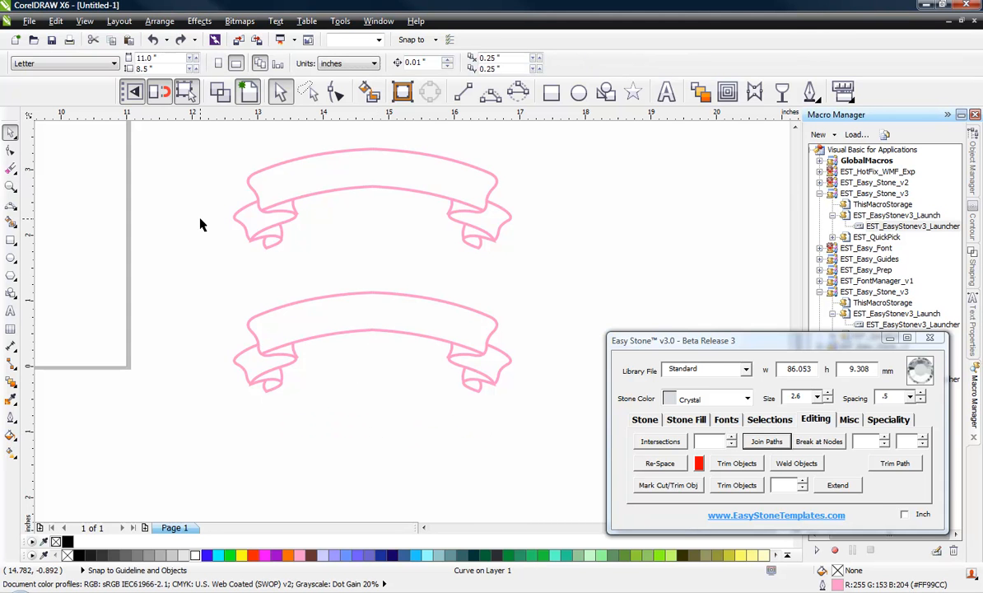
{"action": "scroll", "coordinate": [201, 220], "scroll_direction": "down", "scroll_amount": 1}
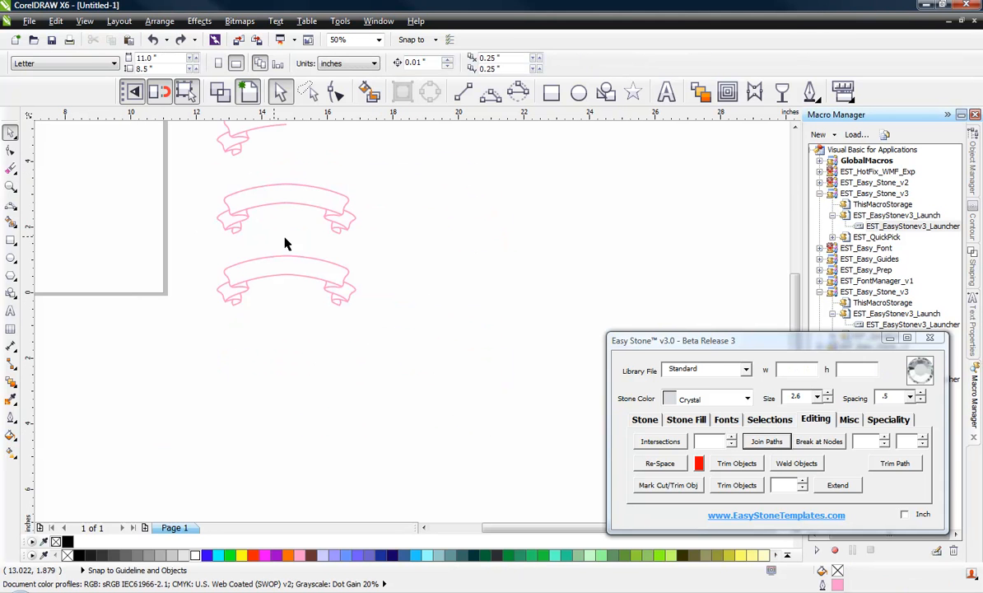
{"action": "left_click", "coordinate": [667, 93]}
{"action": "left_click", "coordinate": [454, 250]}
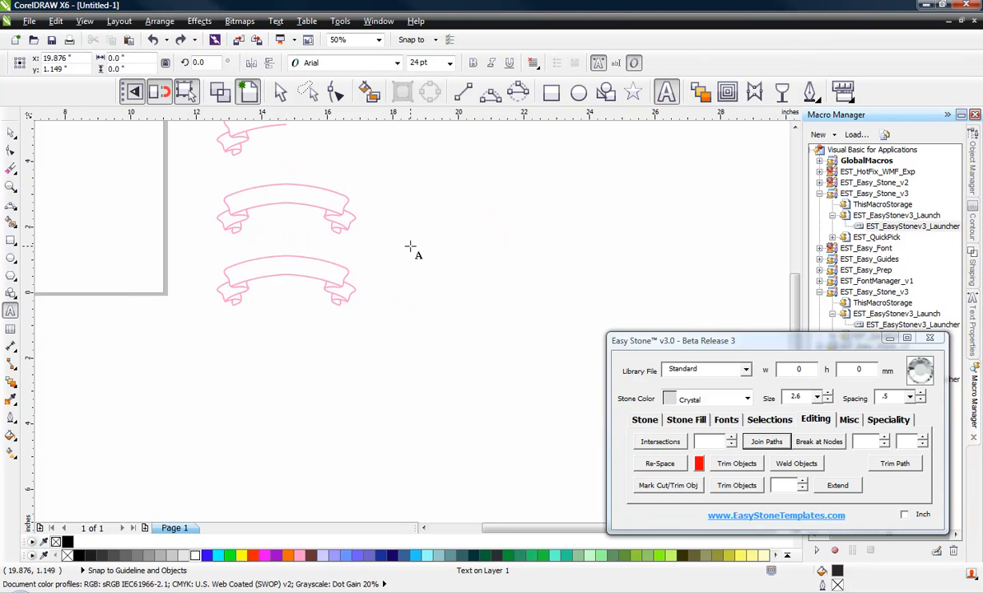
{"action": "type", "text": "BASEBALL"}
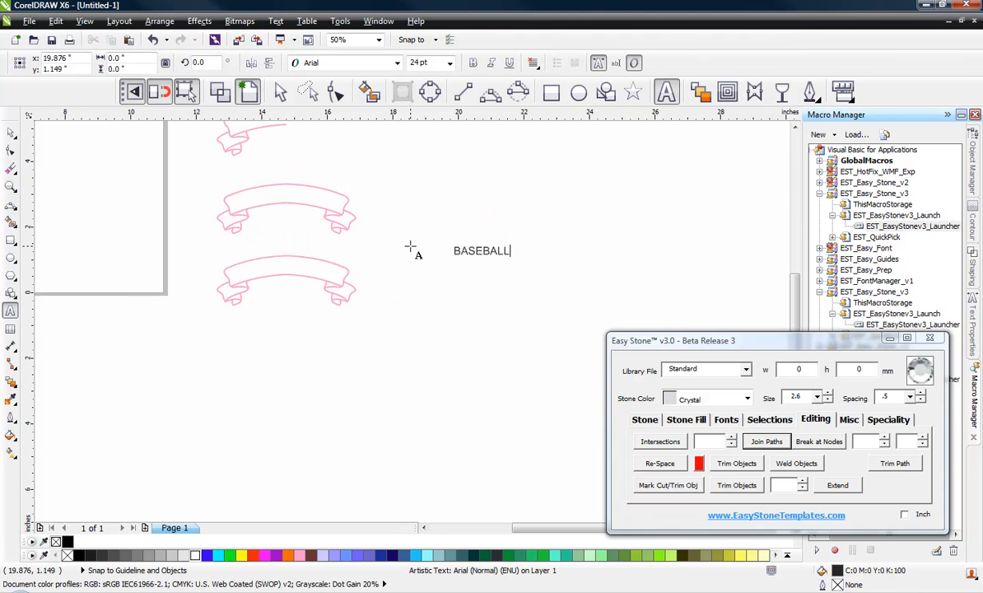
{"action": "type", "text": " MOM"}
{"action": "left_click", "coordinate": [10, 133]}
{"action": "left_click", "coordinate": [429, 205]}
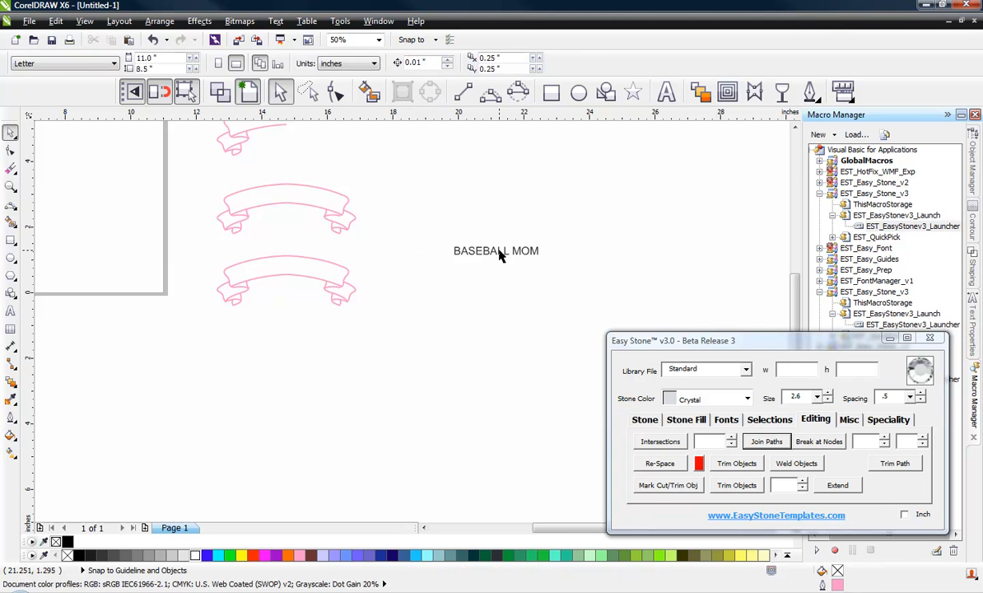
{"action": "left_click", "coordinate": [499, 256]}
{"action": "left_click", "coordinate": [383, 62]}
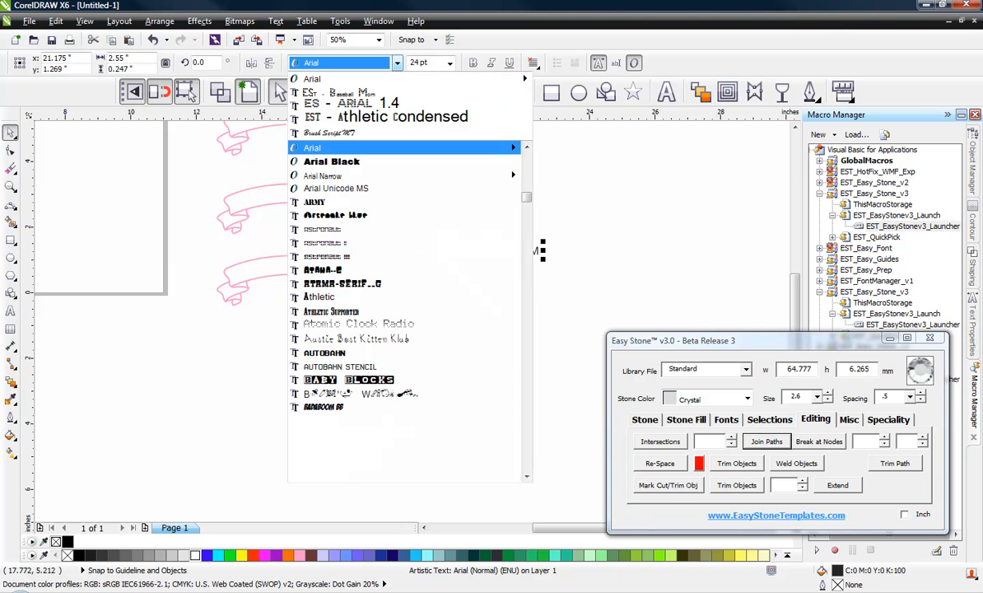
{"action": "left_click", "coordinate": [368, 96]}
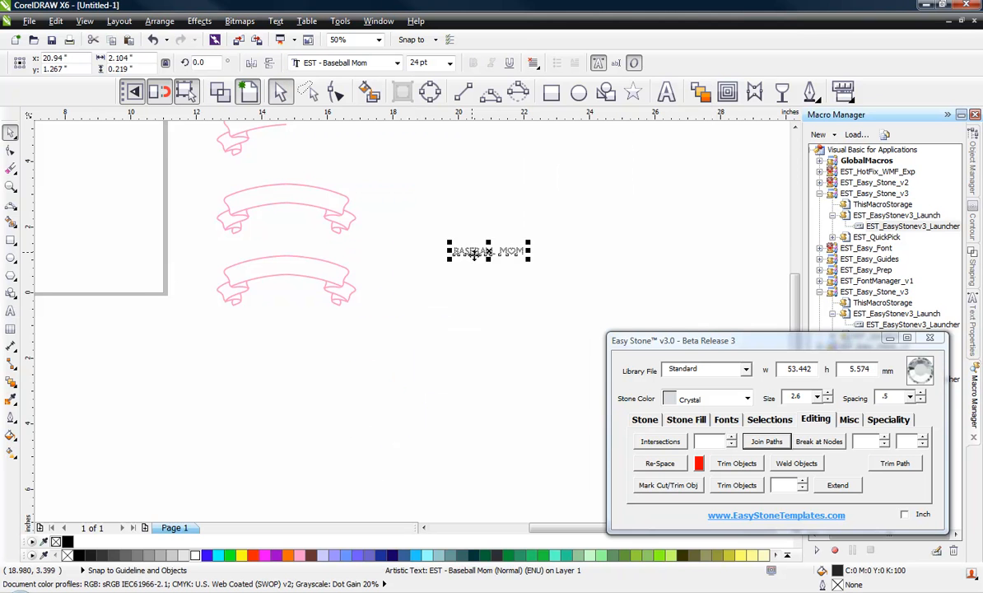
Step: Move the BASEBALL MOM text down-left, closer to the banners
{"action": "scroll", "coordinate": [474, 259], "scroll_direction": "up", "scroll_amount": 2}
{"action": "scroll", "coordinate": [476, 260], "scroll_direction": "up", "scroll_amount": 1}
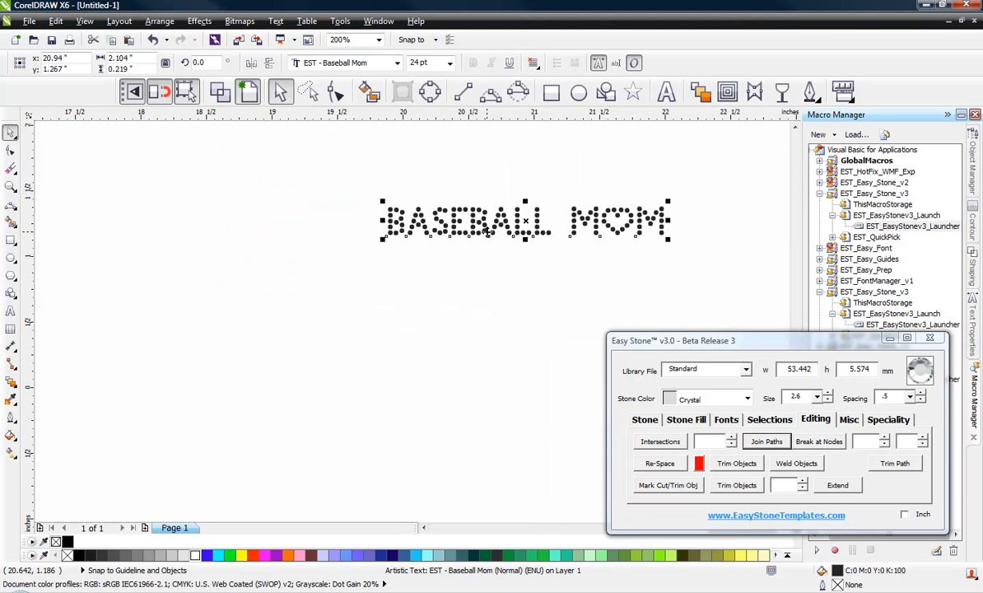
{"action": "scroll", "coordinate": [487, 231], "scroll_direction": "up", "scroll_amount": 2}
{"action": "scroll", "coordinate": [501, 260], "scroll_direction": "down", "scroll_amount": 3}
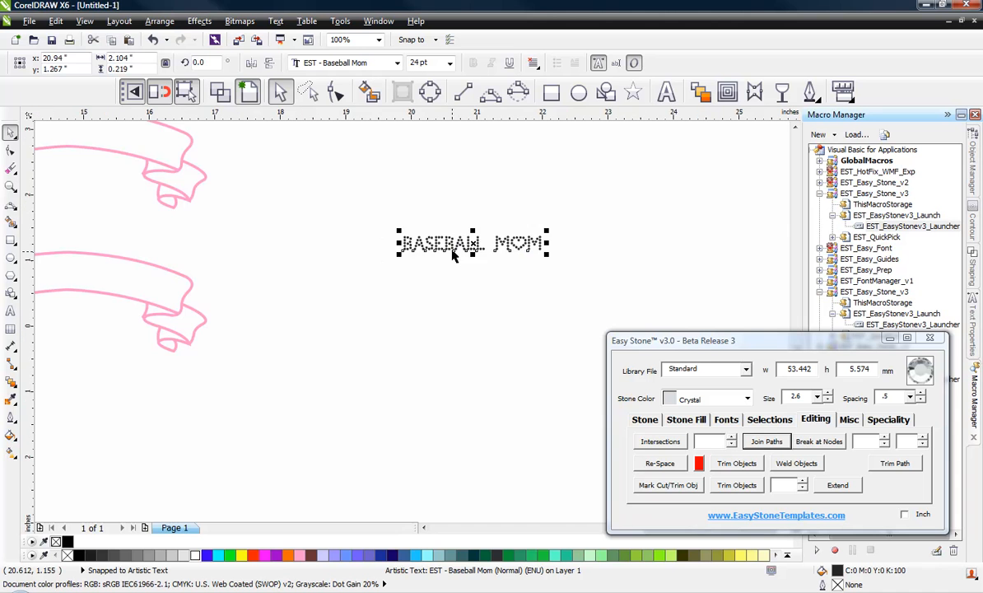
{"action": "left_click_drag", "start_coordinate": [452, 250], "coordinate": [352, 299]}
{"action": "scroll", "coordinate": [433, 247], "scroll_direction": "down", "scroll_amount": 1}
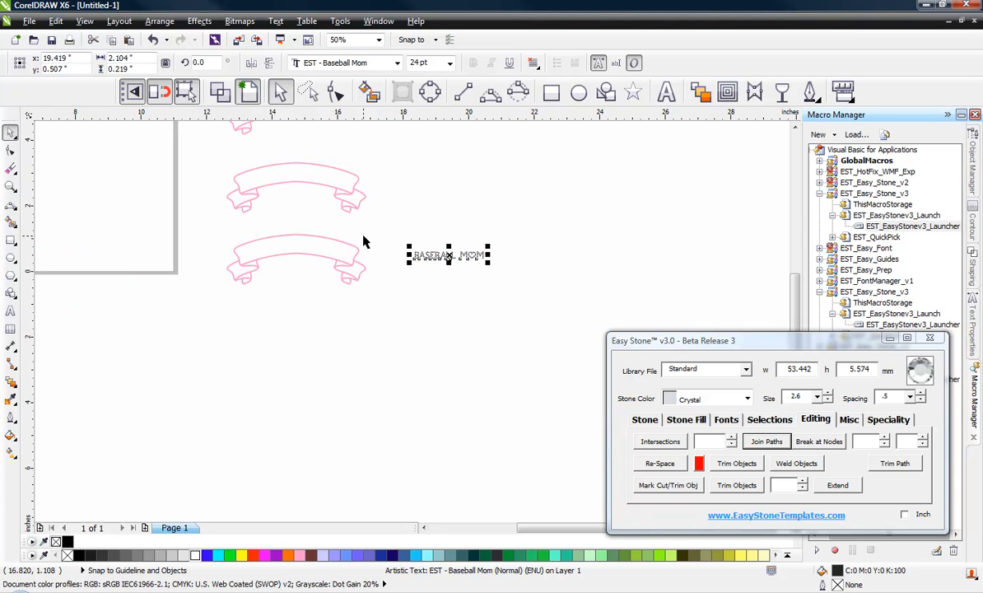
{"action": "scroll", "coordinate": [365, 242], "scroll_direction": "up", "scroll_amount": 1}
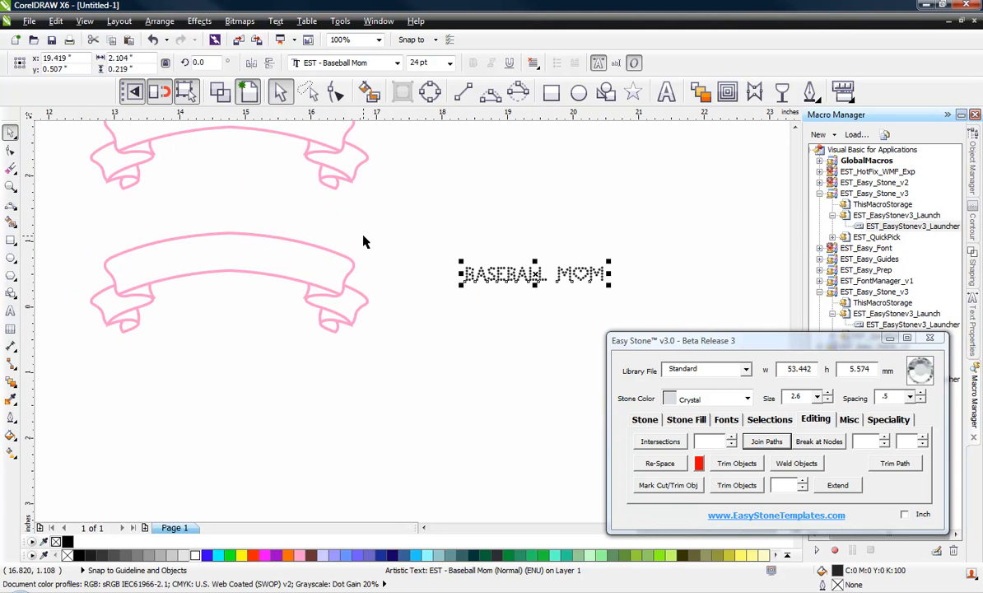
{"action": "left_click", "coordinate": [486, 274]}
{"action": "left_click", "coordinate": [725, 420]}
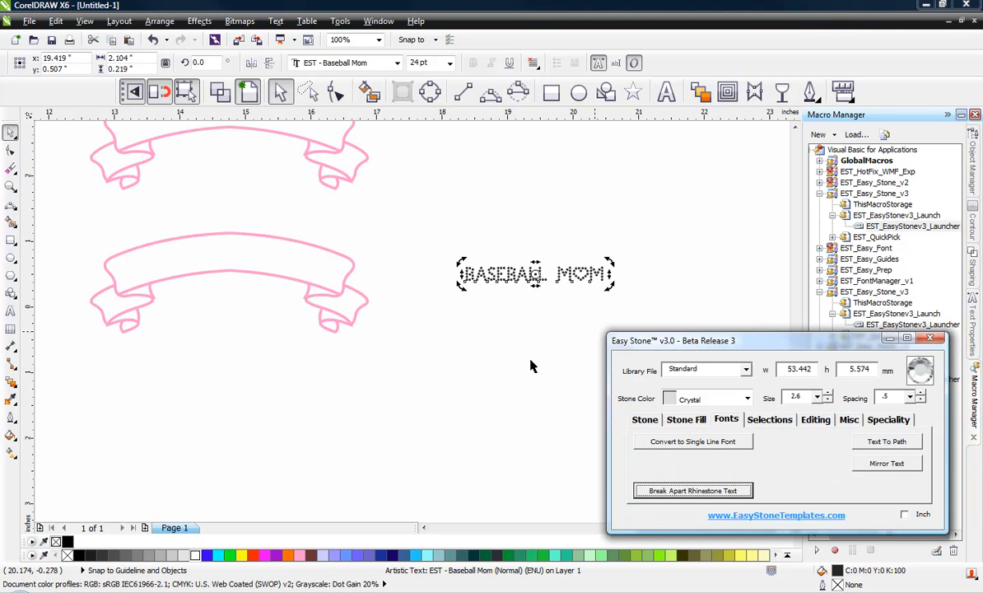
{"action": "left_click", "coordinate": [519, 308]}
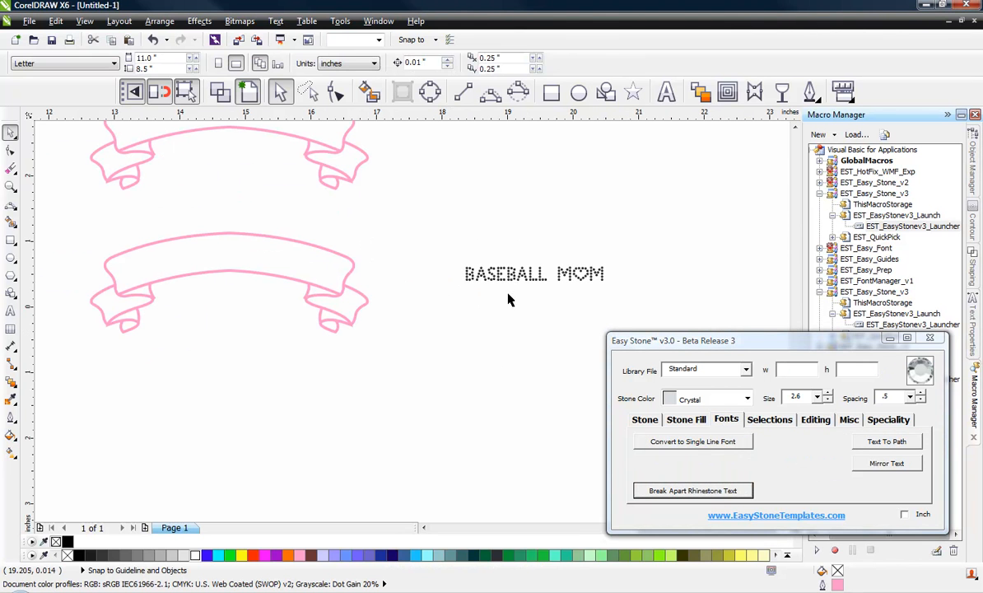
Step: Fit BASEBALL MOM onto the lower banner's inner curve with Easy Stone's Text To Path
{"action": "left_click", "coordinate": [497, 279]}
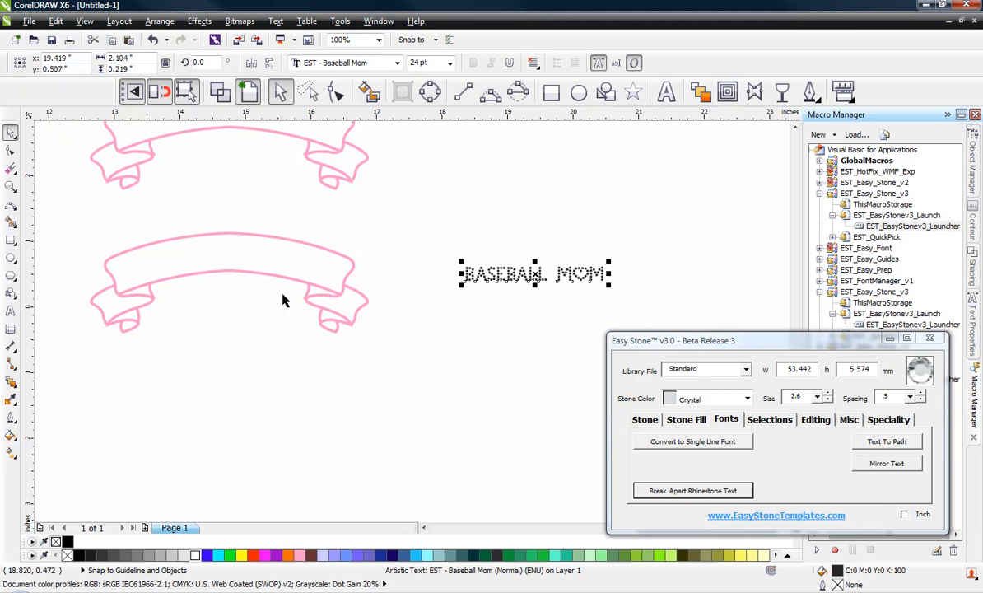
{"action": "left_click", "coordinate": [231, 272], "text": "shift"}
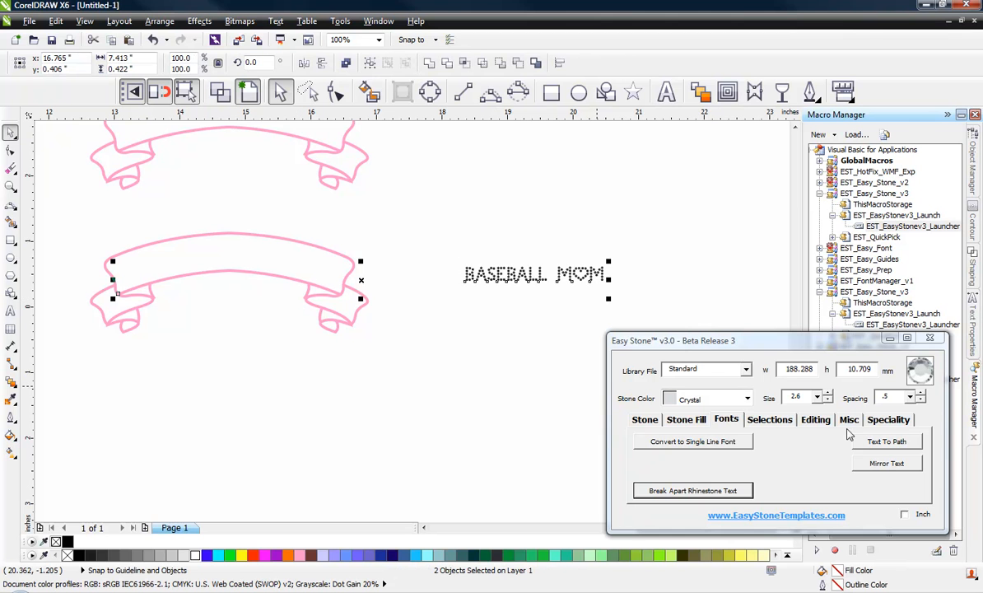
{"action": "left_click", "coordinate": [895, 443]}
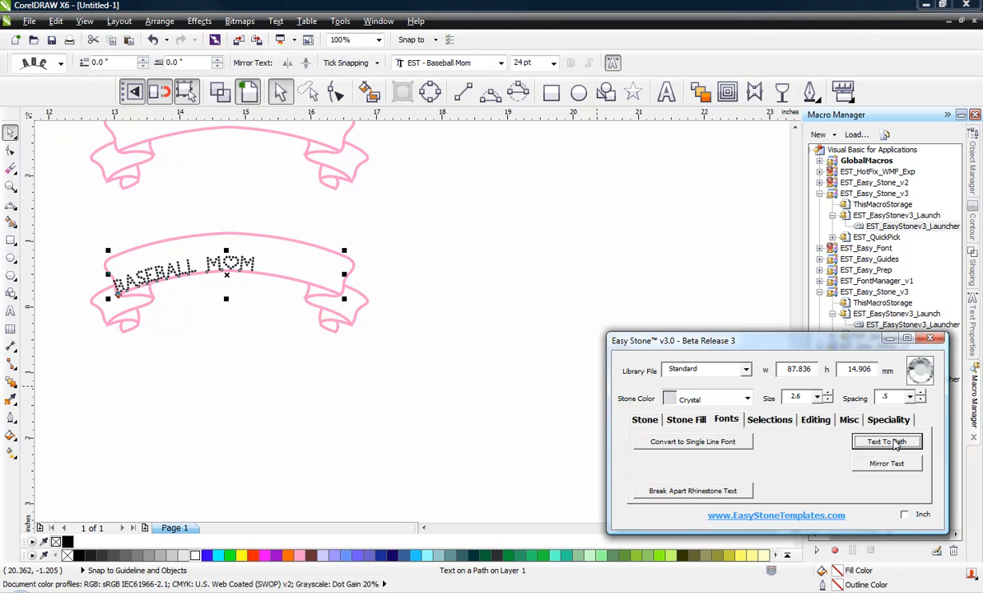
{"action": "left_click", "coordinate": [211, 349]}
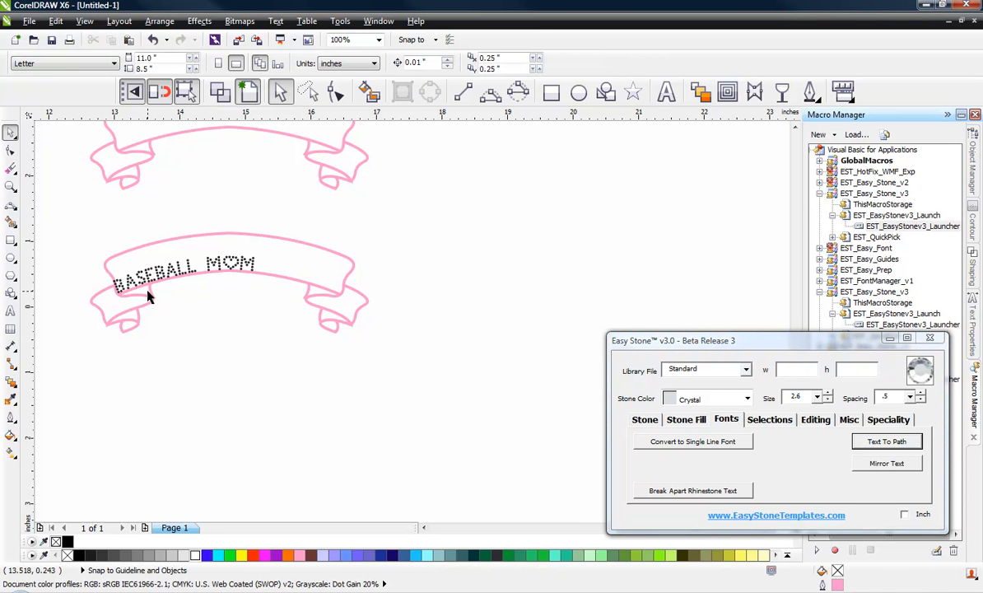
Step: Raise the path text so it arcs centred inside the pink ribbon
{"action": "scroll", "coordinate": [150, 299], "scroll_direction": "up", "scroll_amount": 2}
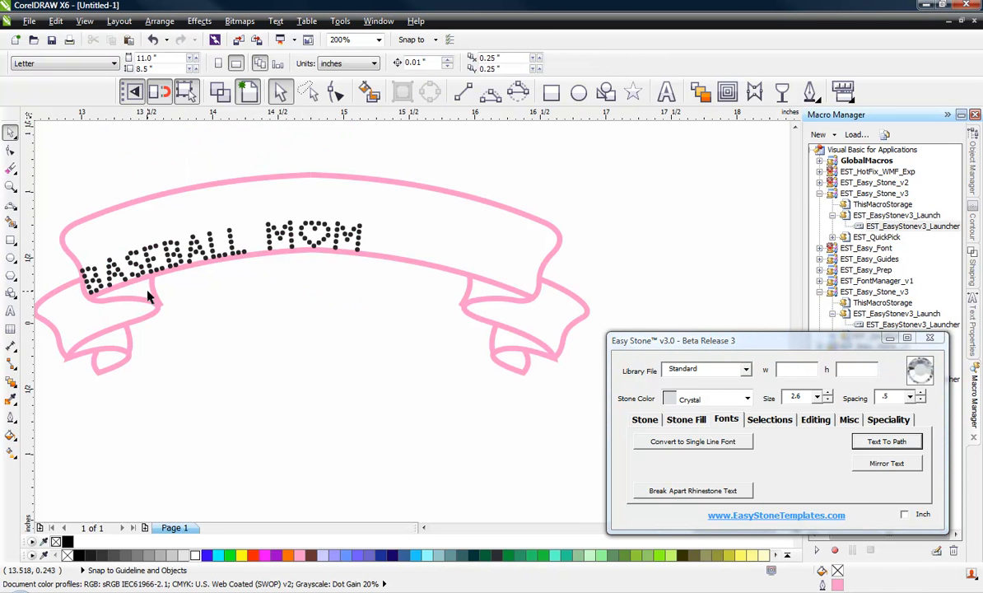
{"action": "left_click", "coordinate": [192, 258]}
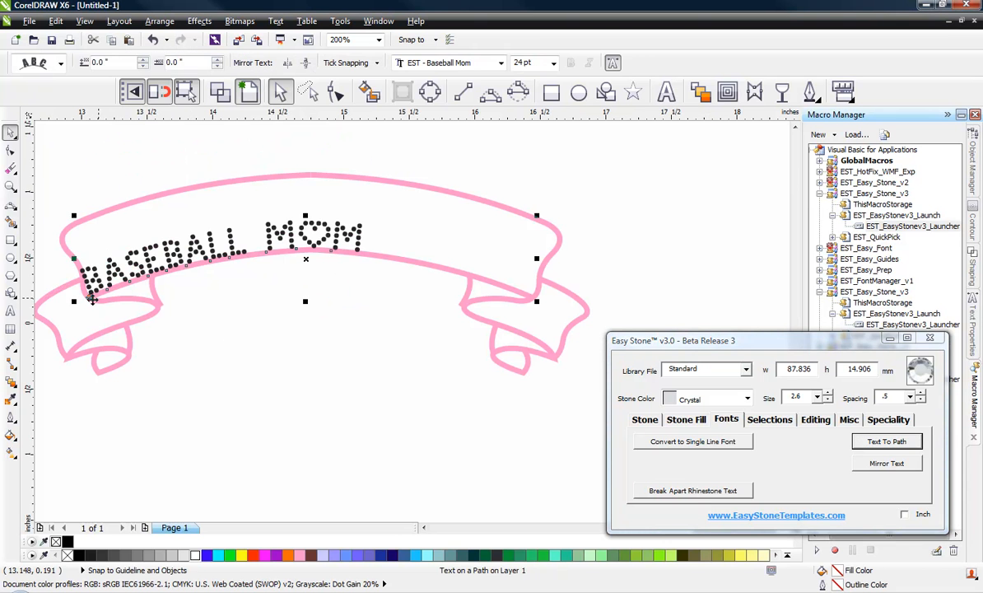
{"action": "left_click_drag", "start_coordinate": [88, 298], "coordinate": [100, 265]}
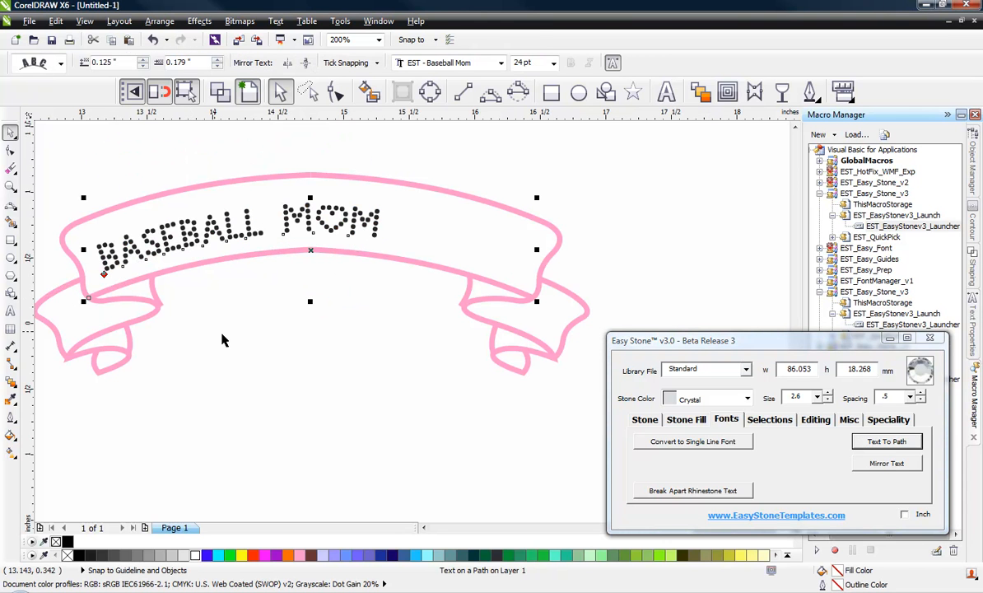
{"action": "left_click", "coordinate": [221, 334]}
{"action": "left_click", "coordinate": [138, 240]}
{"action": "left_click_drag", "start_coordinate": [103, 274], "coordinate": [177, 263]}
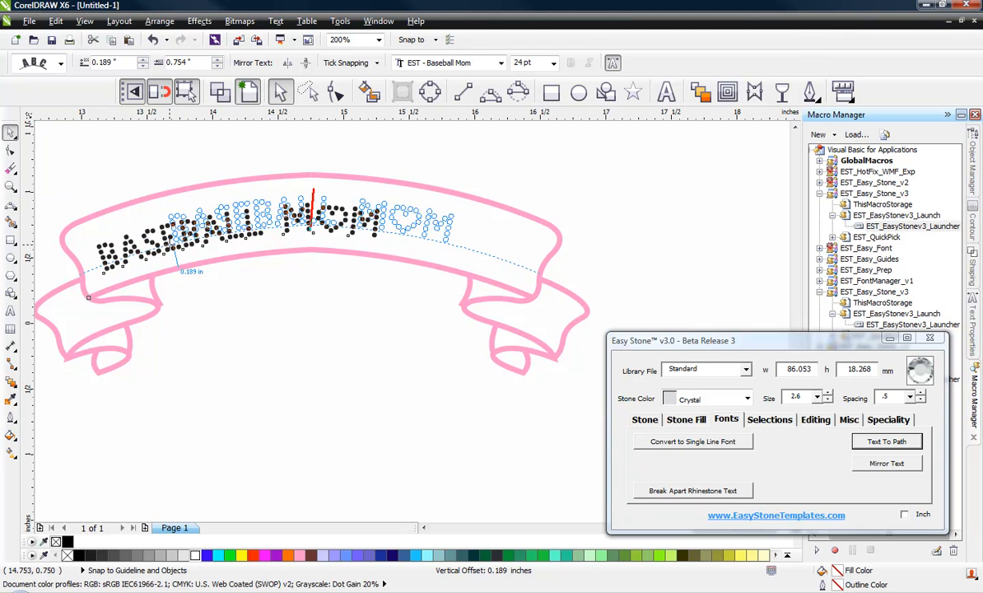
{"action": "left_click_drag", "start_coordinate": [177, 264], "coordinate": [175, 247]}
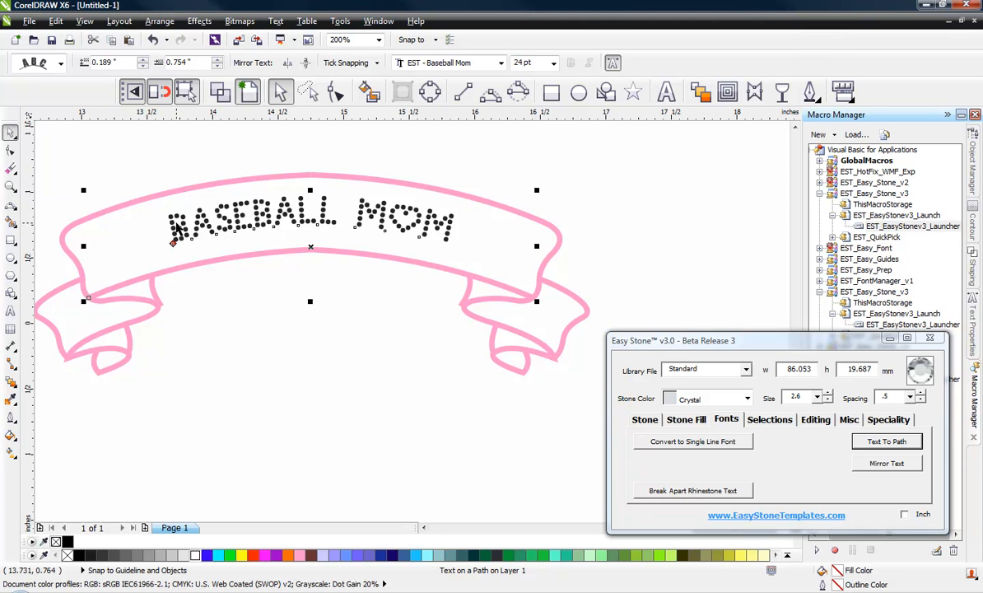
Step: Enlarge the BASEBALL MOM rhinestone text to 34 pt
{"action": "double_click", "coordinate": [175, 229]}
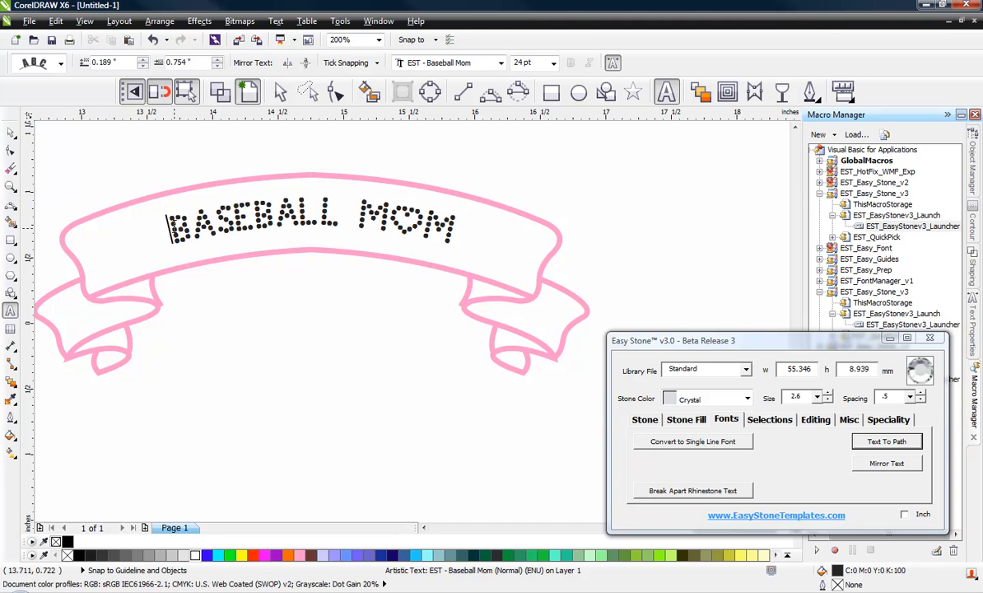
{"action": "left_click_drag", "start_coordinate": [170, 228], "coordinate": [454, 224]}
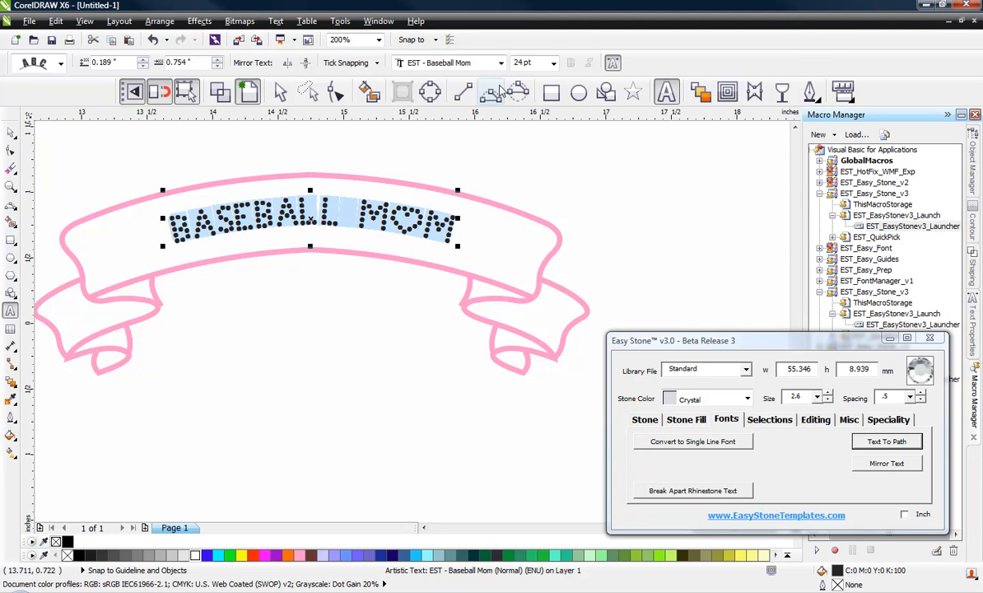
{"action": "left_click", "coordinate": [519, 62]}
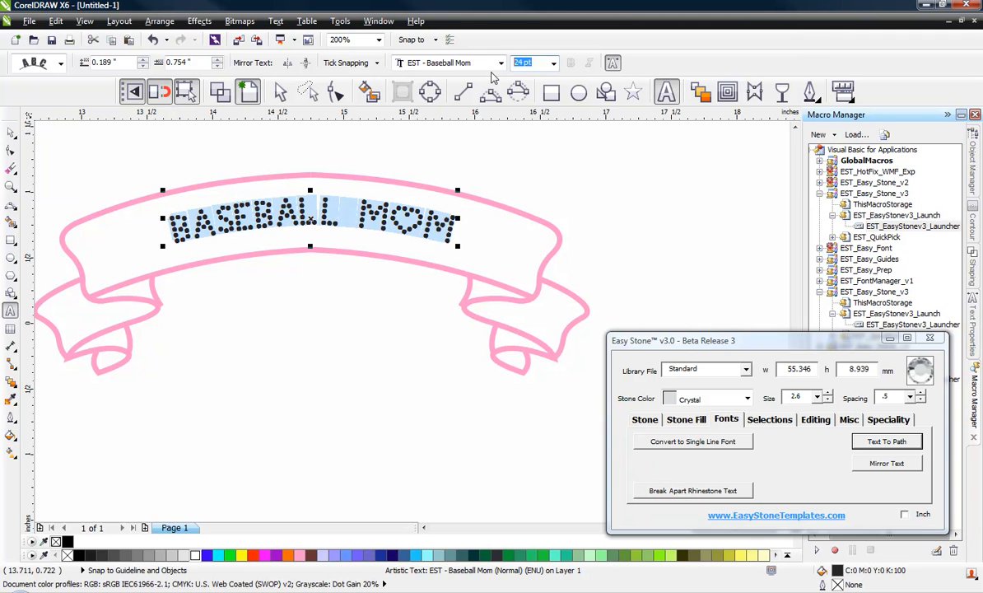
{"action": "type", "text": "34"}
{"action": "key", "text": "Return"}
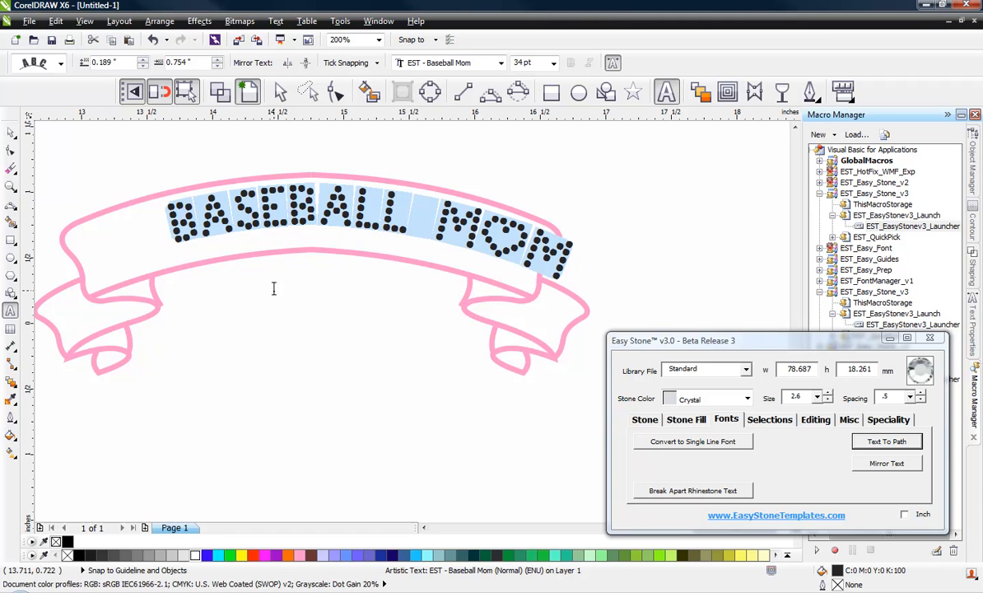
Step: Lower the text along its banner path by 0.125 in so it sits inside the pink band
{"action": "left_click", "coordinate": [278, 91]}
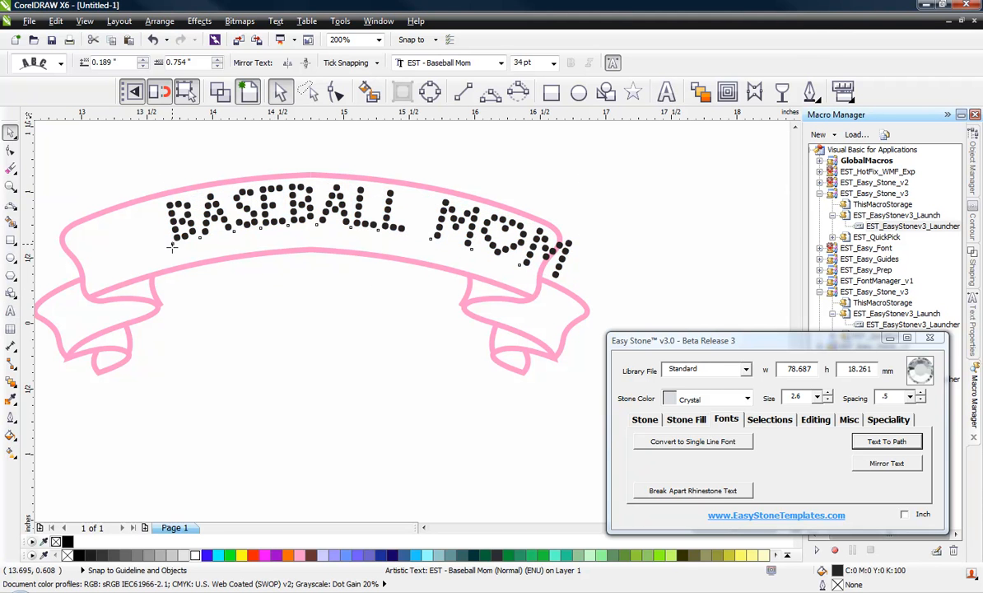
{"action": "left_click_drag", "start_coordinate": [172, 243], "coordinate": [118, 274]}
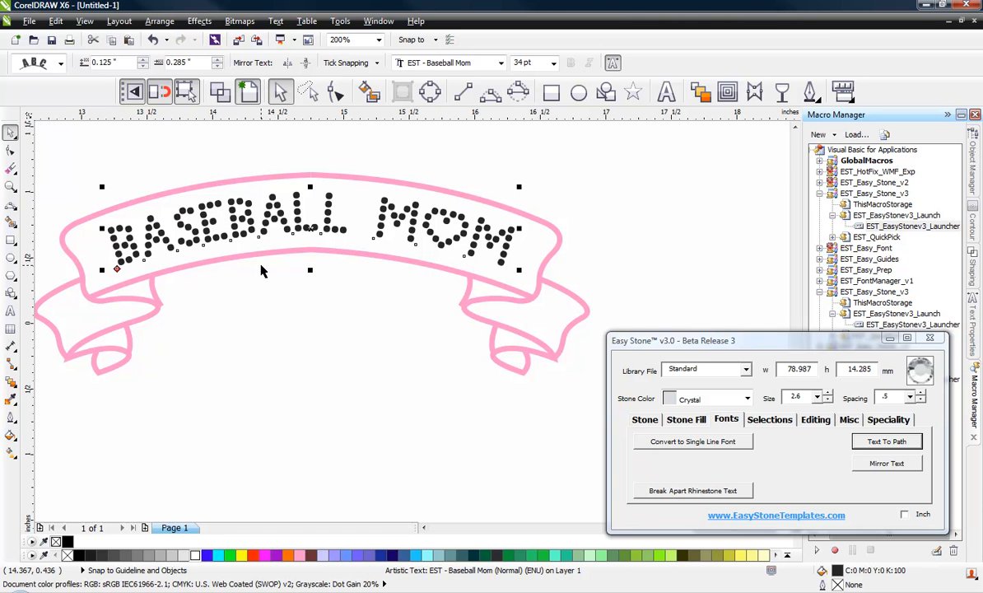
{"action": "left_click", "coordinate": [290, 320]}
{"action": "scroll", "coordinate": [358, 279], "scroll_direction": "down", "scroll_amount": 1}
{"action": "scroll", "coordinate": [317, 234], "scroll_direction": "up", "scroll_amount": 1}
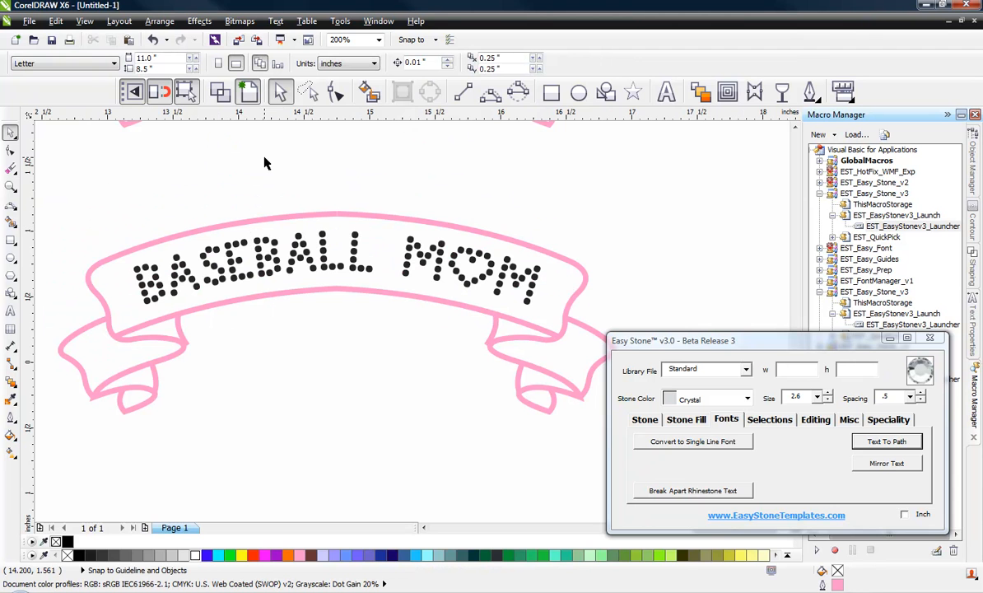
{"action": "left_click", "coordinate": [288, 252]}
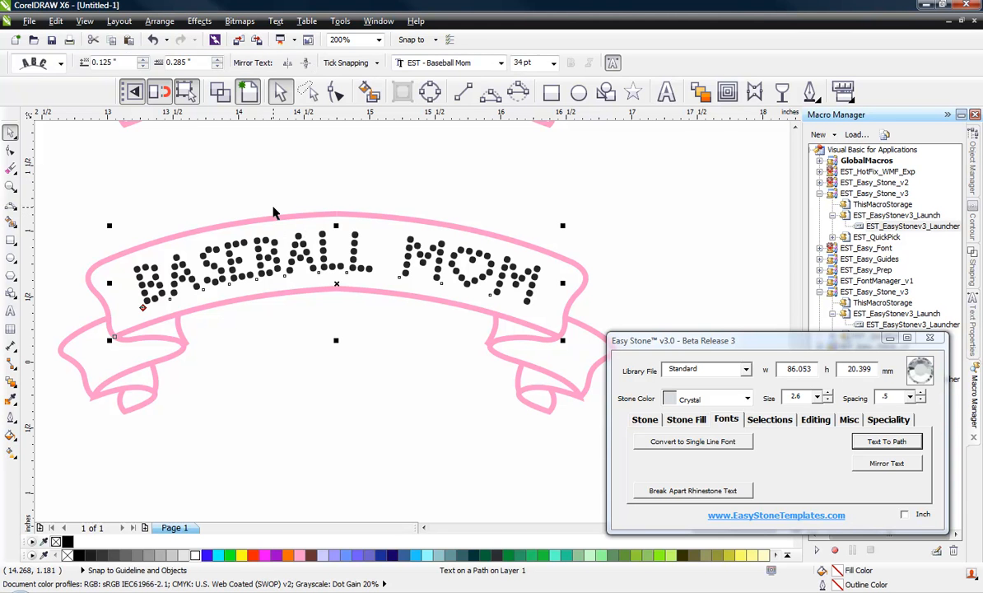
{"action": "left_click", "coordinate": [275, 214]}
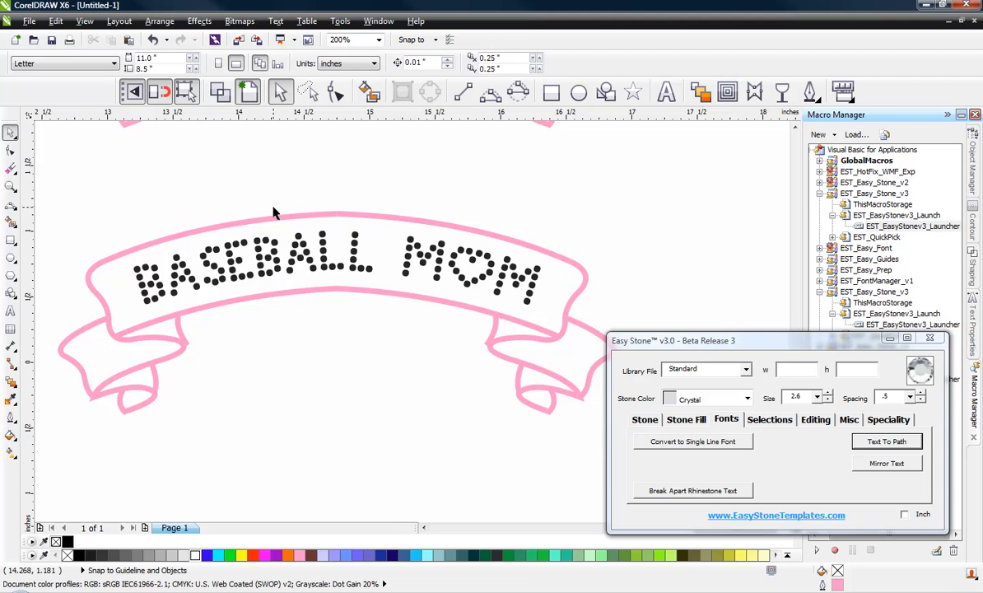
{"action": "scroll", "coordinate": [274, 212], "scroll_direction": "down", "scroll_amount": 2}
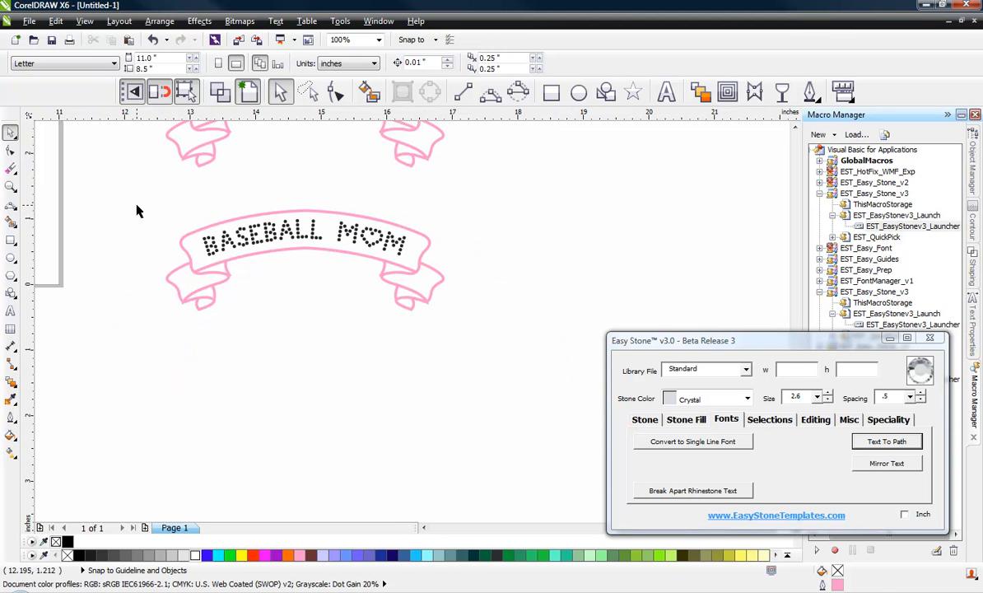
{"action": "left_click_drag", "start_coordinate": [137, 206], "coordinate": [484, 345]}
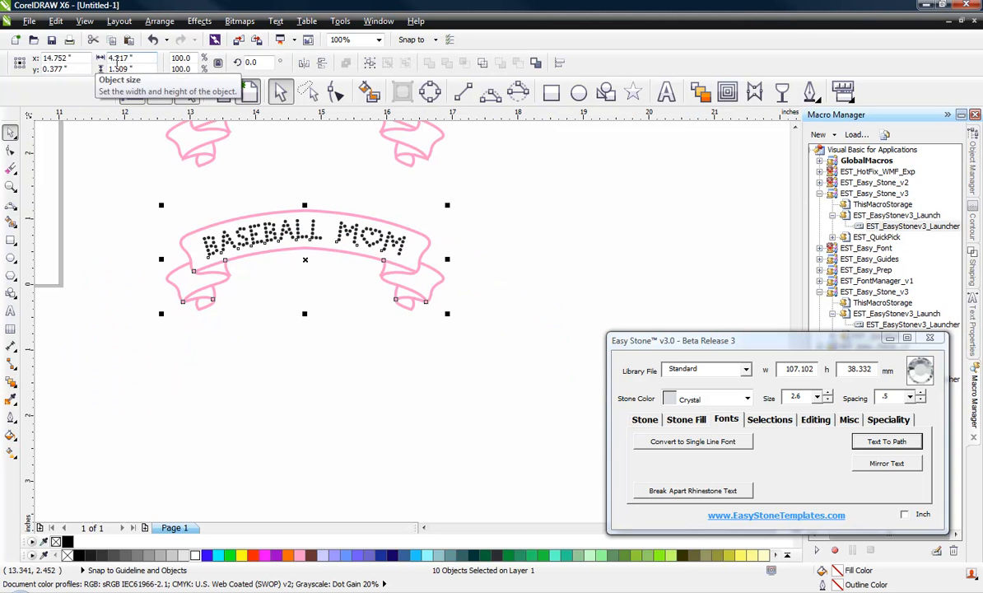
{"action": "left_click", "coordinate": [116, 201]}
{"action": "scroll", "coordinate": [238, 240], "scroll_direction": "up", "scroll_amount": 1}
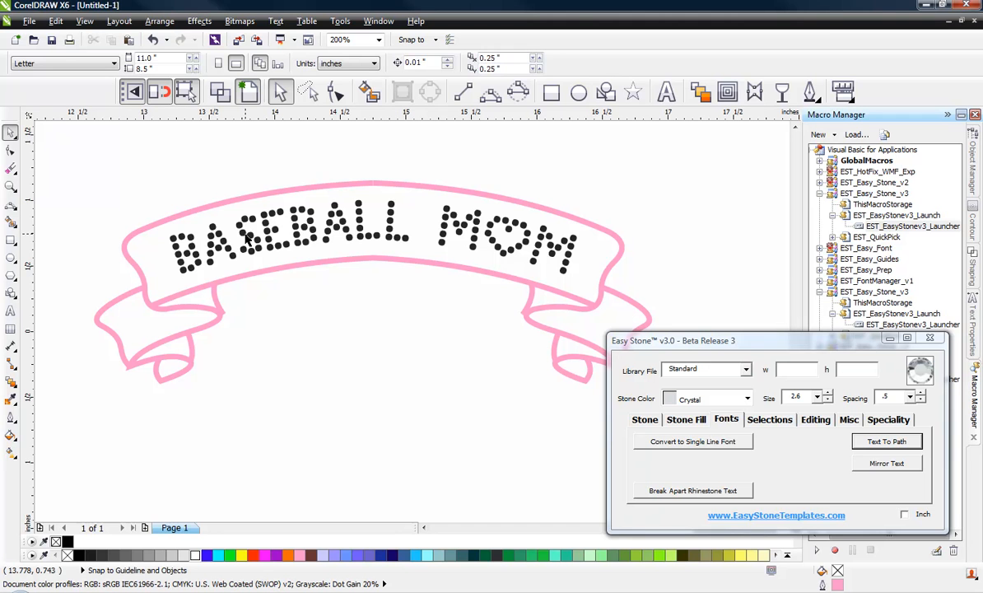
{"action": "left_click", "coordinate": [246, 237]}
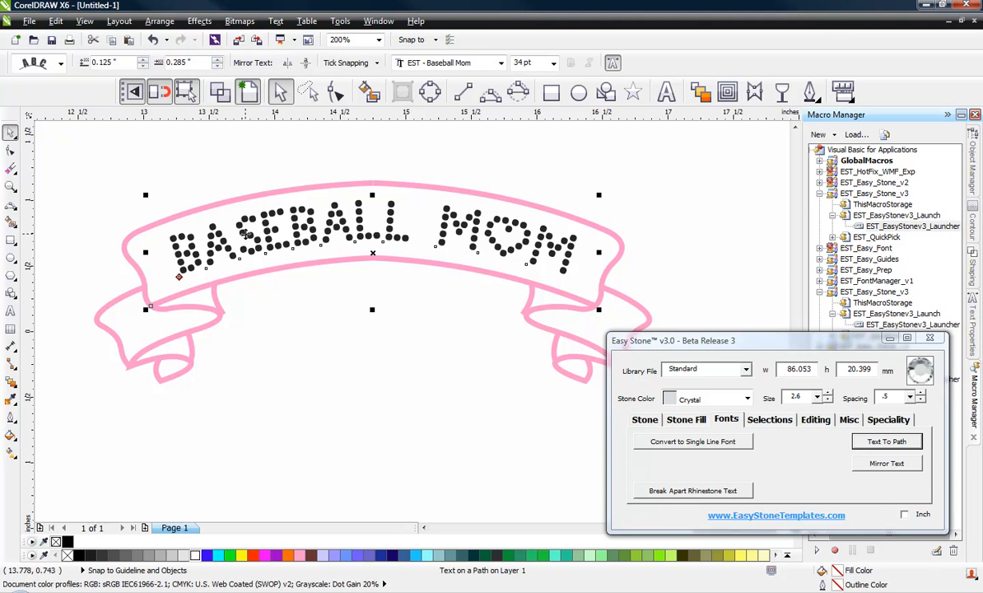
{"action": "left_click", "coordinate": [246, 236], "text": "ctrl"}
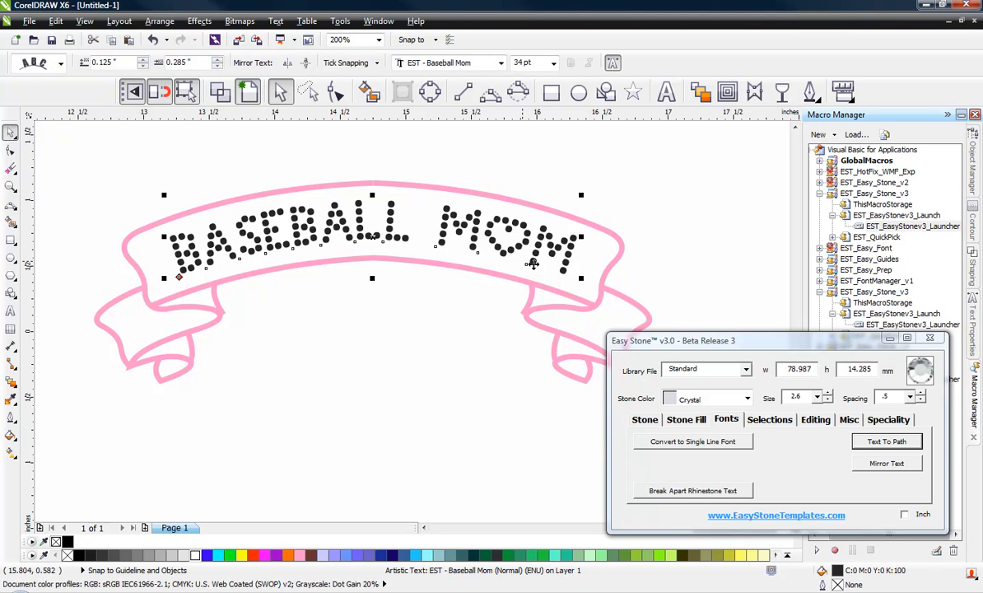
Step: Break the BASEBALL MOM rhinestone text apart into separate stones, undoing a trial nudge of the L stones
{"action": "left_click", "coordinate": [683, 491]}
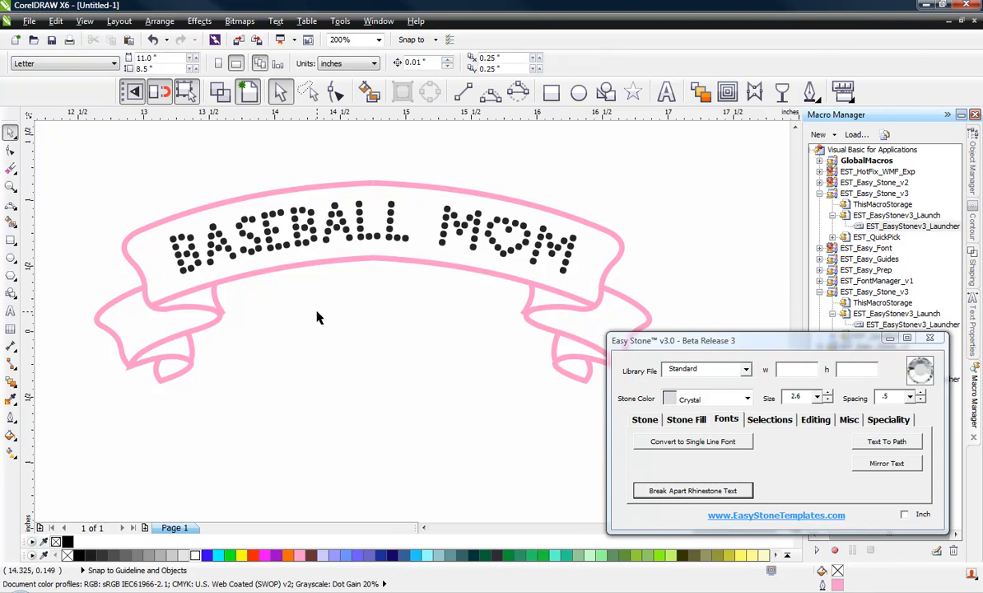
{"action": "scroll", "coordinate": [333, 214], "scroll_direction": "up", "scroll_amount": 4}
{"action": "left_click_drag", "start_coordinate": [481, 193], "coordinate": [456, 183]}
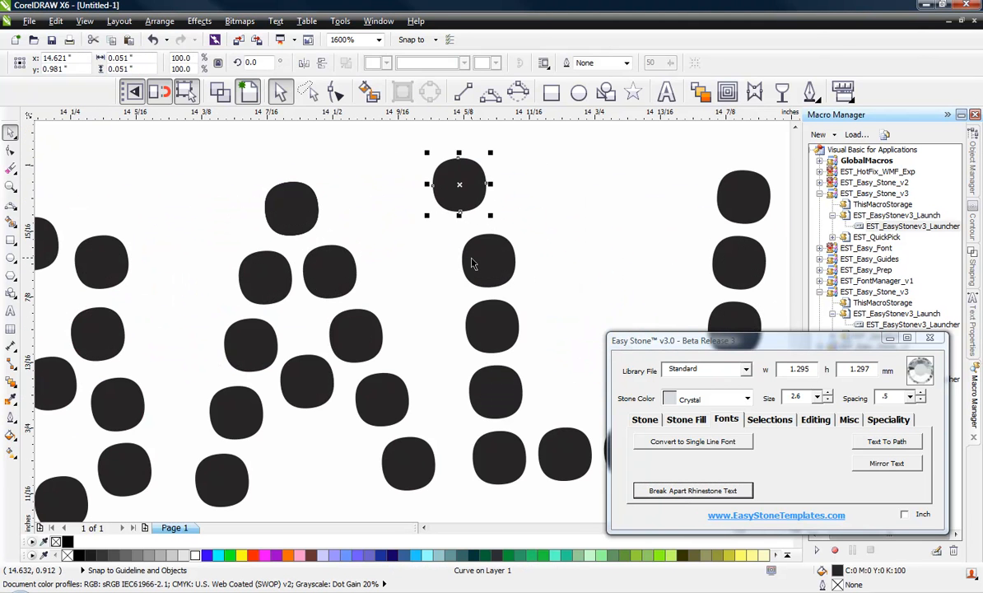
{"action": "left_click_drag", "start_coordinate": [472, 264], "coordinate": [407, 255]}
{"action": "left_click_drag", "start_coordinate": [474, 324], "coordinate": [441, 324]}
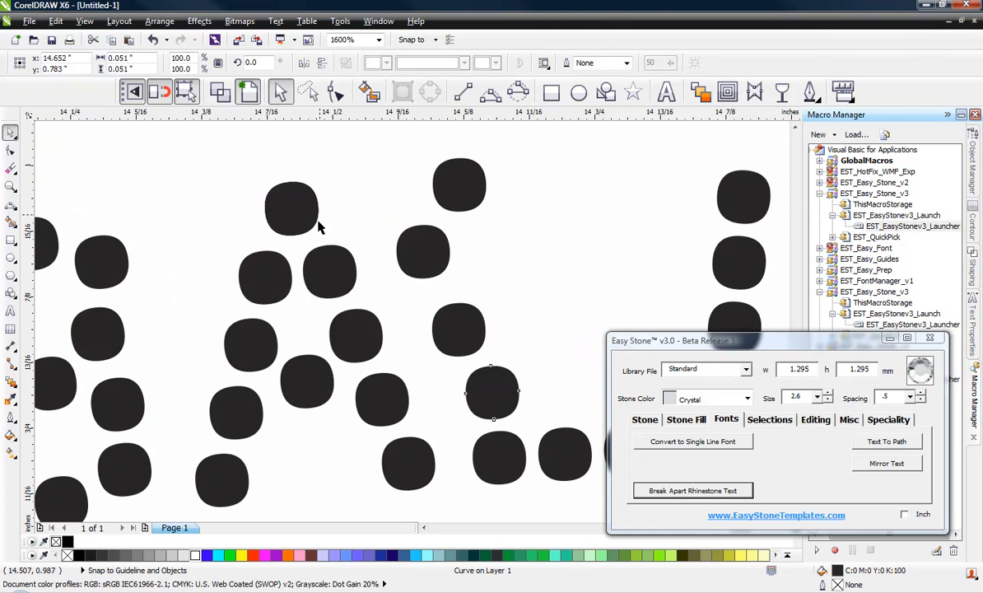
{"action": "scroll", "coordinate": [318, 222], "scroll_direction": "down", "scroll_amount": 2}
{"action": "key", "text": "ctrl+z"}
{"action": "key", "text": "ctrl+z"}
{"action": "key", "text": "ctrl+z"}
{"action": "key", "text": "ctrl+z"}
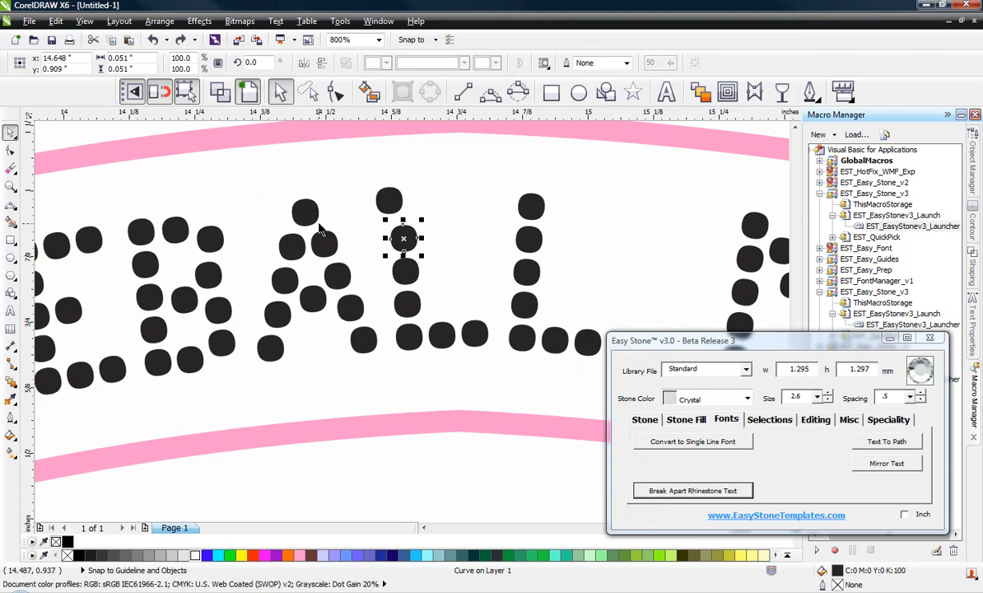
{"action": "scroll", "coordinate": [323, 228], "scroll_direction": "down", "scroll_amount": 1}
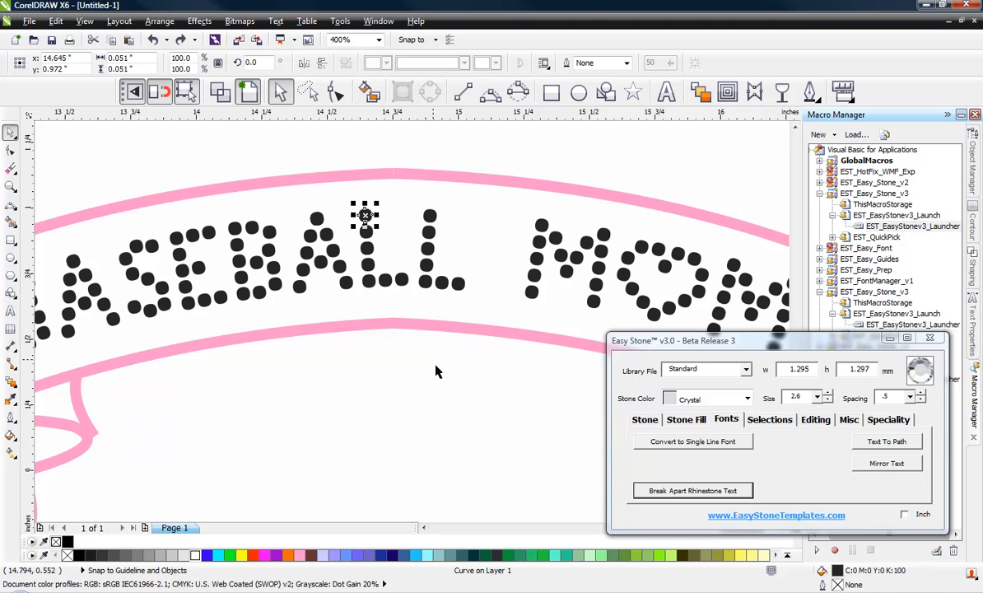
Step: Calculate the design scale factor from a single stone and accept the 1.2952 result
{"action": "left_click", "coordinate": [889, 420]}
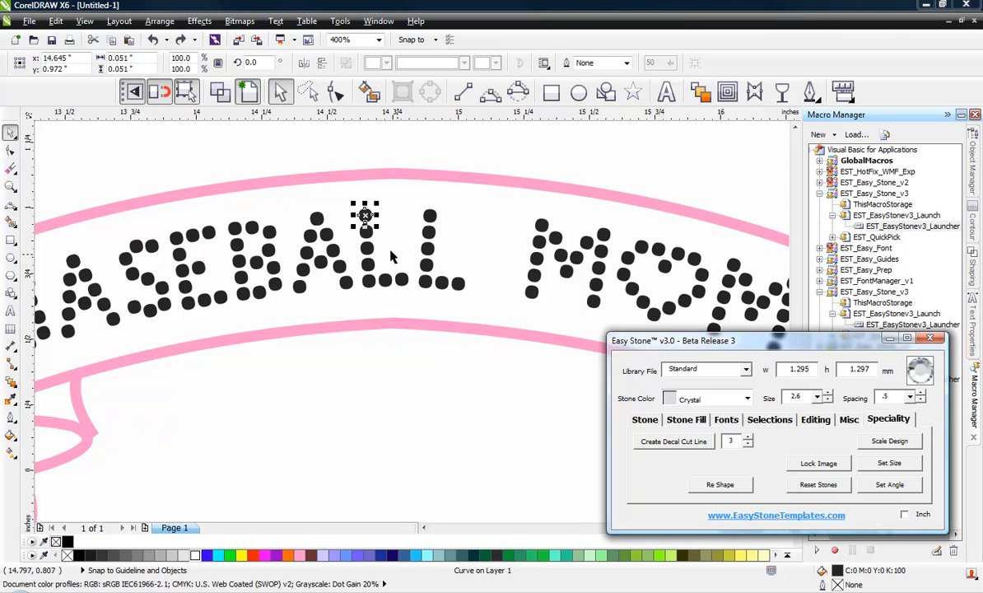
{"action": "left_click", "coordinate": [367, 264]}
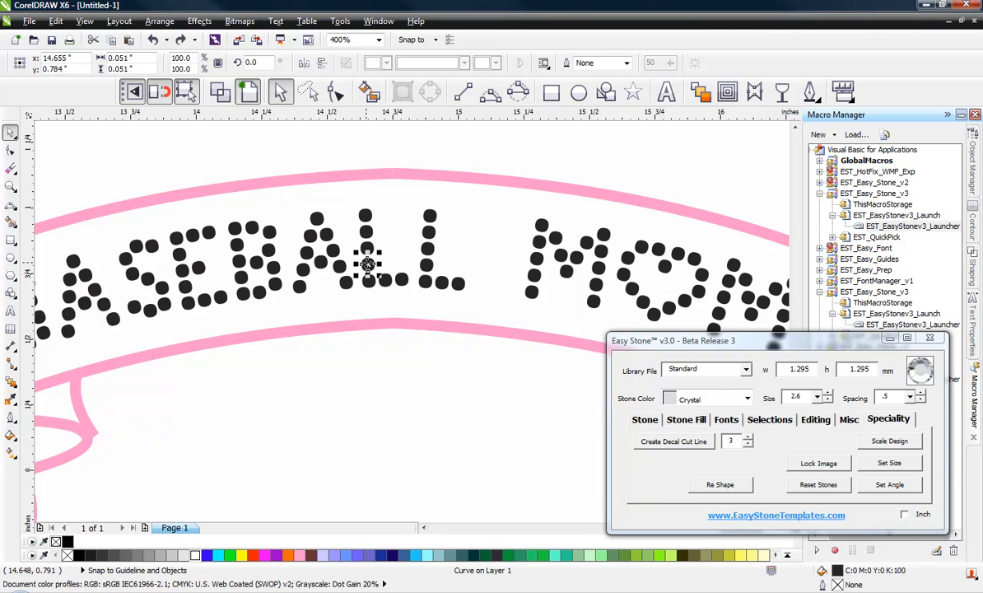
{"action": "left_click", "coordinate": [890, 442]}
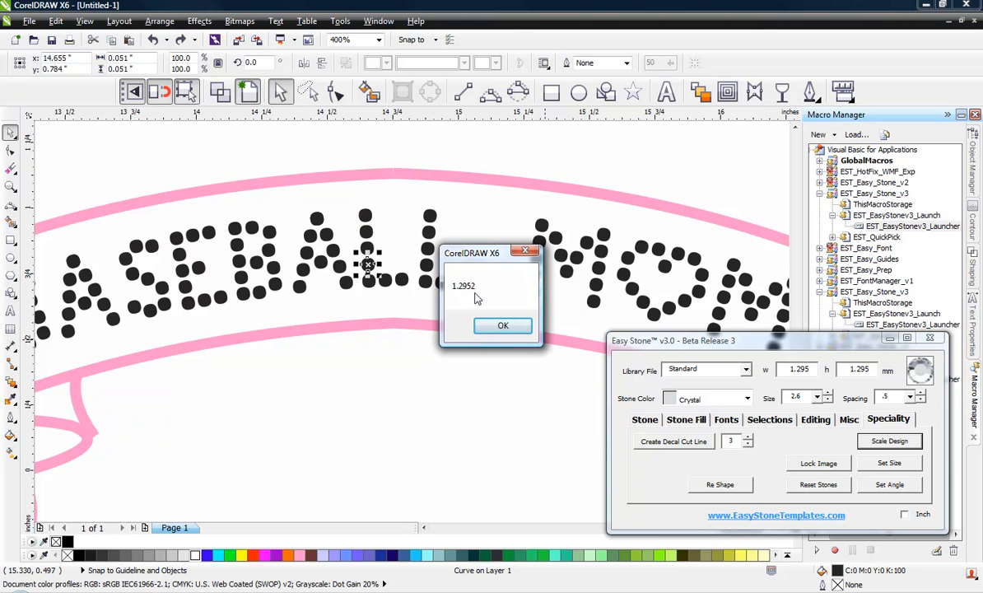
{"action": "left_click", "coordinate": [503, 326]}
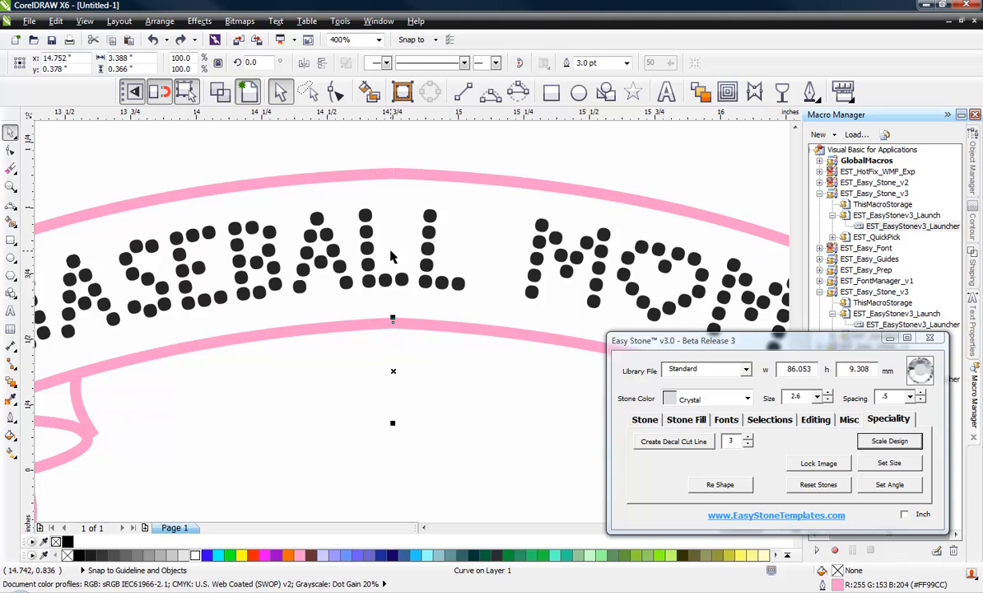
{"action": "scroll", "coordinate": [390, 257], "scroll_direction": "down", "scroll_amount": 1}
{"action": "left_click", "coordinate": [360, 400]}
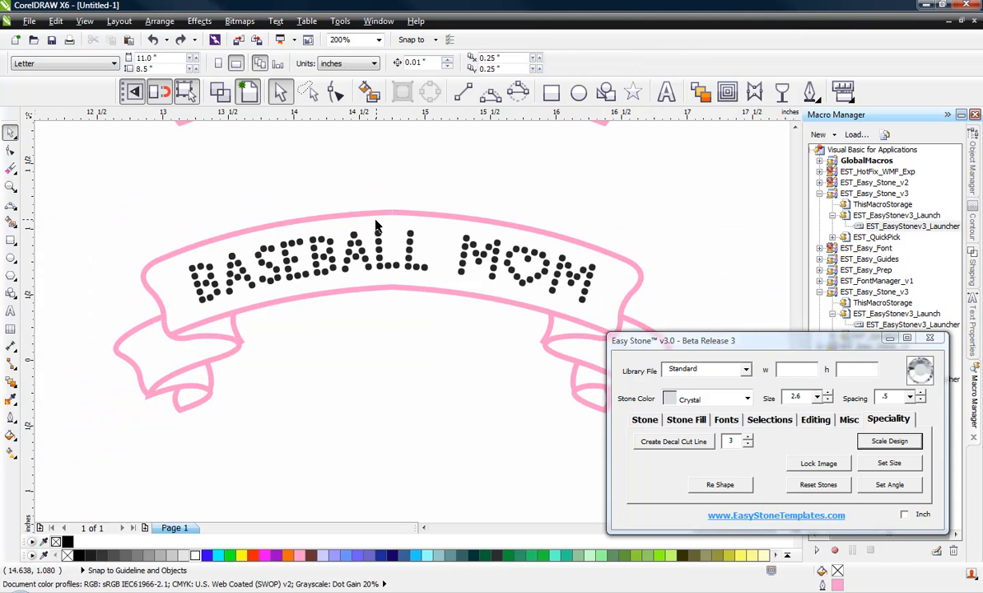
Step: Select the banners and stones and check that the stone size reads 2.6
{"action": "scroll", "coordinate": [375, 224], "scroll_direction": "down", "scroll_amount": 3}
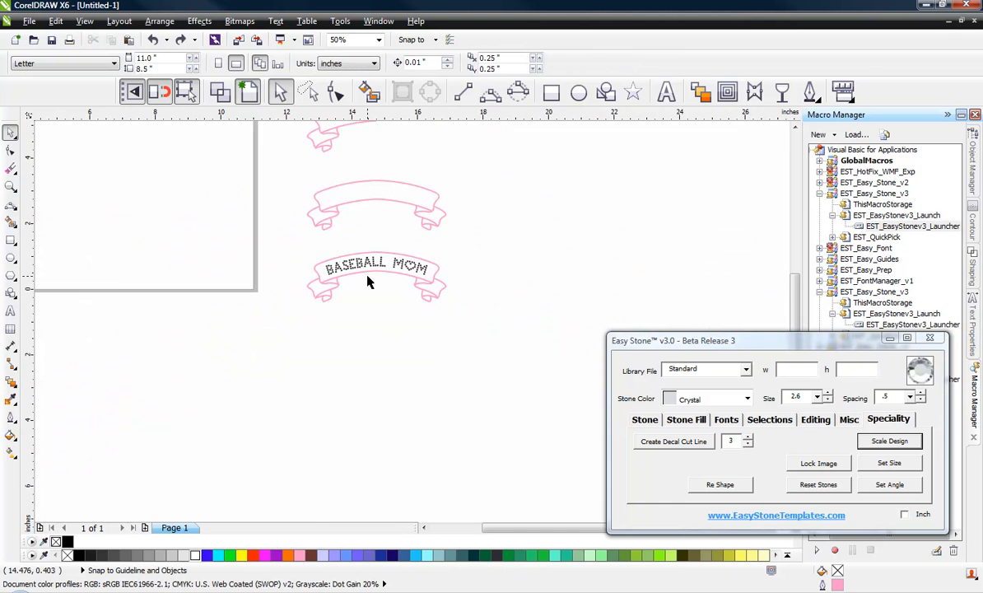
{"action": "scroll", "coordinate": [368, 283], "scroll_direction": "down", "scroll_amount": 1}
{"action": "scroll", "coordinate": [376, 200], "scroll_direction": "up", "scroll_amount": 1}
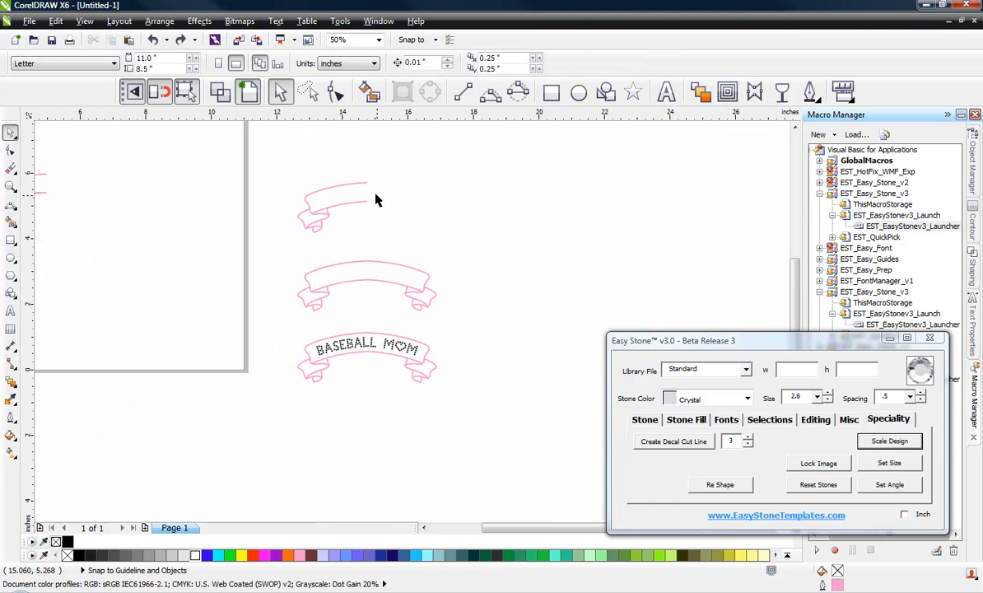
{"action": "left_click_drag", "start_coordinate": [264, 166], "coordinate": [489, 419]}
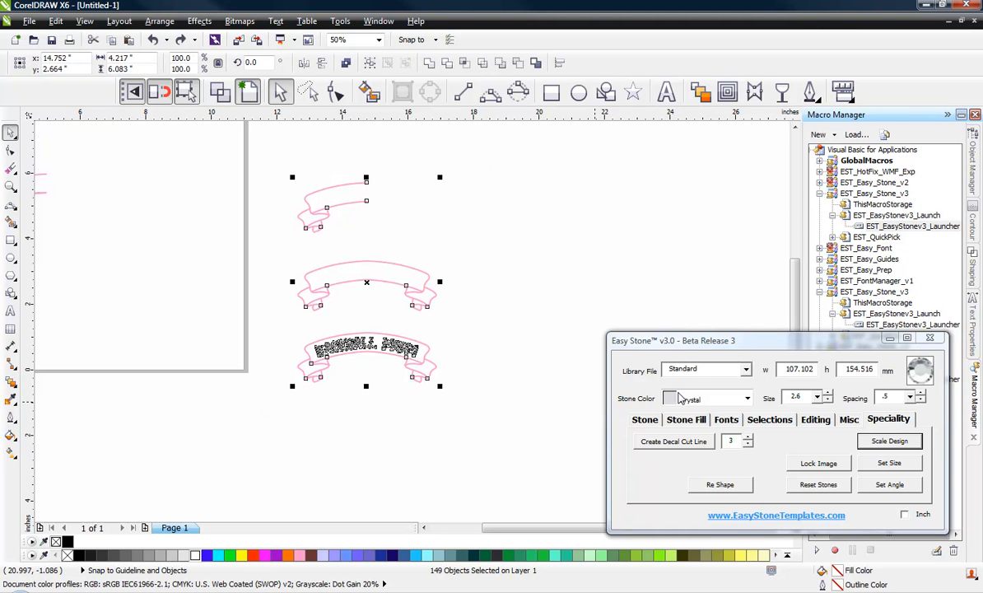
{"action": "double_click", "coordinate": [806, 396]}
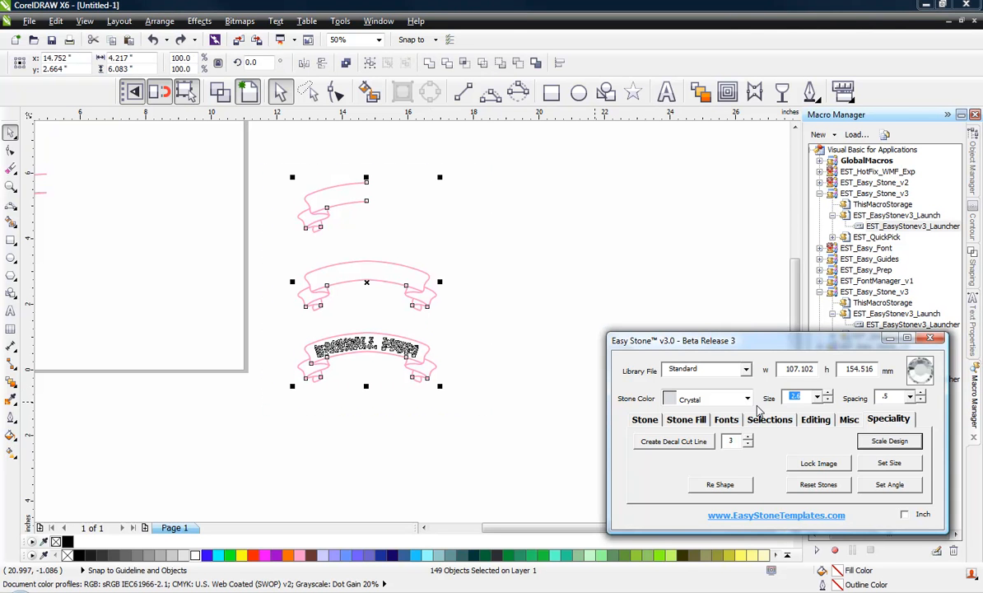
{"action": "left_click", "coordinate": [490, 340]}
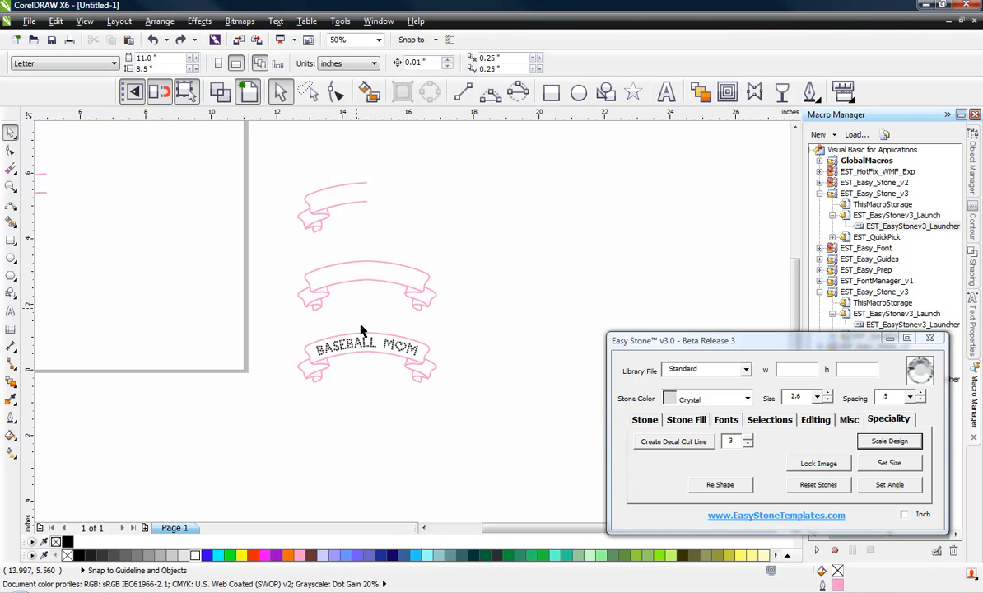
Step: Scale the banners and stones by the 1.2952 factor, then select all 125 lettering stones
{"action": "left_click_drag", "start_coordinate": [262, 161], "coordinate": [483, 420]}
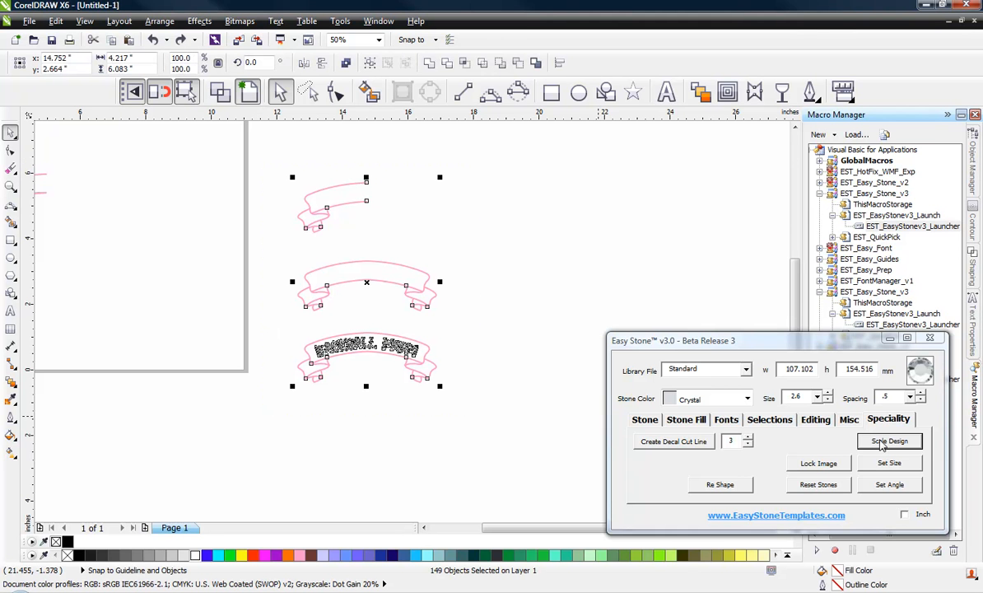
{"action": "left_click", "coordinate": [886, 442]}
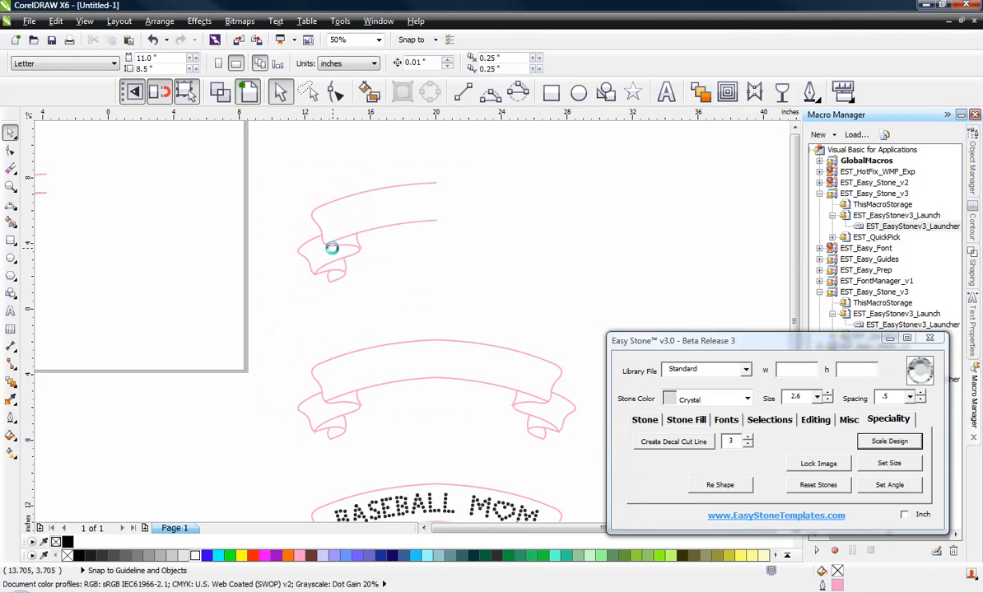
{"action": "scroll", "coordinate": [332, 248], "scroll_direction": "down", "scroll_amount": 1}
{"action": "scroll", "coordinate": [403, 384], "scroll_direction": "up", "scroll_amount": 2}
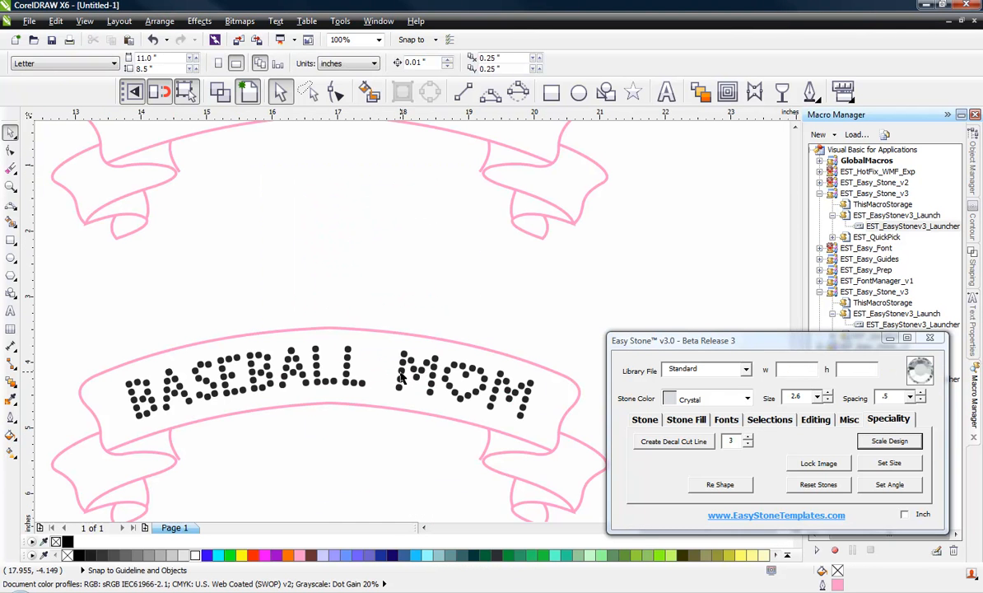
{"action": "left_click", "coordinate": [401, 375]}
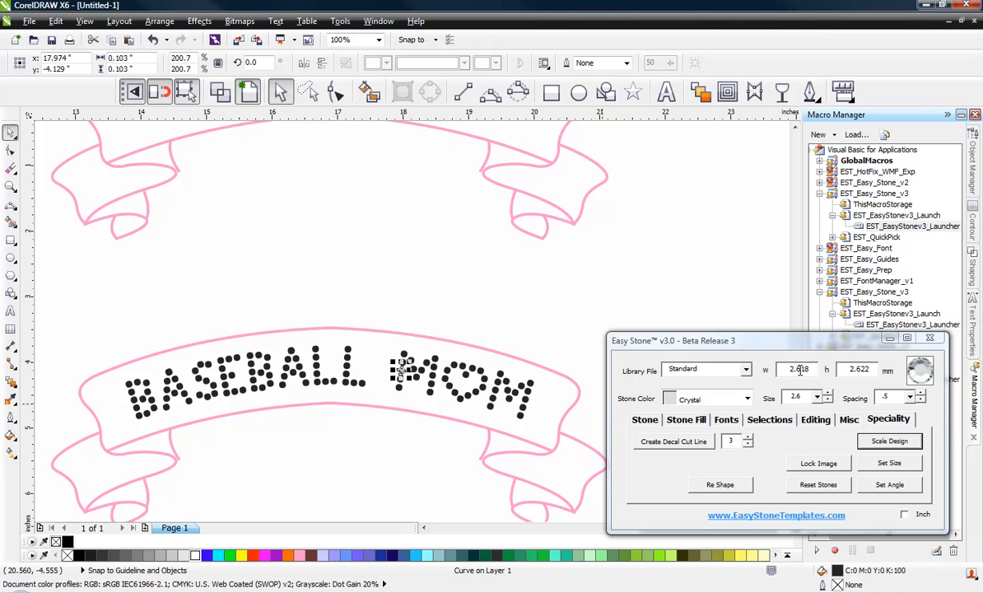
{"action": "left_click", "coordinate": [524, 310]}
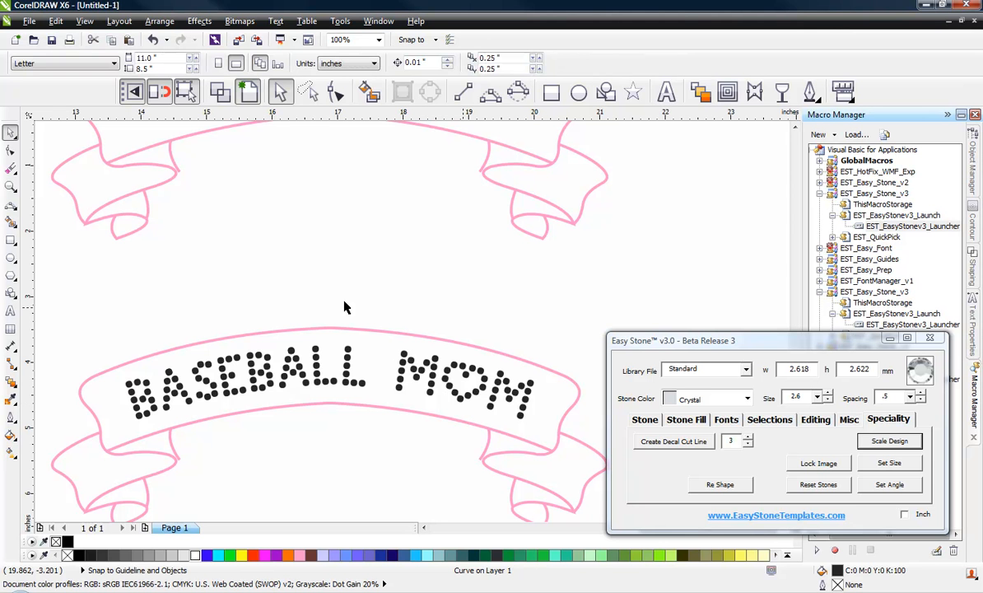
{"action": "left_click_drag", "start_coordinate": [110, 297], "coordinate": [550, 436]}
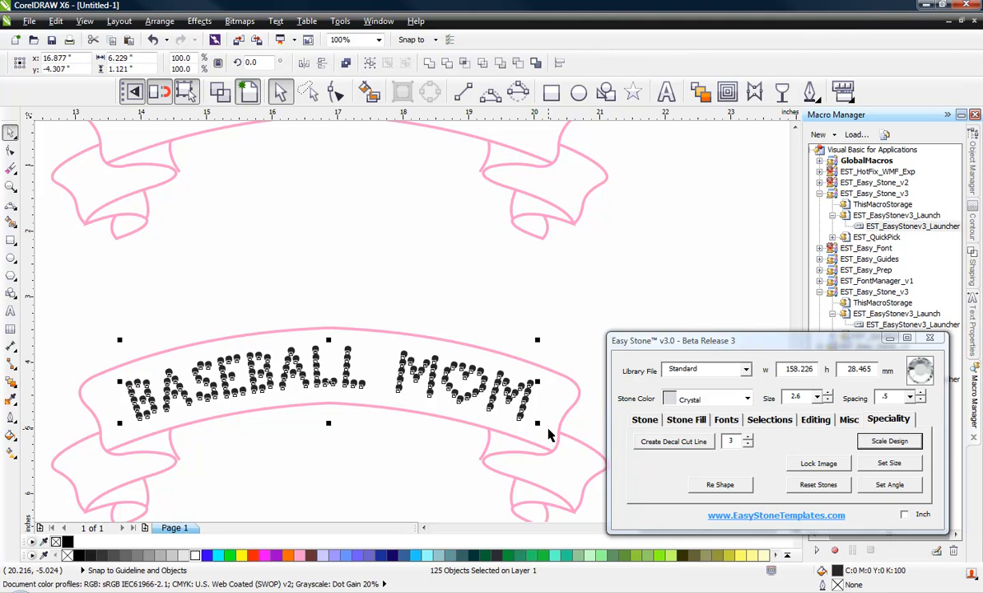
Step: Resize and replace the lettering stones with 2.6 mm crystals, confirming one stone measures 2.6 × 2.6 mm
{"action": "left_click", "coordinate": [658, 421]}
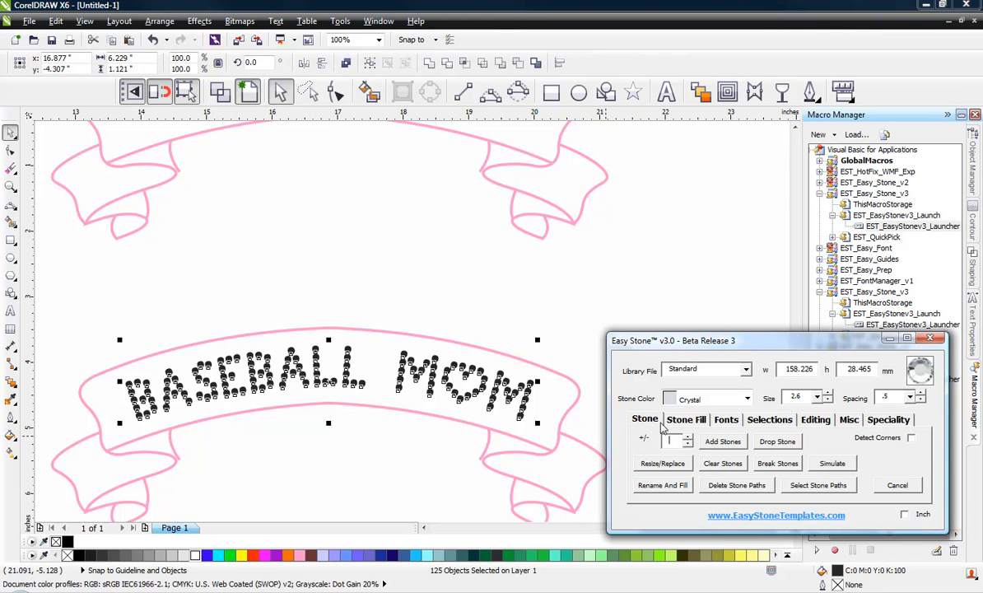
{"action": "left_click", "coordinate": [674, 468]}
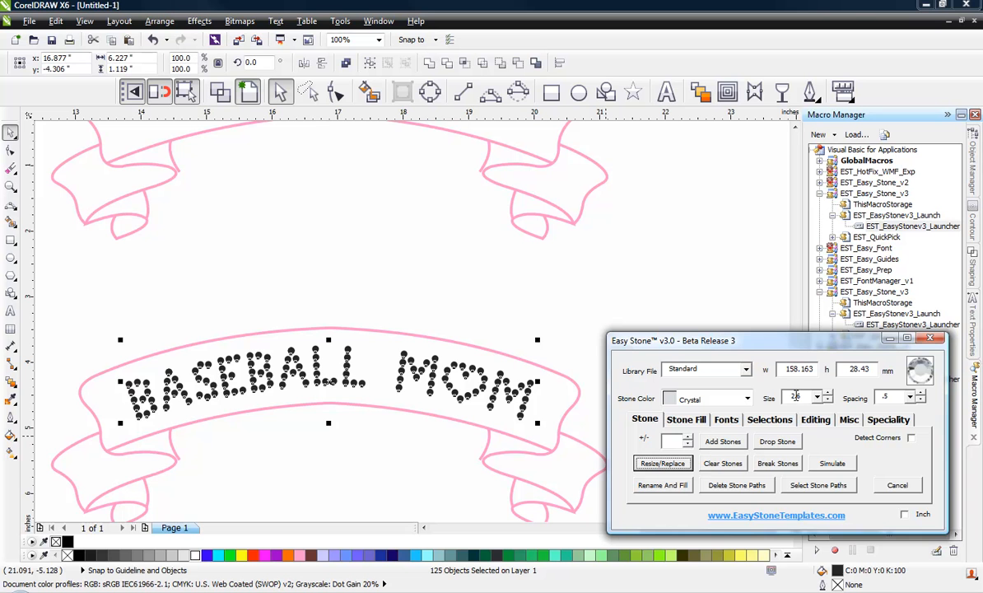
{"action": "left_click", "coordinate": [580, 339]}
{"action": "scroll", "coordinate": [484, 377], "scroll_direction": "up", "scroll_amount": 3}
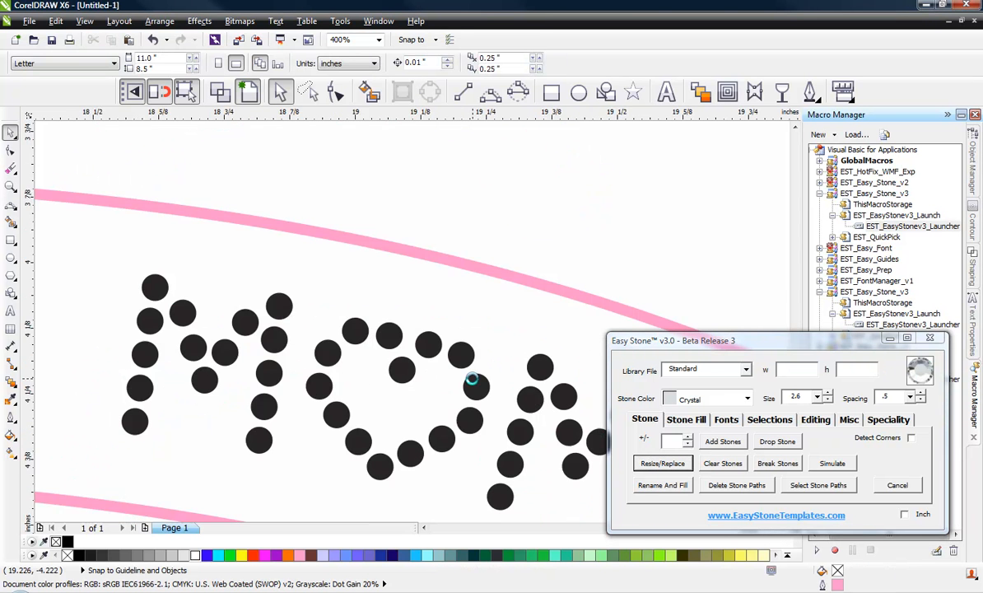
{"action": "scroll", "coordinate": [472, 379], "scroll_direction": "up", "scroll_amount": 2}
{"action": "scroll", "coordinate": [429, 308], "scroll_direction": "down", "scroll_amount": 3}
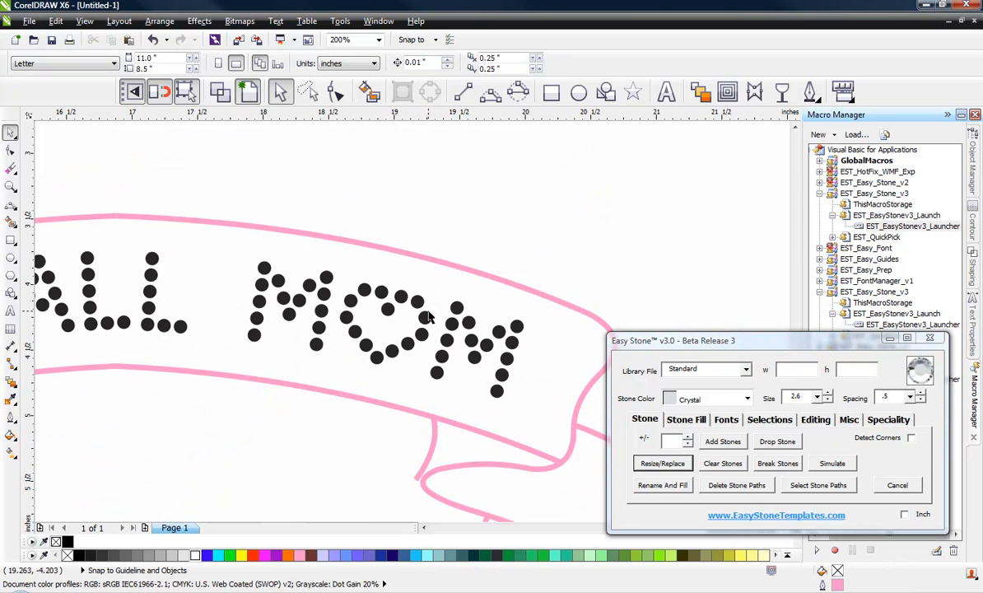
{"action": "left_click", "coordinate": [467, 322]}
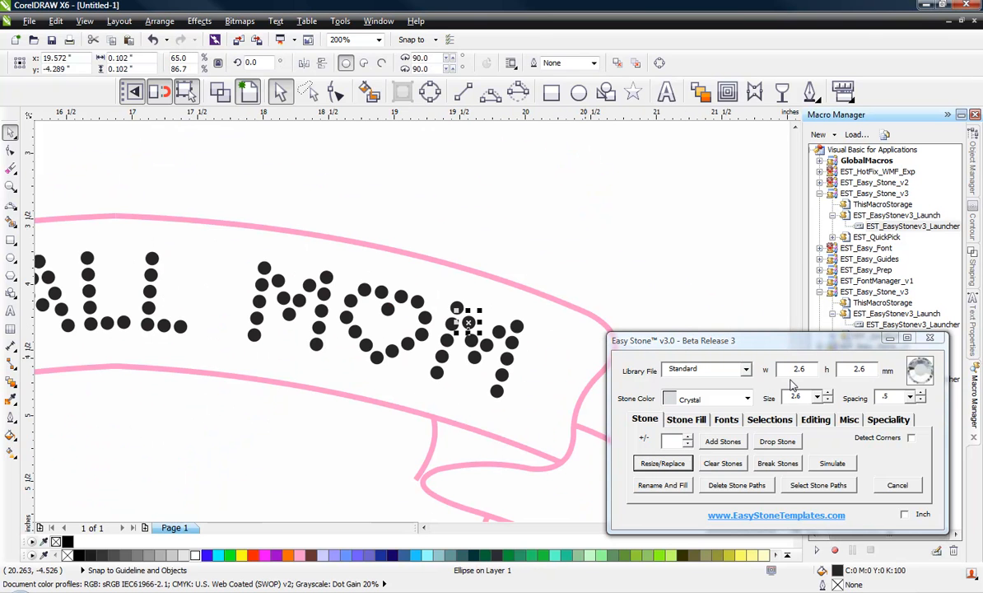
{"action": "left_click", "coordinate": [584, 298]}
Step: Marquee-select the whole BASEBALL MOM banner together with its lettering
{"action": "scroll", "coordinate": [584, 298], "scroll_direction": "down", "scroll_amount": 1}
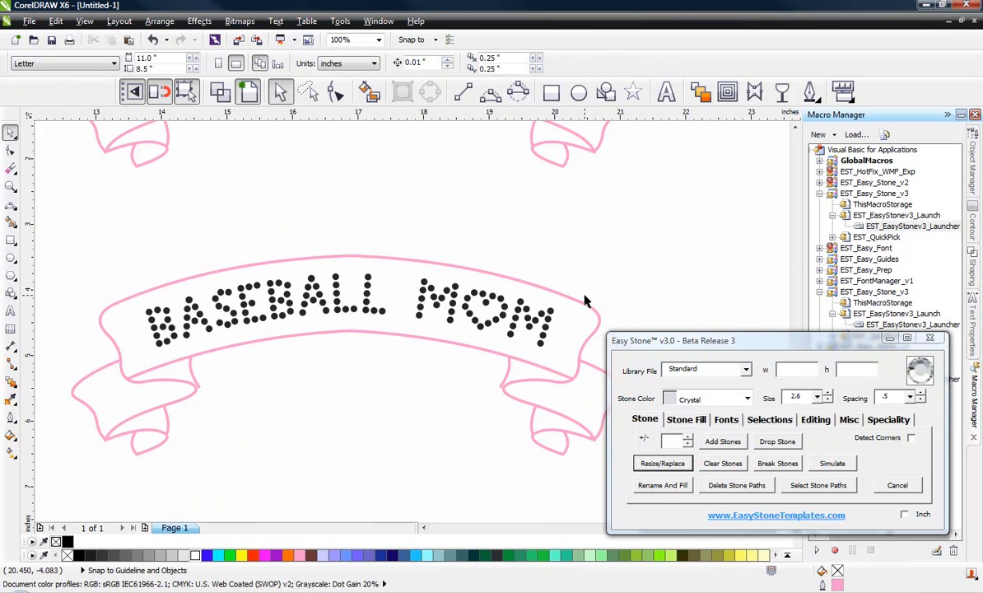
{"action": "scroll", "coordinate": [412, 362], "scroll_direction": "down", "scroll_amount": 1}
{"action": "scroll", "coordinate": [342, 347], "scroll_direction": "down", "scroll_amount": 1}
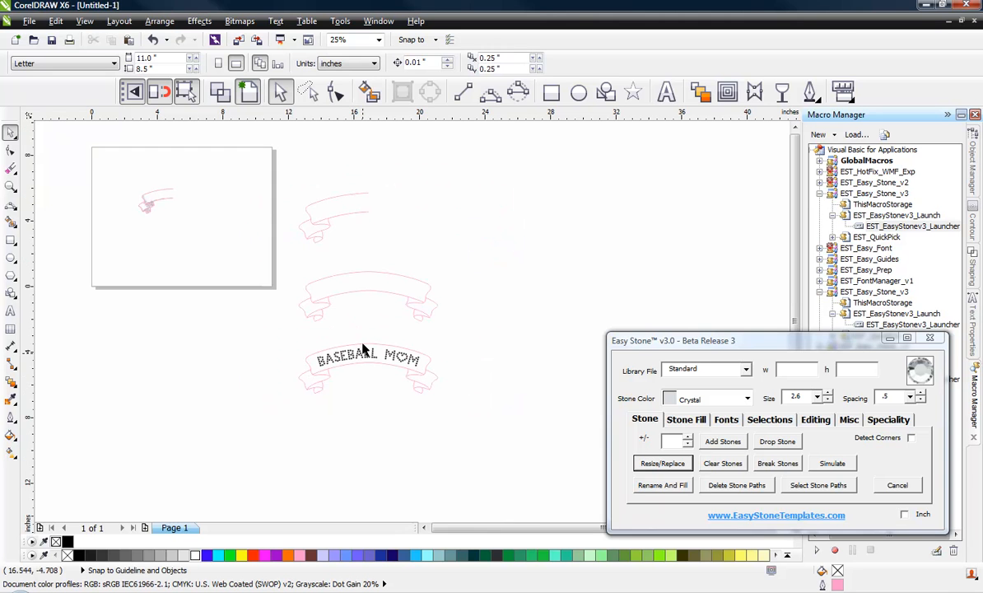
{"action": "scroll", "coordinate": [366, 349], "scroll_direction": "up", "scroll_amount": 1}
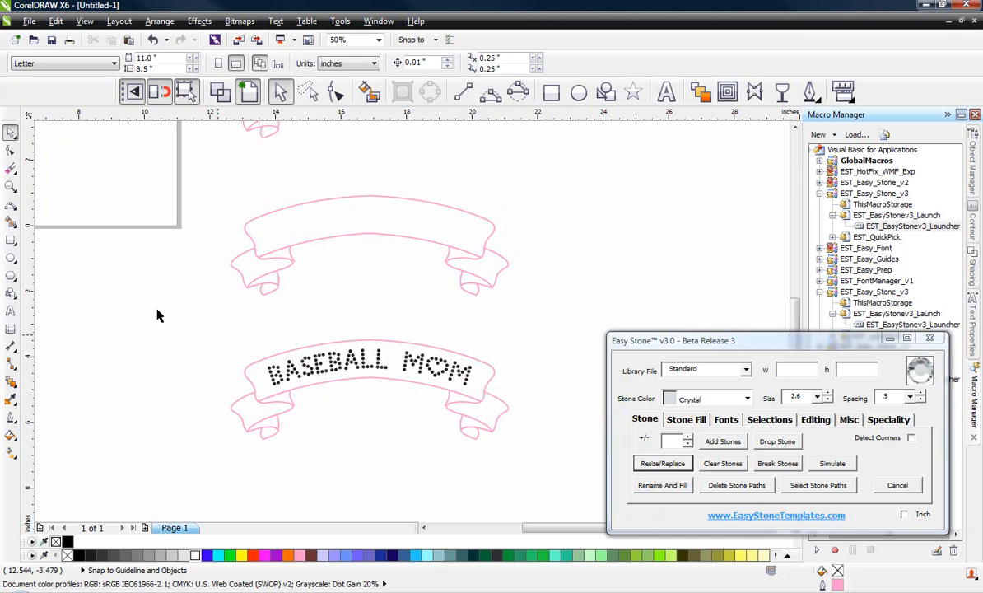
{"action": "left_click_drag", "start_coordinate": [200, 319], "coordinate": [535, 471]}
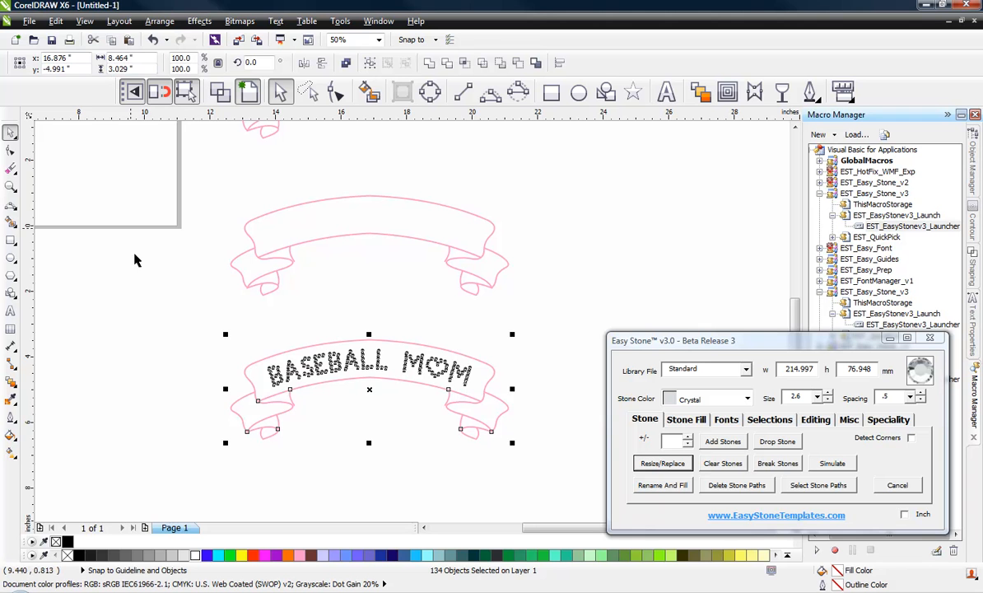
Step: Change Easy Stone's stone size from 2.6 to 3.4 and zoom onto the upper banner end
{"action": "left_click", "coordinate": [168, 332]}
{"action": "scroll", "coordinate": [307, 400], "scroll_direction": "up", "scroll_amount": 2}
{"action": "scroll", "coordinate": [307, 399], "scroll_direction": "down", "scroll_amount": 2}
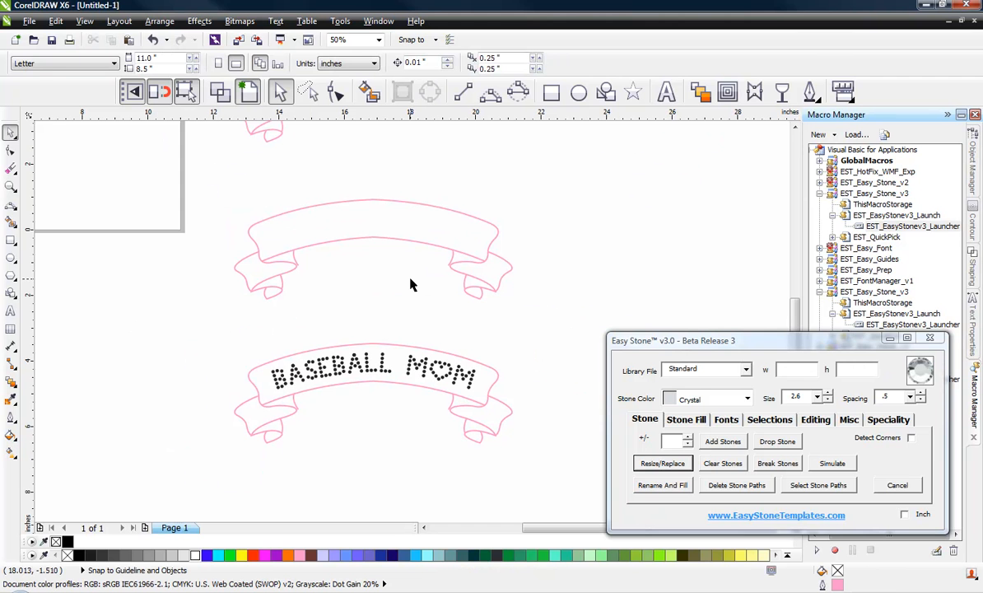
{"action": "left_click", "coordinate": [817, 400]}
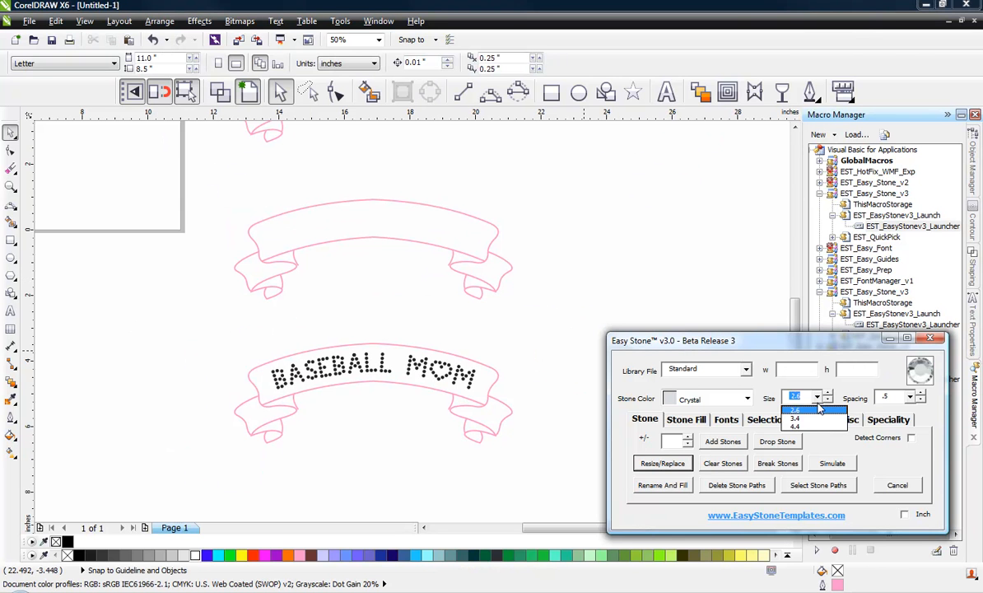
{"action": "left_click", "coordinate": [808, 422]}
{"action": "left_click", "coordinate": [637, 285]}
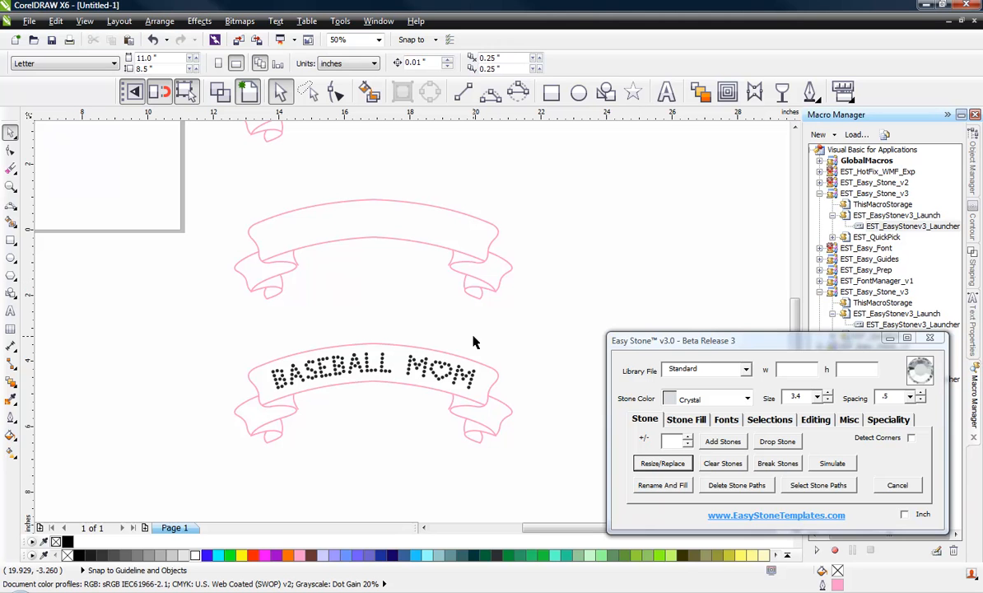
{"action": "scroll", "coordinate": [474, 343], "scroll_direction": "down", "scroll_amount": 2}
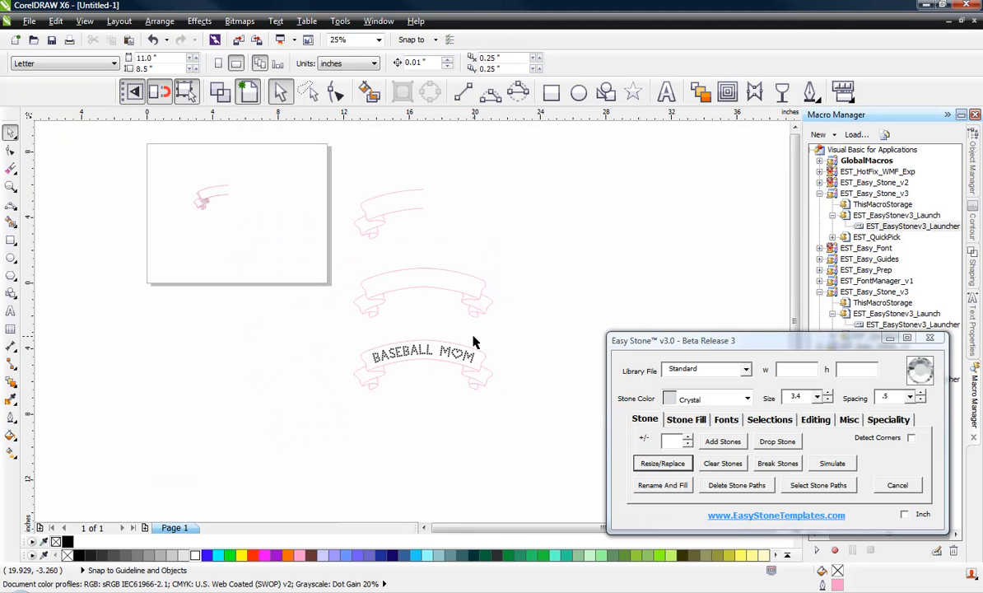
{"action": "scroll", "coordinate": [401, 194], "scroll_direction": "up", "scroll_amount": 2}
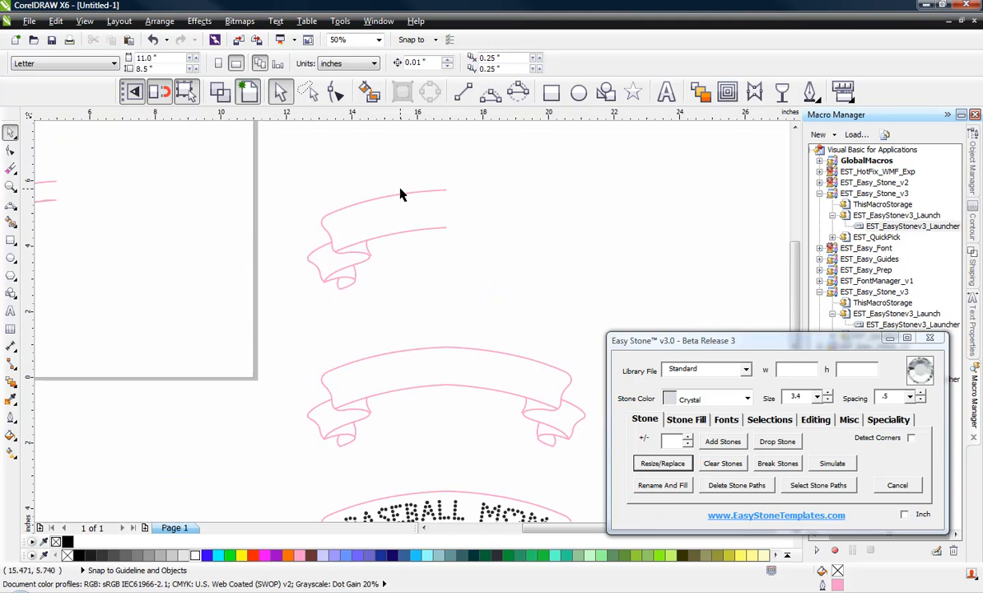
{"action": "scroll", "coordinate": [401, 194], "scroll_direction": "up", "scroll_amount": 1}
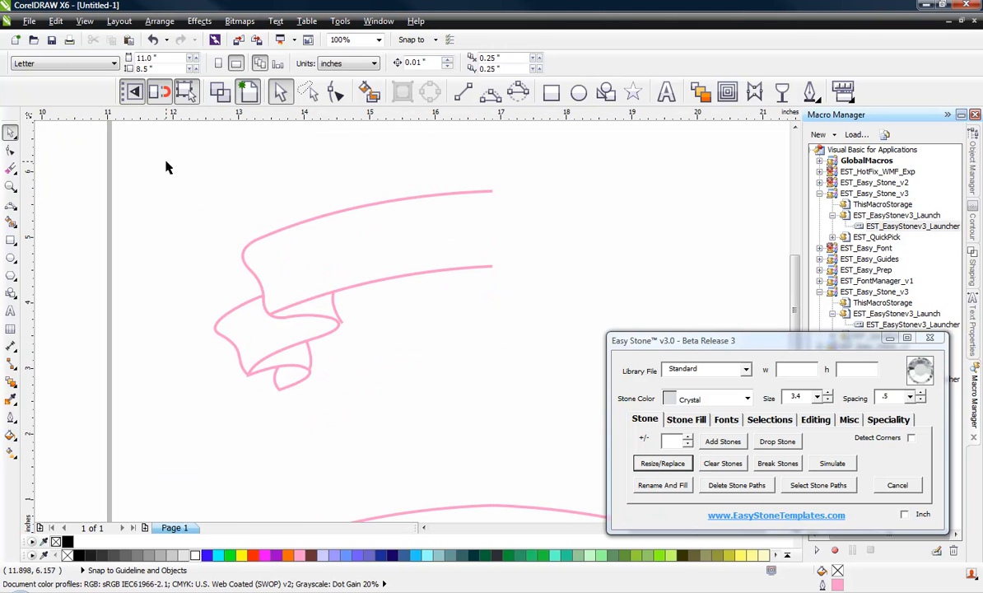
Step: Duplicate the upper banner end to the right and add 3.4 crystal stones along the copy's outline
{"action": "left_click_drag", "start_coordinate": [167, 162], "coordinate": [541, 439]}
{"action": "scroll", "coordinate": [173, 198], "scroll_direction": "down", "scroll_amount": 1}
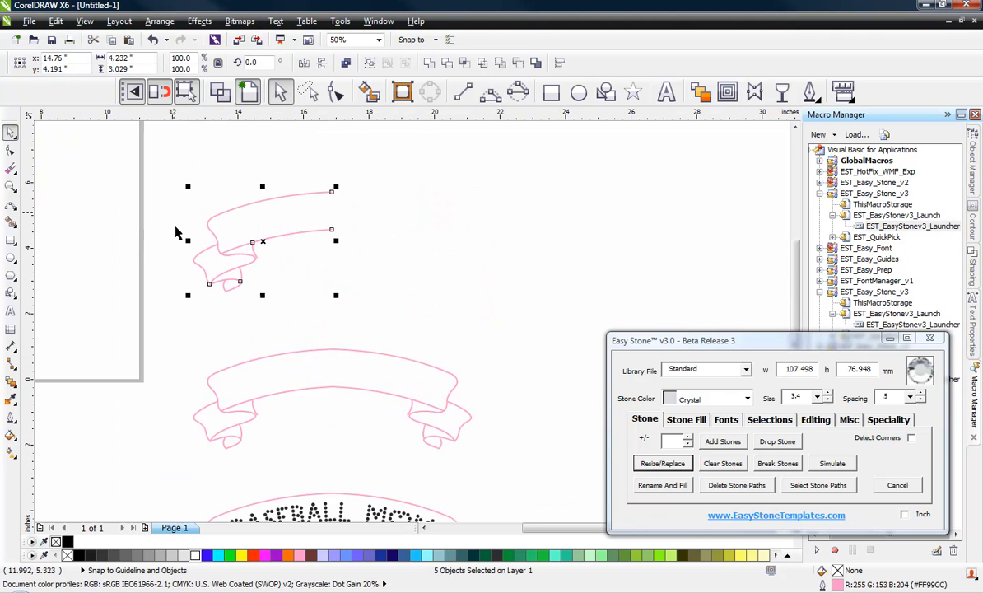
{"action": "left_click_drag", "start_coordinate": [267, 243], "coordinate": [622, 255]}
{"action": "scroll", "coordinate": [462, 259], "scroll_direction": "down", "scroll_amount": 1}
{"action": "scroll", "coordinate": [567, 246], "scroll_direction": "up", "scroll_amount": 1}
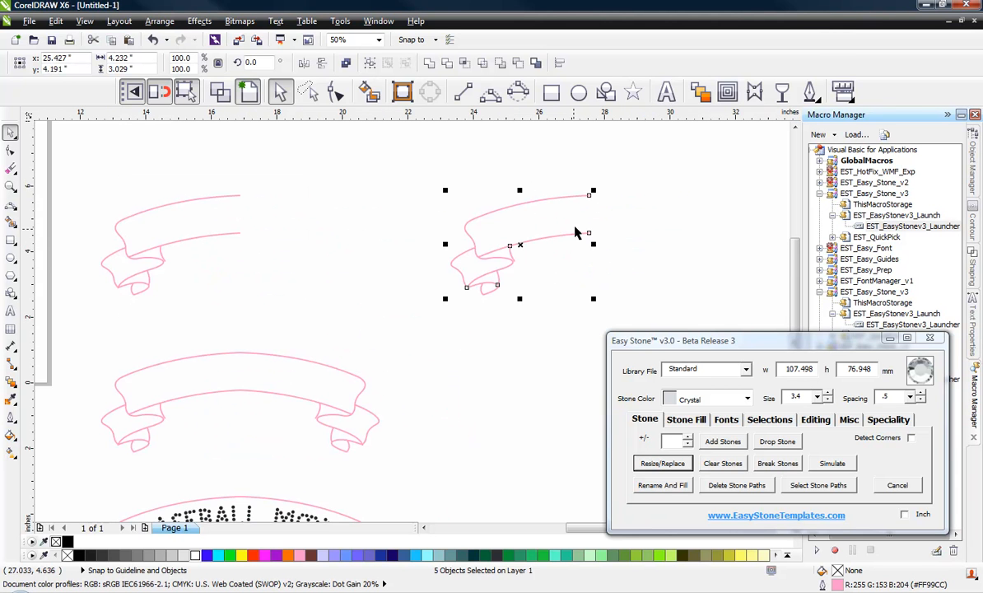
{"action": "left_click", "coordinate": [722, 443]}
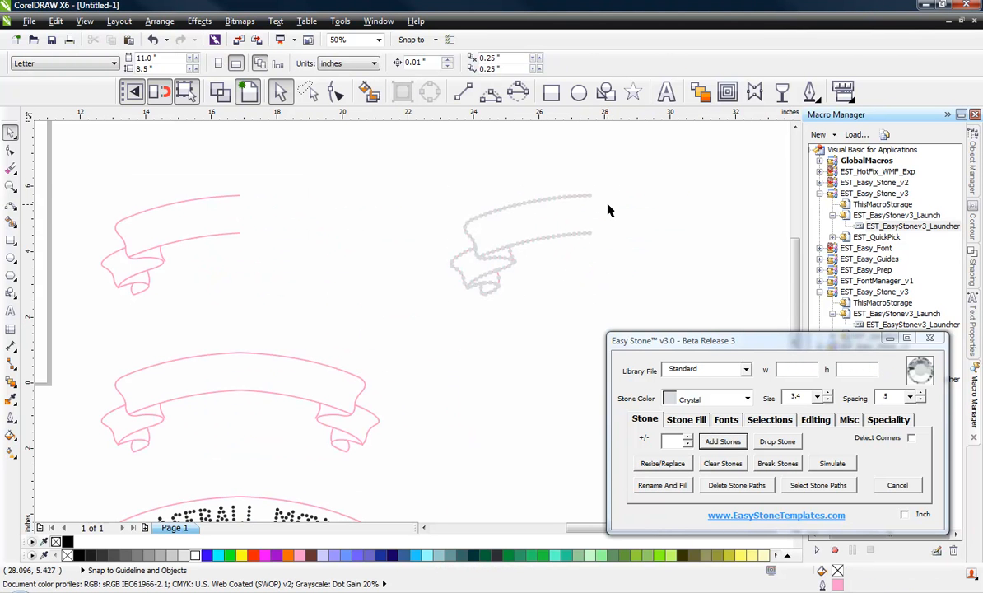
{"action": "scroll", "coordinate": [618, 211], "scroll_direction": "up", "scroll_amount": 2}
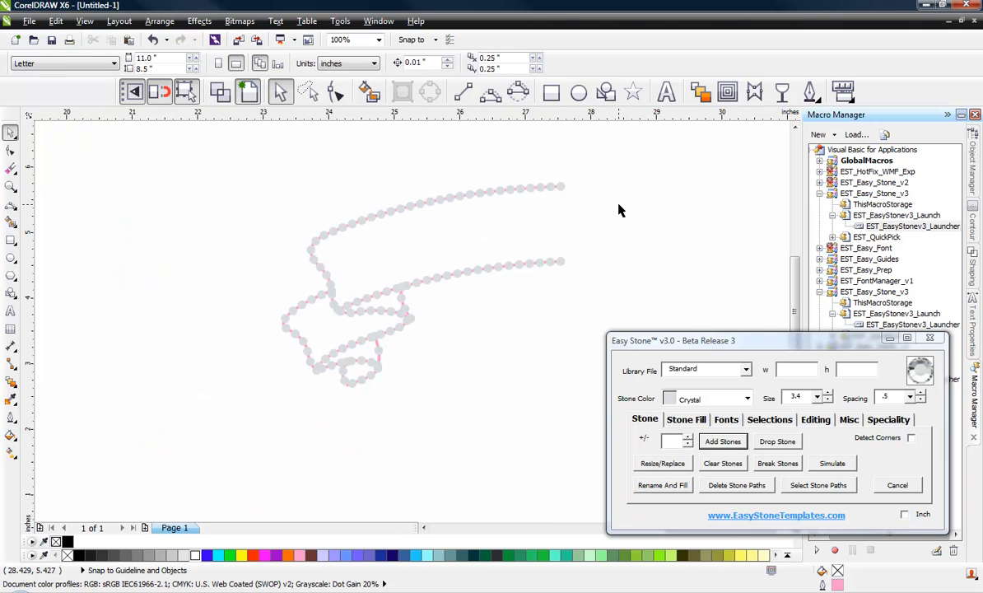
{"action": "left_click_drag", "start_coordinate": [624, 165], "coordinate": [213, 422]}
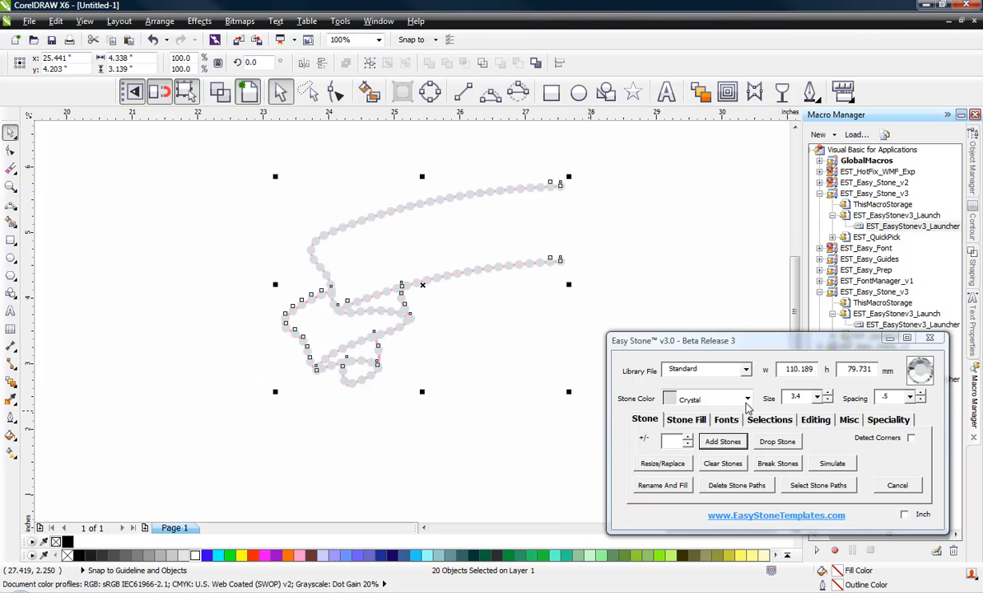
Step: Refill the copied banner end's outline paths with Capri Blue 3.4 stones and select them
{"action": "left_click", "coordinate": [704, 399]}
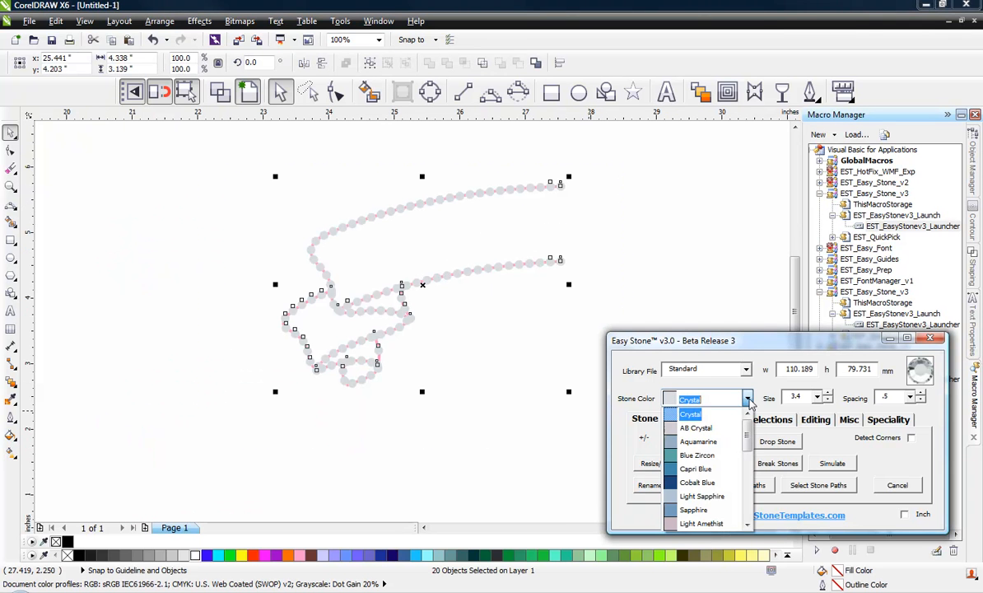
{"action": "left_click", "coordinate": [705, 469]}
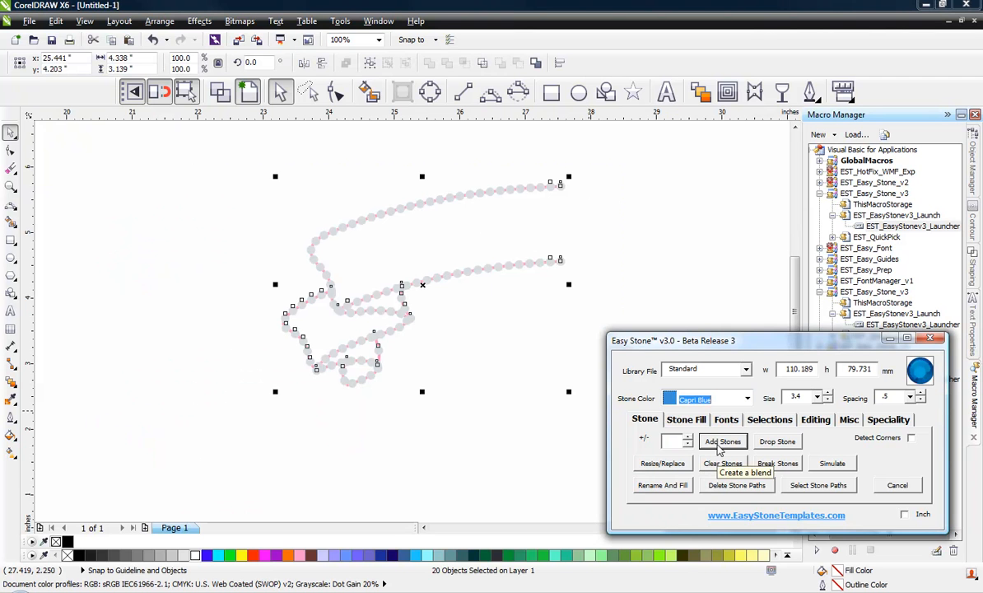
{"action": "left_click", "coordinate": [720, 442]}
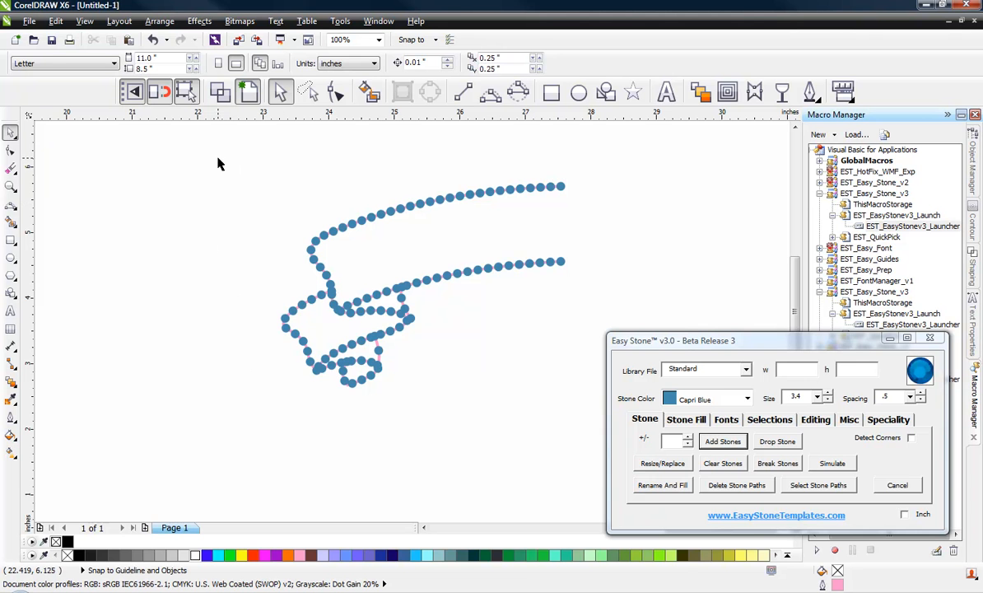
{"action": "left_click_drag", "start_coordinate": [208, 154], "coordinate": [598, 405]}
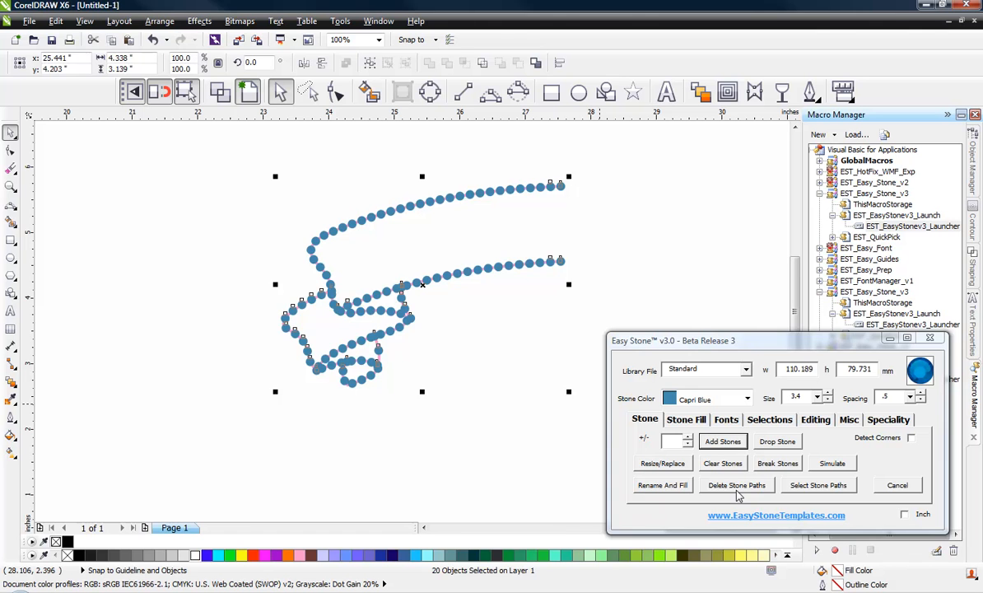
Step: Remove the guide paths, keeping only the Capri Blue stones, and inspect the overlapping stones
{"action": "left_click", "coordinate": [737, 487]}
{"action": "scroll", "coordinate": [397, 286], "scroll_direction": "up", "scroll_amount": 4}
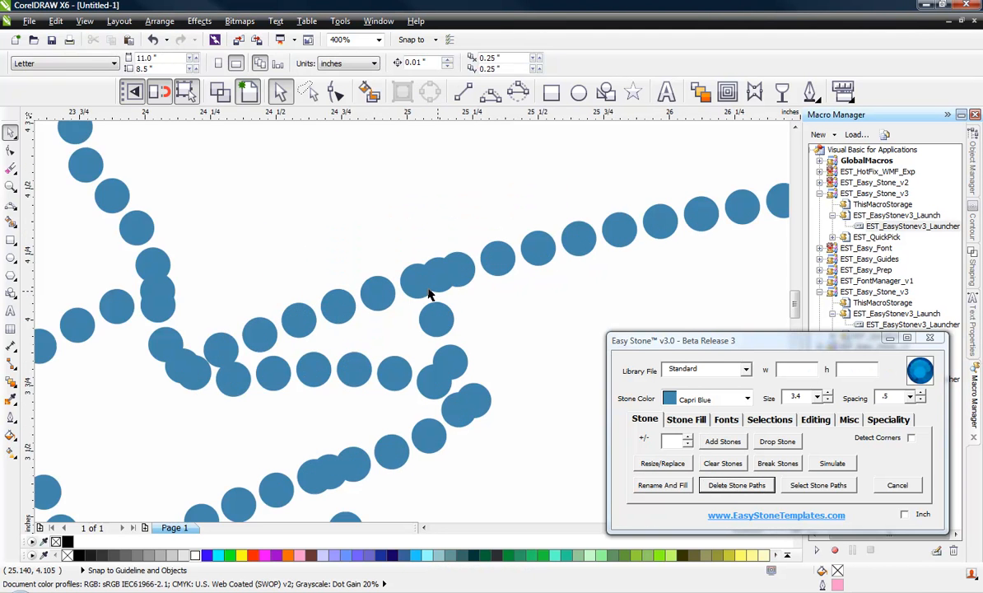
{"action": "scroll", "coordinate": [429, 294], "scroll_direction": "up", "scroll_amount": 2}
{"action": "left_click", "coordinate": [445, 282]}
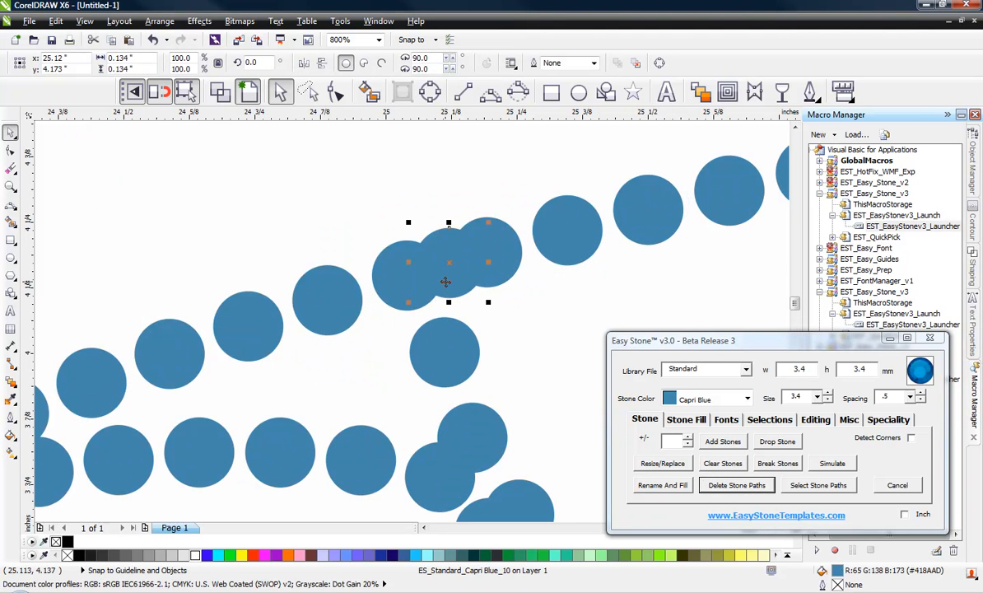
{"action": "left_click", "coordinate": [329, 180]}
{"action": "scroll", "coordinate": [429, 231], "scroll_direction": "down", "scroll_amount": 2}
{"action": "scroll", "coordinate": [227, 249], "scroll_direction": "down", "scroll_amount": 2}
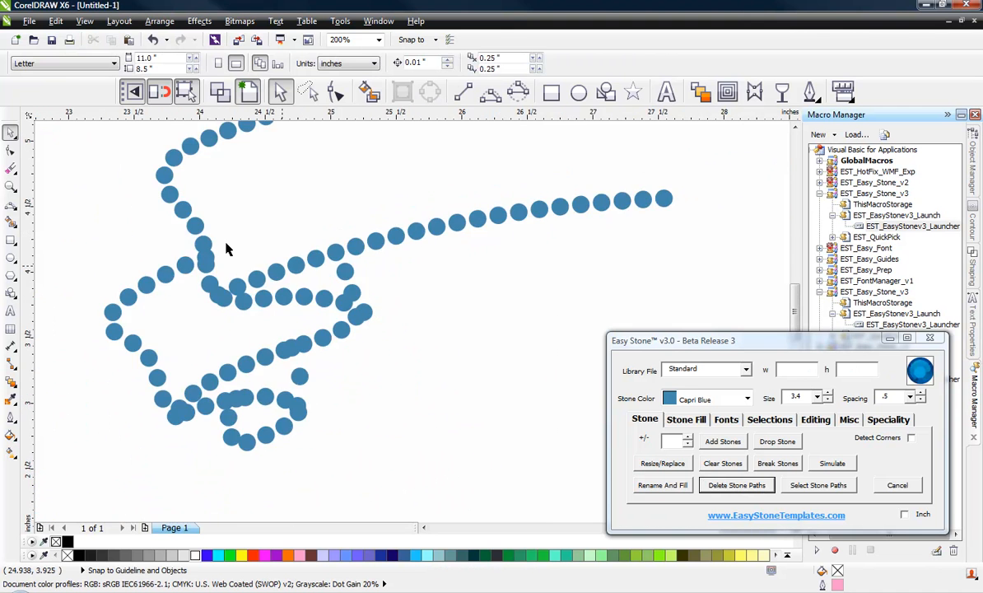
{"action": "scroll", "coordinate": [220, 288], "scroll_direction": "up", "scroll_amount": 2}
{"action": "scroll", "coordinate": [216, 292], "scroll_direction": "up", "scroll_amount": 2}
{"action": "left_click", "coordinate": [222, 288]}
{"action": "left_click", "coordinate": [274, 202]}
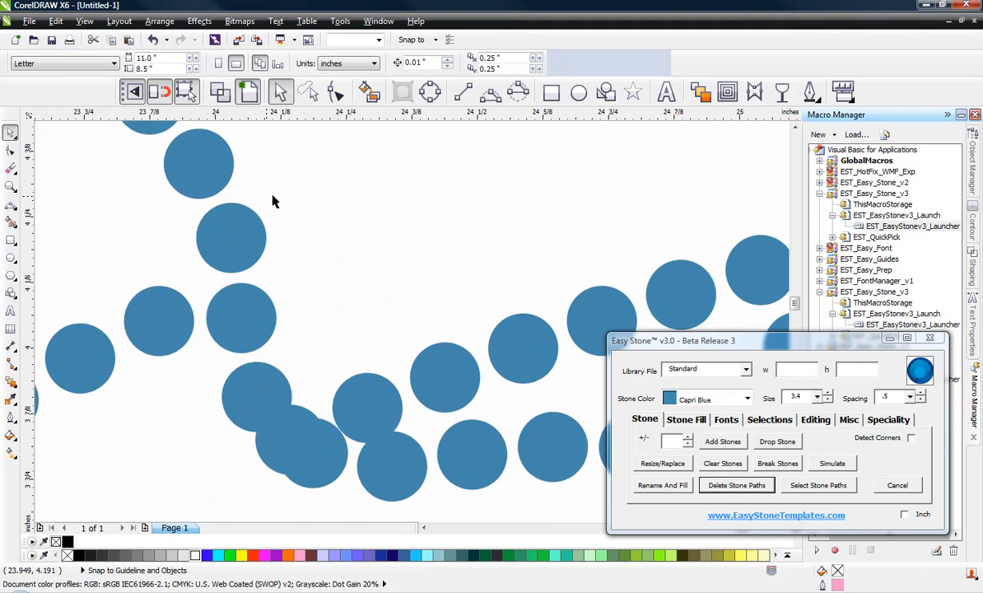
{"action": "scroll", "coordinate": [280, 247], "scroll_direction": "down", "scroll_amount": 2}
{"action": "scroll", "coordinate": [284, 325], "scroll_direction": "up", "scroll_amount": 2}
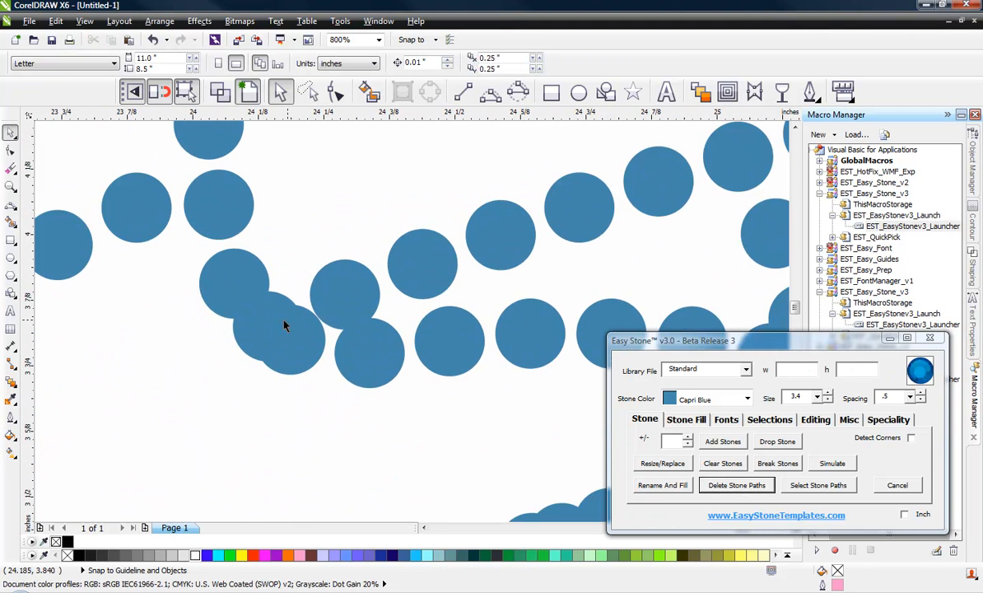
Step: Move a doubled-up stone up off its neighbour and nudge a crowded stone down-left
{"action": "left_click", "coordinate": [341, 290]}
{"action": "scroll", "coordinate": [345, 290], "scroll_direction": "up", "scroll_amount": 4}
{"action": "left_click_drag", "start_coordinate": [350, 285], "coordinate": [348, 174]}
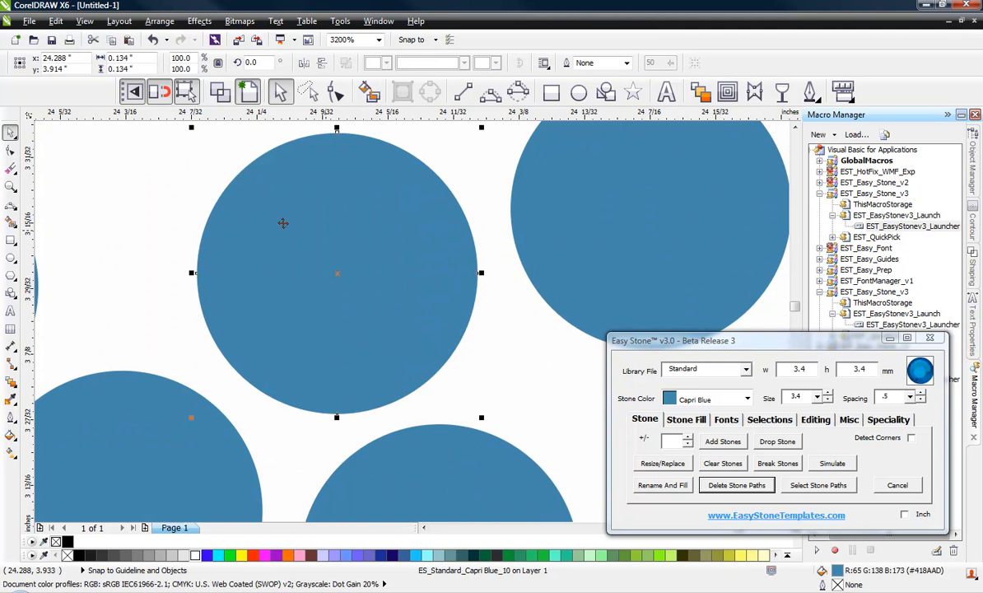
{"action": "scroll", "coordinate": [252, 208], "scroll_direction": "down", "scroll_amount": 2}
{"action": "scroll", "coordinate": [204, 318], "scroll_direction": "down", "scroll_amount": 1}
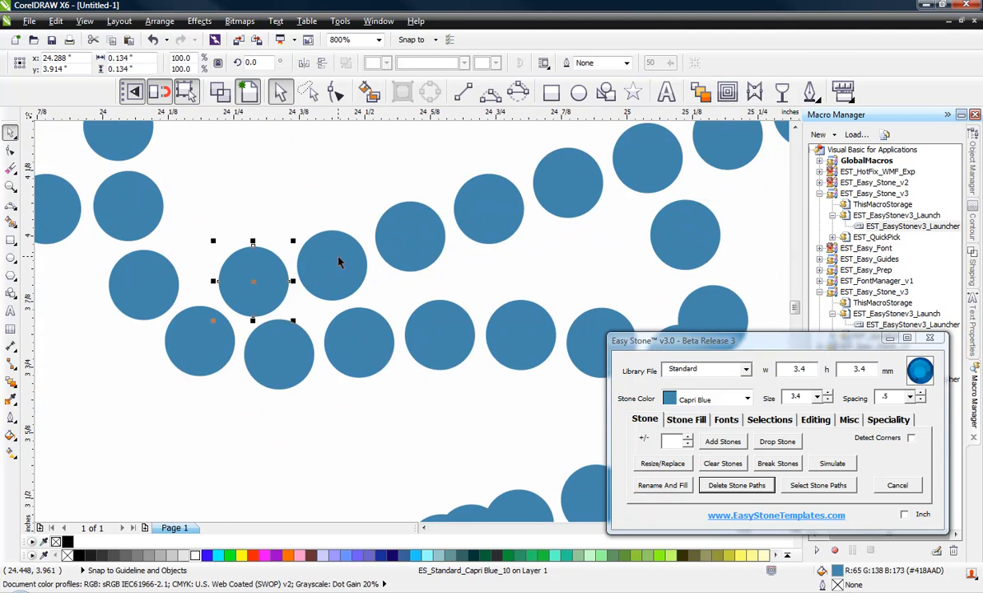
{"action": "scroll", "coordinate": [337, 256], "scroll_direction": "up", "scroll_amount": 1}
{"action": "scroll", "coordinate": [236, 236], "scroll_direction": "down", "scroll_amount": 2}
{"action": "left_click", "coordinate": [505, 258]}
{"action": "scroll", "coordinate": [455, 297], "scroll_direction": "up", "scroll_amount": 1}
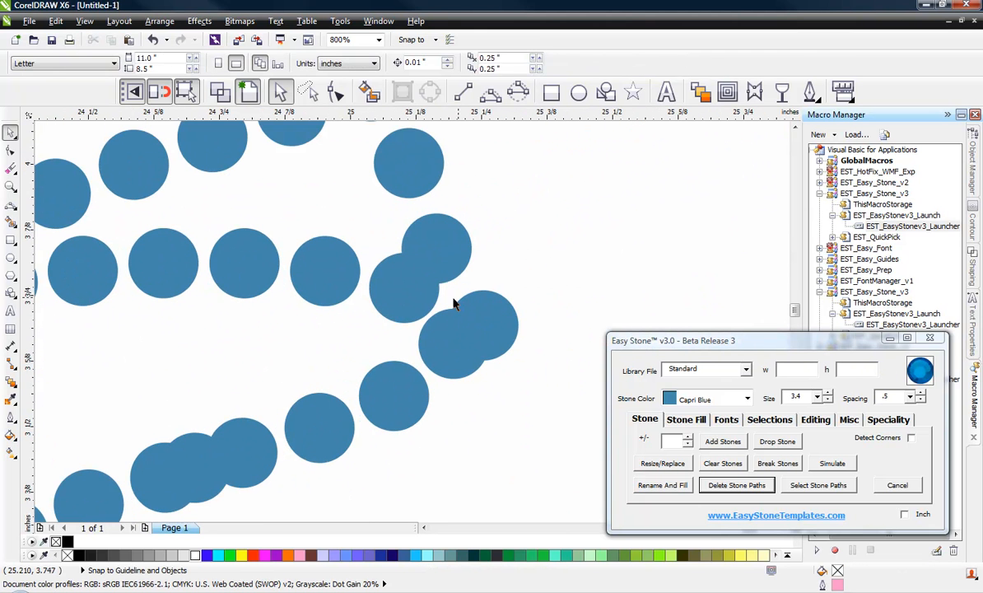
{"action": "left_click_drag", "start_coordinate": [390, 300], "coordinate": [386, 315]}
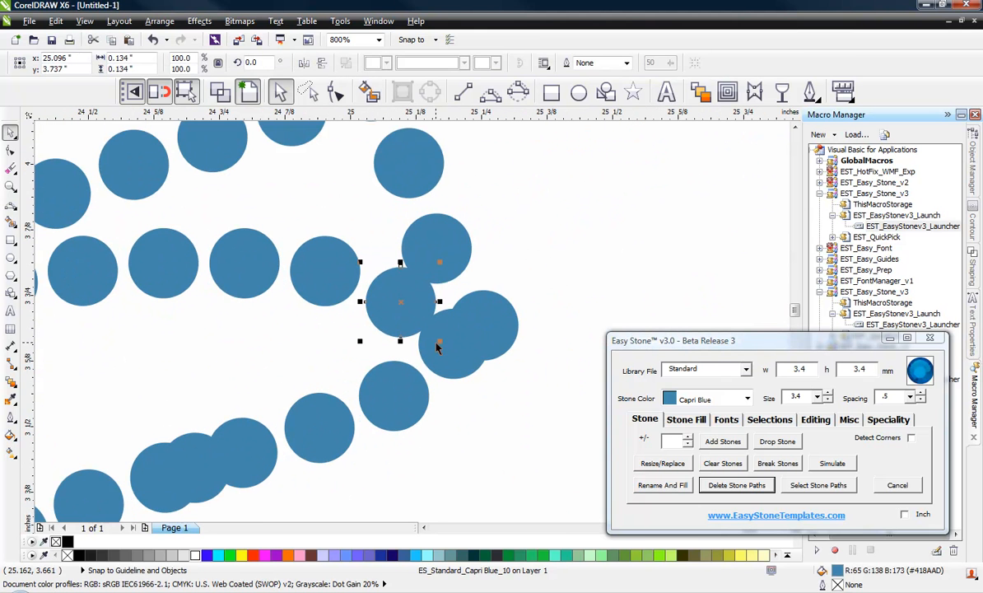
Step: Delete four overlapping stones and nudge one stone down to even the spacing
{"action": "left_click", "coordinate": [438, 345]}
{"action": "key", "text": "Delete"}
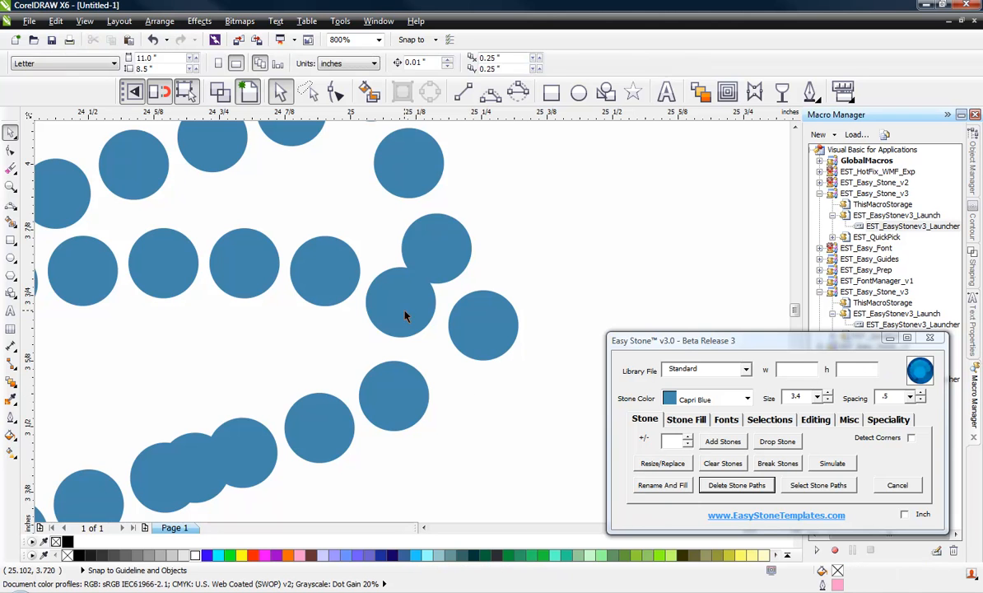
{"action": "left_click_drag", "start_coordinate": [405, 315], "coordinate": [397, 324]}
{"action": "scroll", "coordinate": [396, 288], "scroll_direction": "down", "scroll_amount": 1}
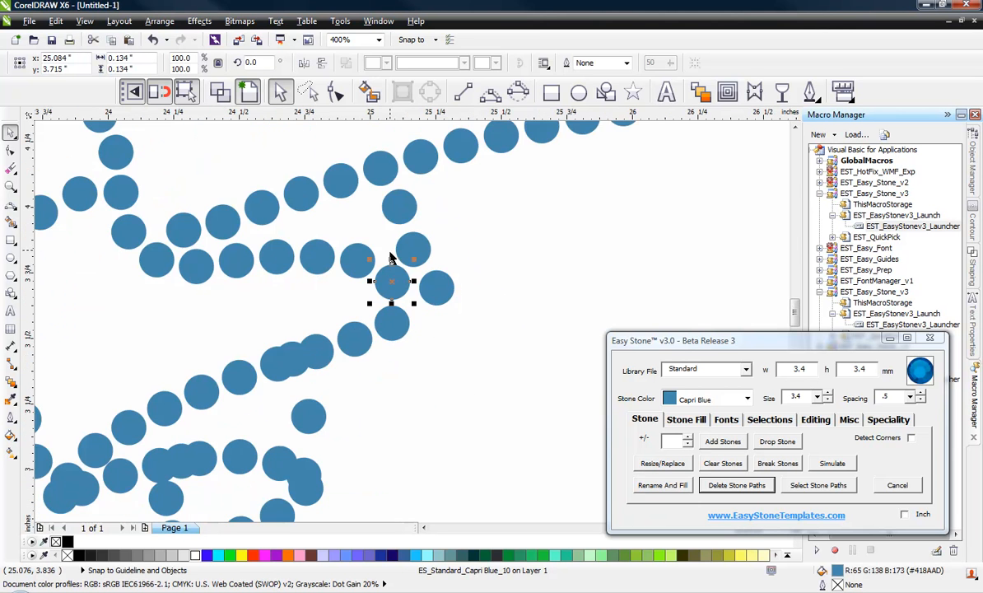
{"action": "scroll", "coordinate": [306, 359], "scroll_direction": "up", "scroll_amount": 1}
{"action": "left_click", "coordinate": [296, 361]}
{"action": "key", "text": "Delete"}
{"action": "scroll", "coordinate": [397, 238], "scroll_direction": "down", "scroll_amount": 1}
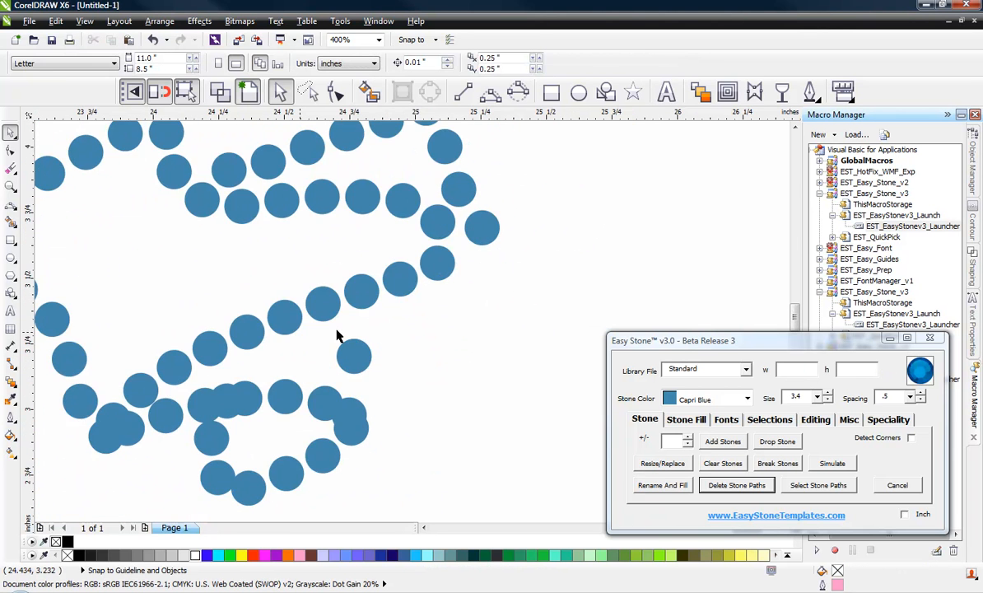
{"action": "scroll", "coordinate": [313, 362], "scroll_direction": "down", "scroll_amount": 2}
{"action": "scroll", "coordinate": [301, 382], "scroll_direction": "up", "scroll_amount": 1}
{"action": "scroll", "coordinate": [282, 301], "scroll_direction": "up", "scroll_amount": 1}
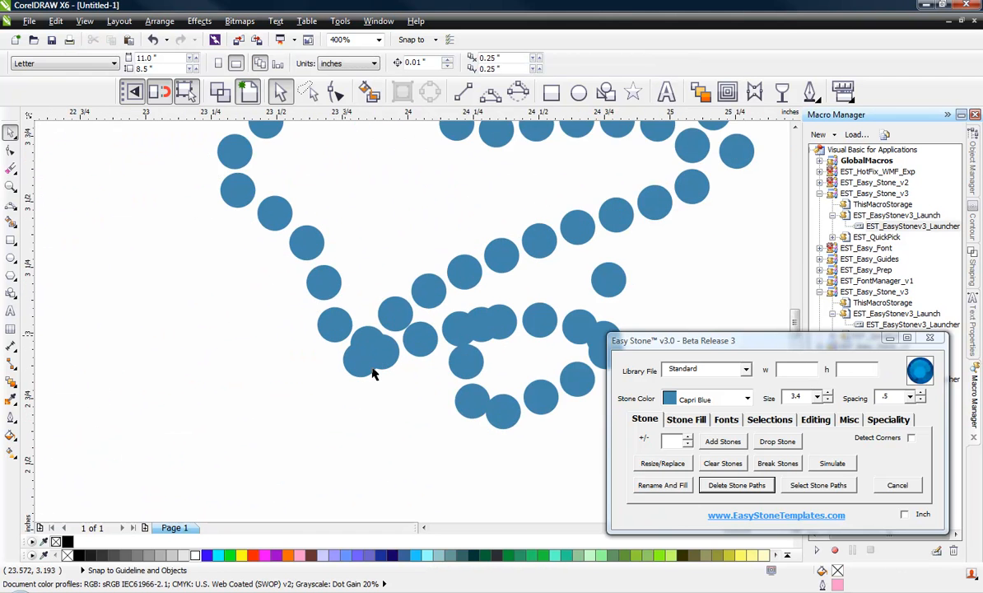
{"action": "scroll", "coordinate": [372, 374], "scroll_direction": "up", "scroll_amount": 1}
{"action": "left_click", "coordinate": [363, 294]}
{"action": "key", "text": "Delete"}
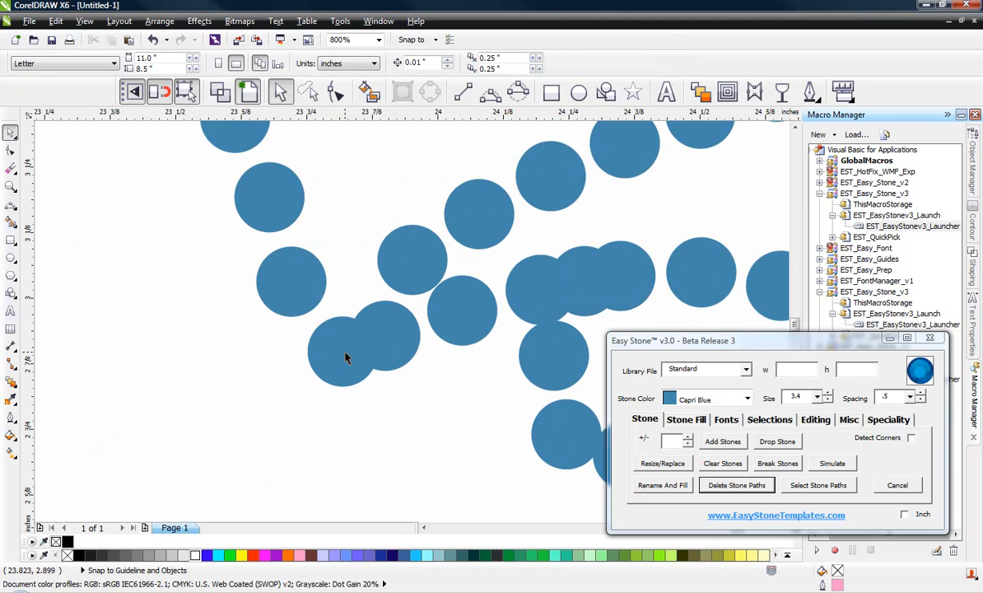
{"action": "left_click", "coordinate": [346, 358]}
{"action": "key", "text": "Delete"}
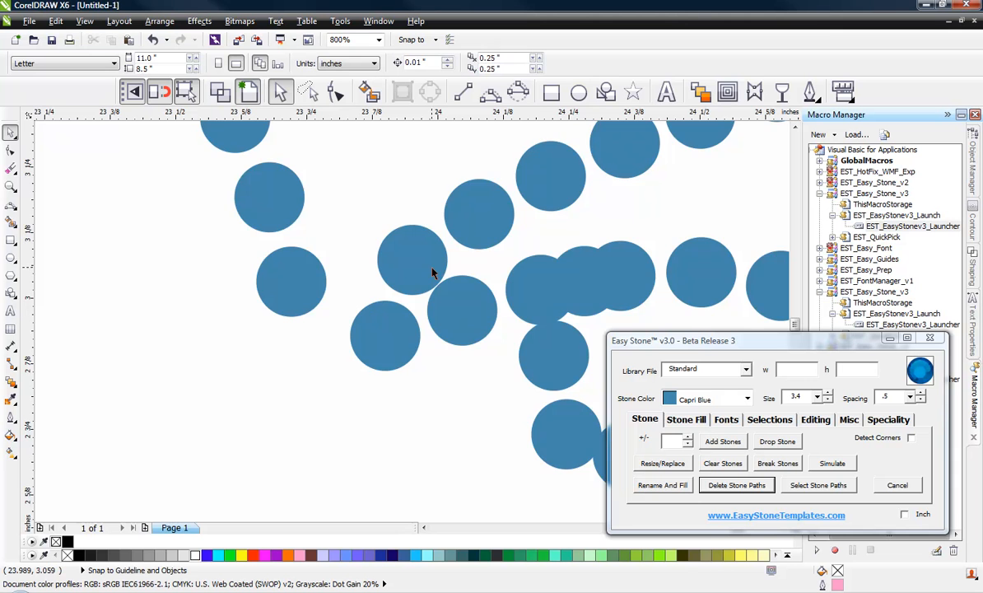
Step: Shift an overlapping stone slightly down and the lower-left stone slightly left
{"action": "scroll", "coordinate": [403, 280], "scroll_direction": "down", "scroll_amount": 2}
{"action": "scroll", "coordinate": [407, 297], "scroll_direction": "up", "scroll_amount": 2}
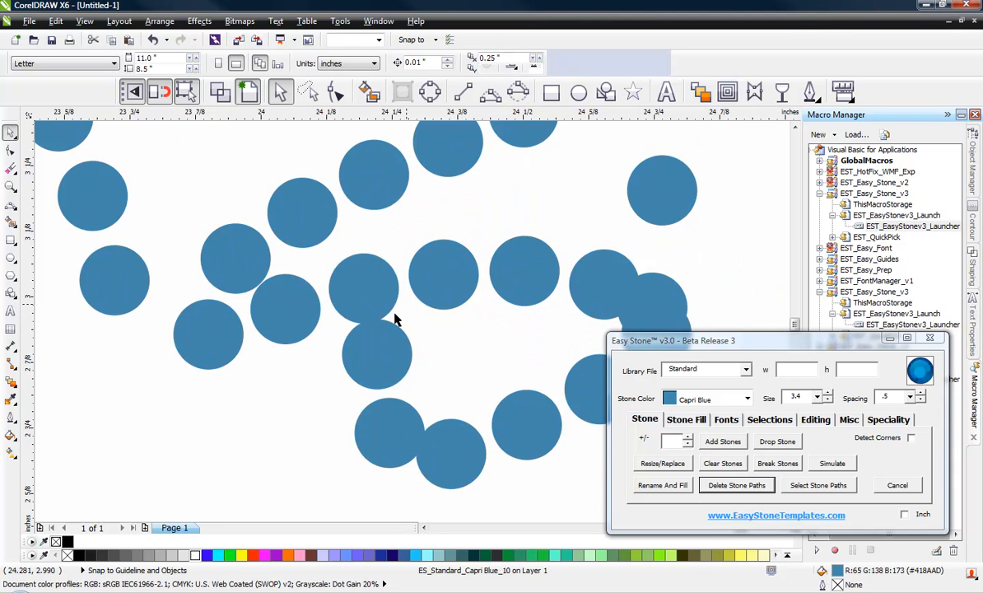
{"action": "scroll", "coordinate": [268, 307], "scroll_direction": "down", "scroll_amount": 2}
{"action": "scroll", "coordinate": [463, 304], "scroll_direction": "up", "scroll_amount": 2}
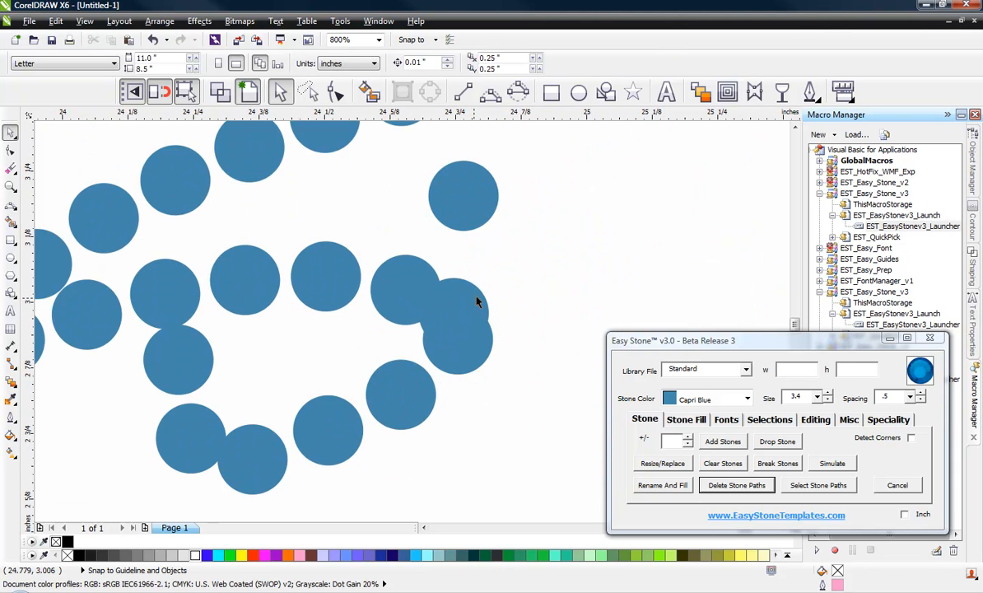
{"action": "left_click_drag", "start_coordinate": [461, 329], "coordinate": [463, 336]}
{"action": "scroll", "coordinate": [462, 336], "scroll_direction": "up", "scroll_amount": 2}
{"action": "scroll", "coordinate": [446, 228], "scroll_direction": "down", "scroll_amount": 2}
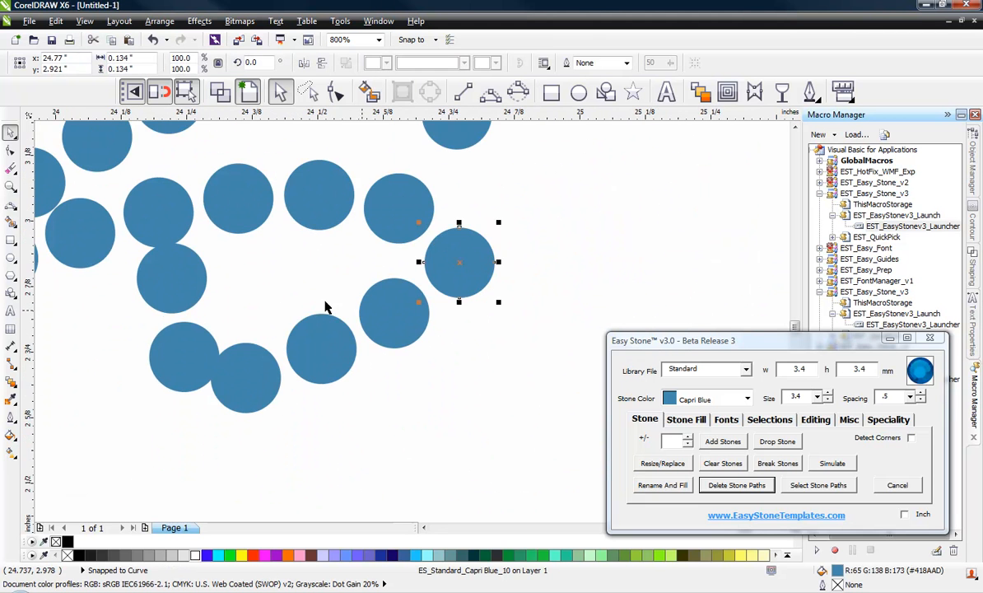
{"action": "left_click", "coordinate": [280, 306]}
{"action": "scroll", "coordinate": [164, 344], "scroll_direction": "up", "scroll_amount": 1}
{"action": "left_click_drag", "start_coordinate": [198, 352], "coordinate": [174, 353]}
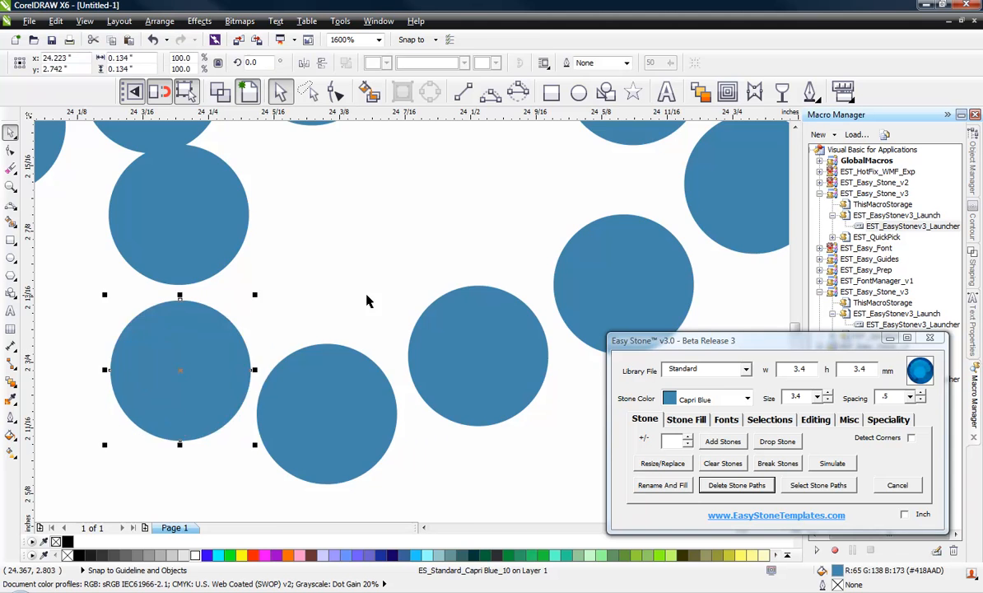
{"action": "scroll", "coordinate": [374, 346], "scroll_direction": "down", "scroll_amount": 2}
{"action": "left_click", "coordinate": [360, 369]}
{"action": "scroll", "coordinate": [330, 296], "scroll_direction": "down", "scroll_amount": 2}
{"action": "scroll", "coordinate": [405, 271], "scroll_direction": "up", "scroll_amount": 1}
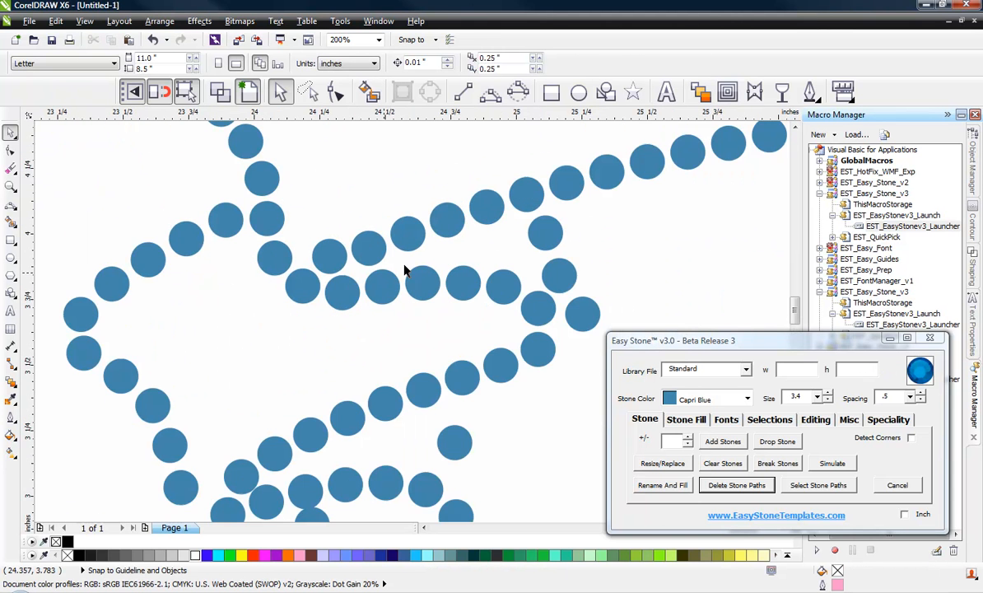
{"action": "scroll", "coordinate": [247, 263], "scroll_direction": "down", "scroll_amount": 1}
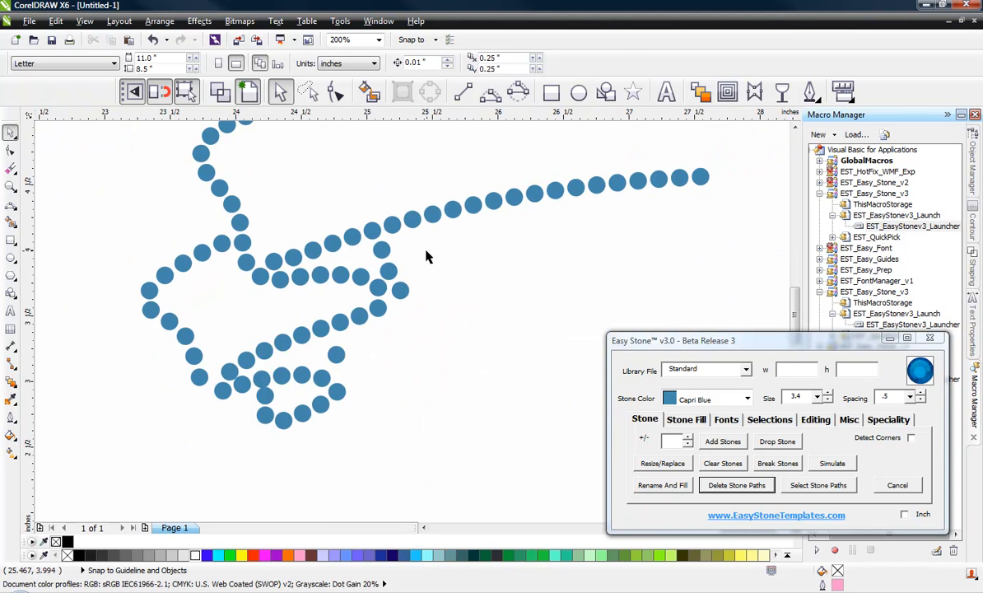
{"action": "scroll", "coordinate": [381, 270], "scroll_direction": "up", "scroll_amount": 1}
Step: Reposition the centre, left-middle and upper stones to even out the gaps along the ribbon
{"action": "left_click", "coordinate": [436, 317]}
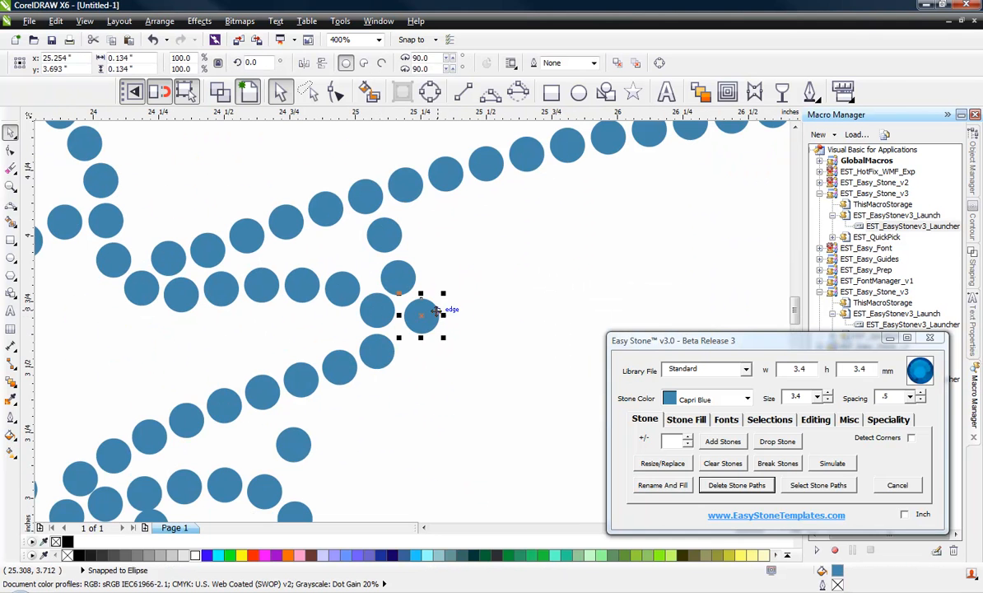
{"action": "left_click", "coordinate": [450, 317]}
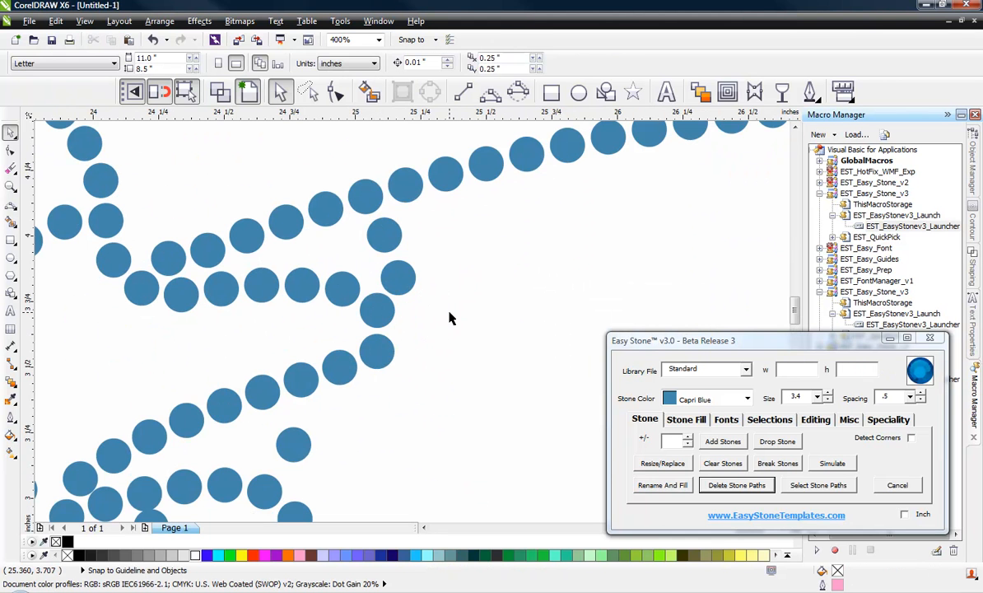
{"action": "scroll", "coordinate": [406, 286], "scroll_direction": "up", "scroll_amount": 1}
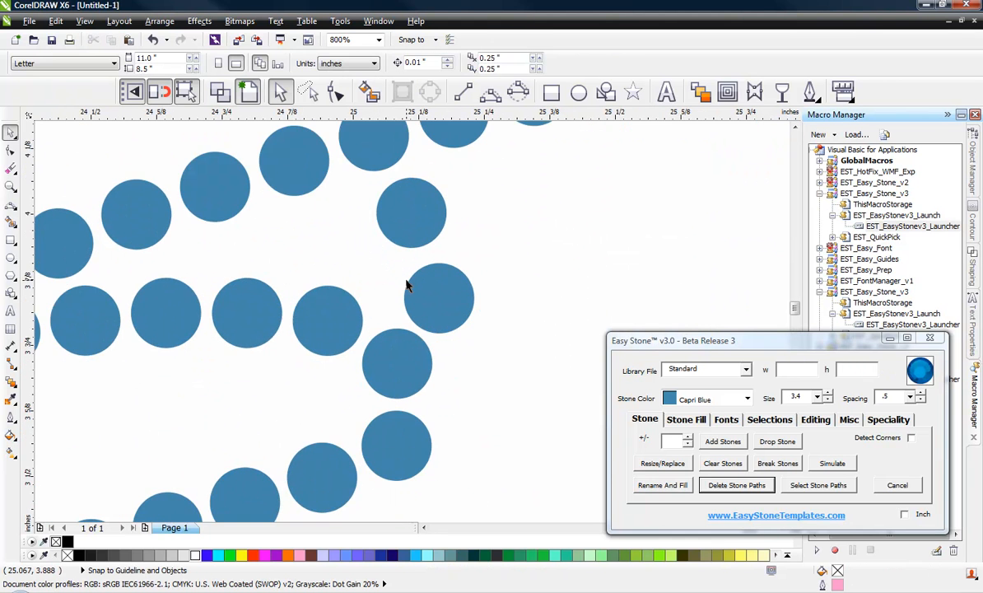
{"action": "left_click", "coordinate": [407, 210]}
{"action": "scroll", "coordinate": [430, 307], "scroll_direction": "up", "scroll_amount": 1}
{"action": "left_click_drag", "start_coordinate": [441, 313], "coordinate": [384, 290]}
{"action": "scroll", "coordinate": [421, 302], "scroll_direction": "down", "scroll_amount": 3}
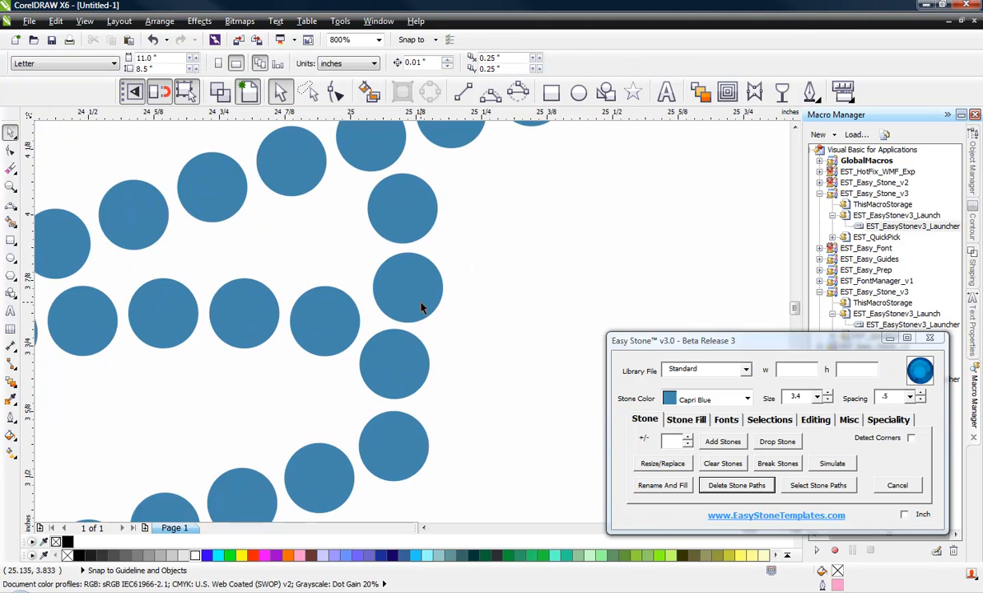
{"action": "scroll", "coordinate": [406, 329], "scroll_direction": "up", "scroll_amount": 3}
{"action": "left_click_drag", "start_coordinate": [407, 354], "coordinate": [424, 357]}
{"action": "left_click_drag", "start_coordinate": [237, 274], "coordinate": [247, 286]}
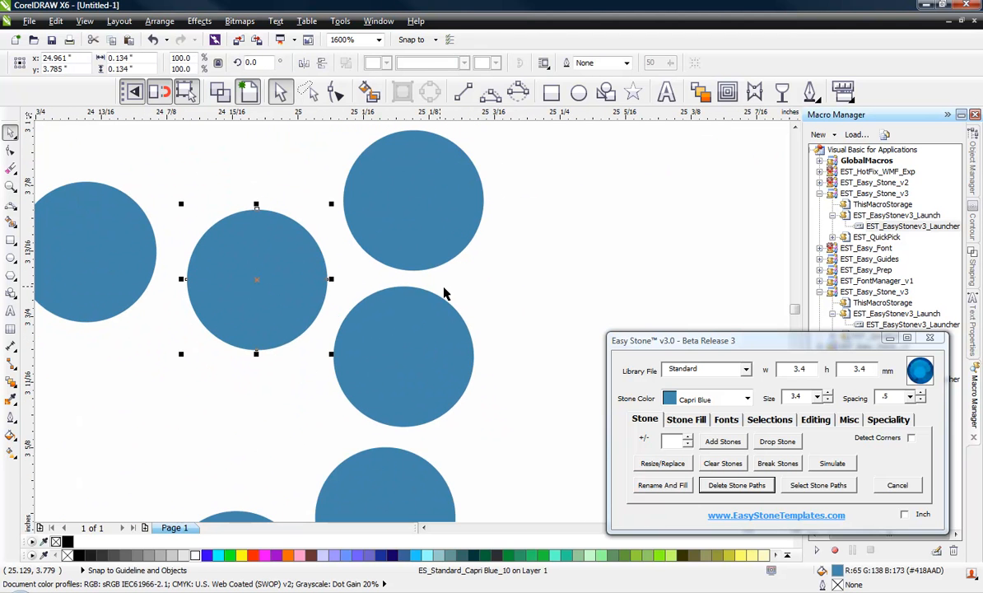
{"action": "scroll", "coordinate": [444, 294], "scroll_direction": "down", "scroll_amount": 3}
{"action": "scroll", "coordinate": [435, 324], "scroll_direction": "up", "scroll_amount": 3}
{"action": "left_click_drag", "start_coordinate": [423, 329], "coordinate": [445, 329]}
{"action": "scroll", "coordinate": [399, 327], "scroll_direction": "down", "scroll_amount": 2}
{"action": "scroll", "coordinate": [412, 247], "scroll_direction": "up", "scroll_amount": 1}
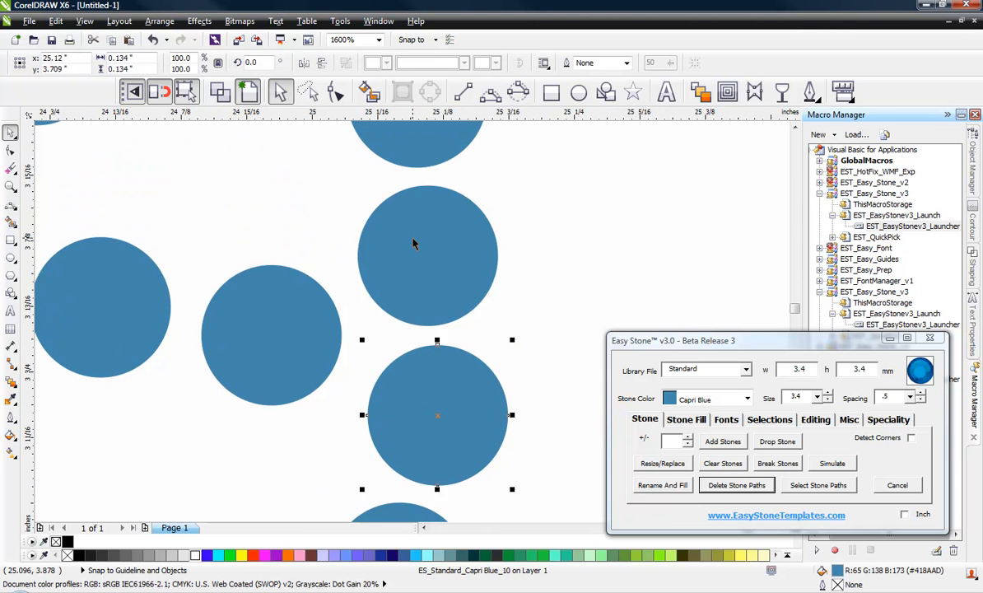
{"action": "left_click_drag", "start_coordinate": [413, 241], "coordinate": [432, 247]}
Step: Nudge the left-middle stone down-right and shift three more stones slightly right
{"action": "left_click", "coordinate": [287, 331]}
{"action": "left_click_drag", "start_coordinate": [288, 331], "coordinate": [301, 341]}
{"action": "scroll", "coordinate": [319, 301], "scroll_direction": "down", "scroll_amount": 4}
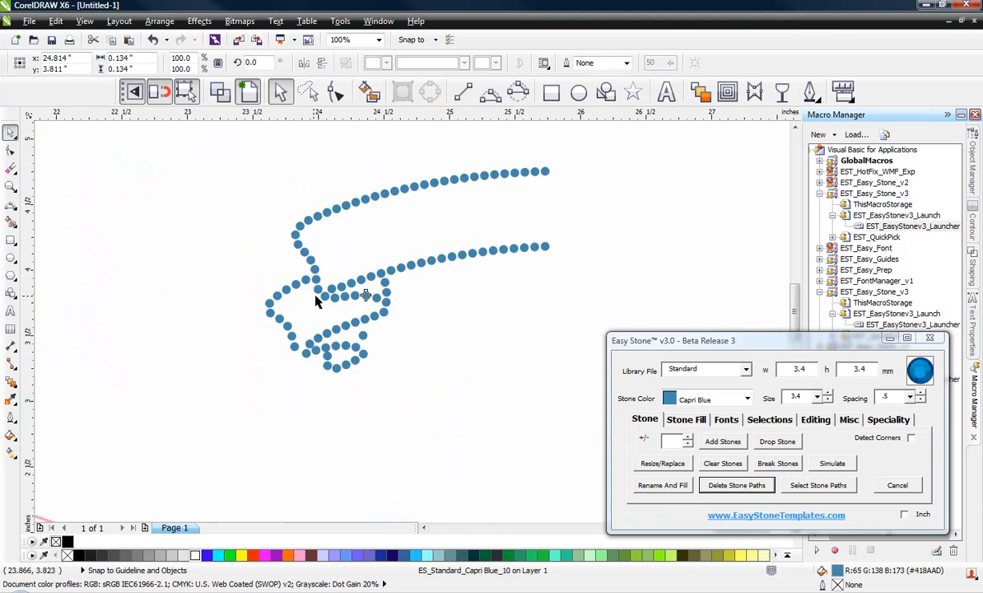
{"action": "scroll", "coordinate": [323, 296], "scroll_direction": "up", "scroll_amount": 3}
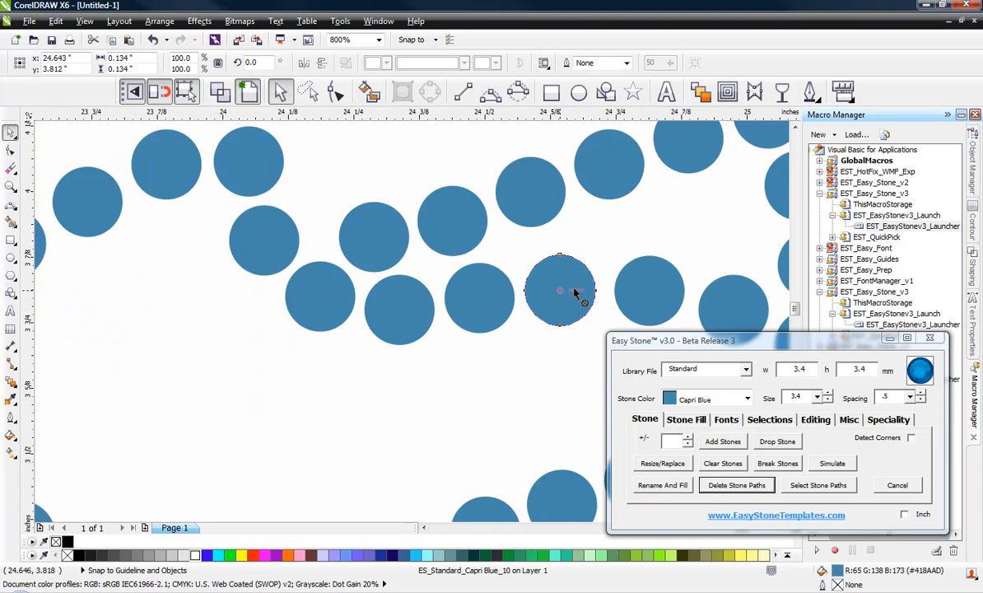
{"action": "left_click", "coordinate": [565, 289]}
{"action": "scroll", "coordinate": [568, 288], "scroll_direction": "up", "scroll_amount": 1}
{"action": "left_click_drag", "start_coordinate": [572, 290], "coordinate": [569, 296]}
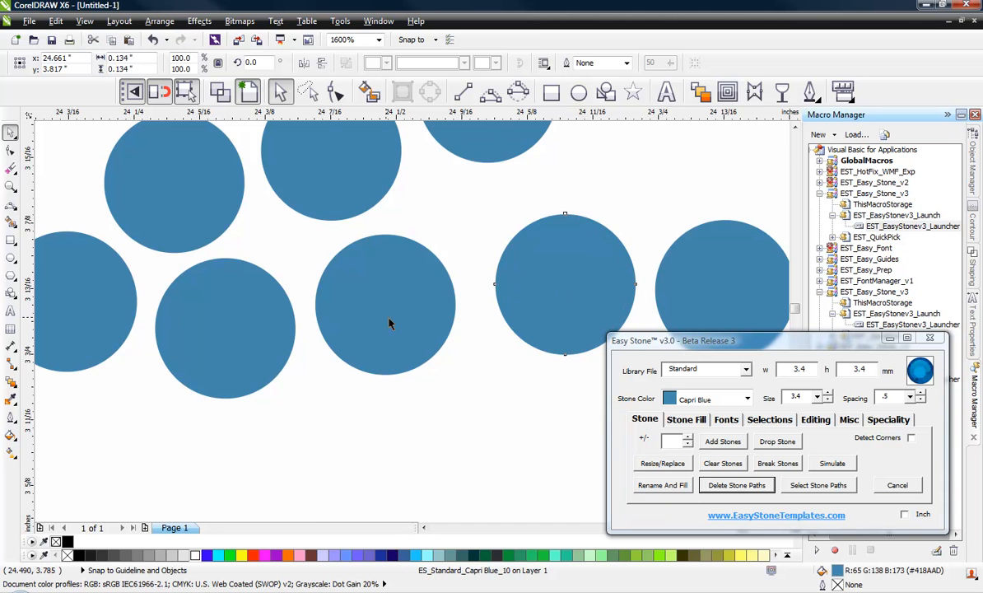
{"action": "left_click_drag", "start_coordinate": [388, 319], "coordinate": [397, 320]}
{"action": "left_click_drag", "start_coordinate": [221, 337], "coordinate": [227, 340]}
{"action": "scroll", "coordinate": [216, 308], "scroll_direction": "down", "scroll_amount": 2}
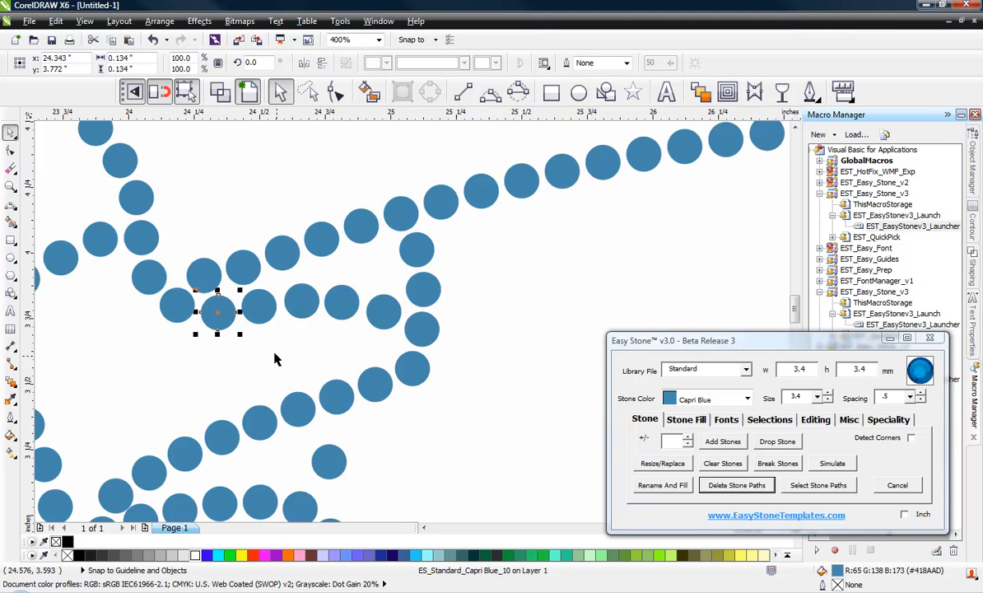
{"action": "left_click", "coordinate": [325, 314]}
{"action": "scroll", "coordinate": [437, 302], "scroll_direction": "down", "scroll_amount": 1}
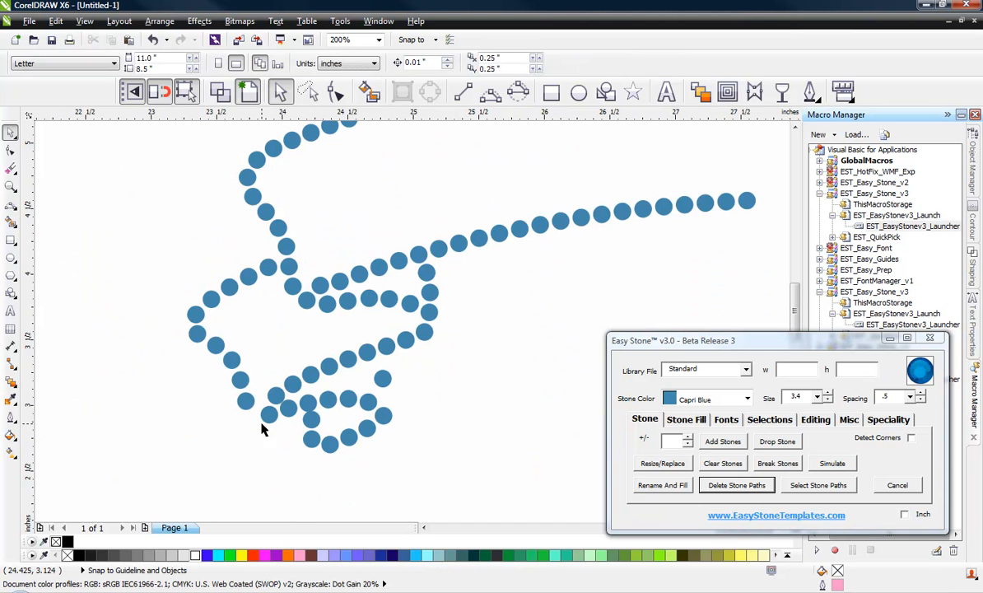
{"action": "scroll", "coordinate": [263, 429], "scroll_direction": "up", "scroll_amount": 1}
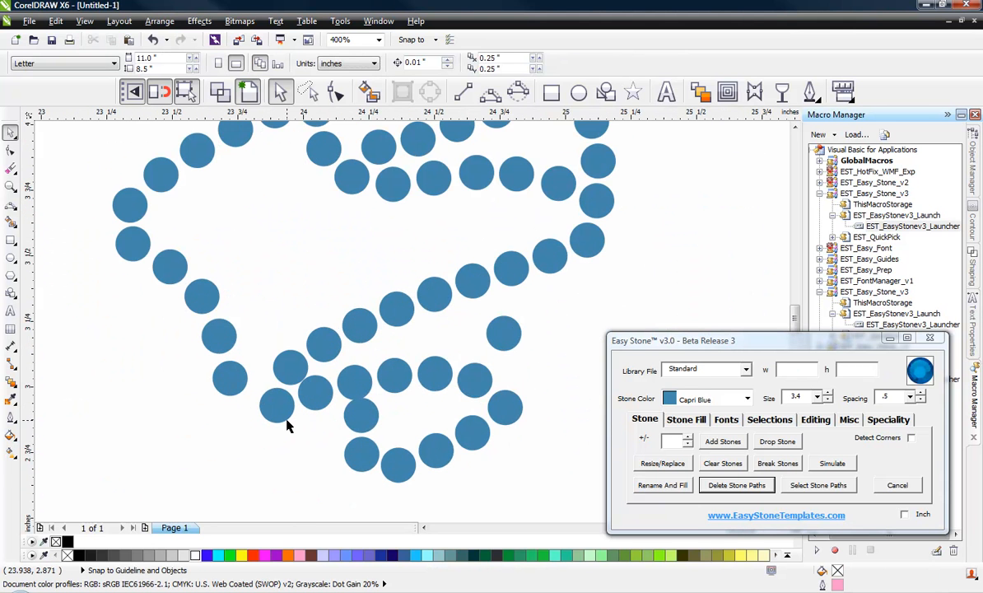
{"action": "scroll", "coordinate": [244, 396], "scroll_direction": "up", "scroll_amount": 2}
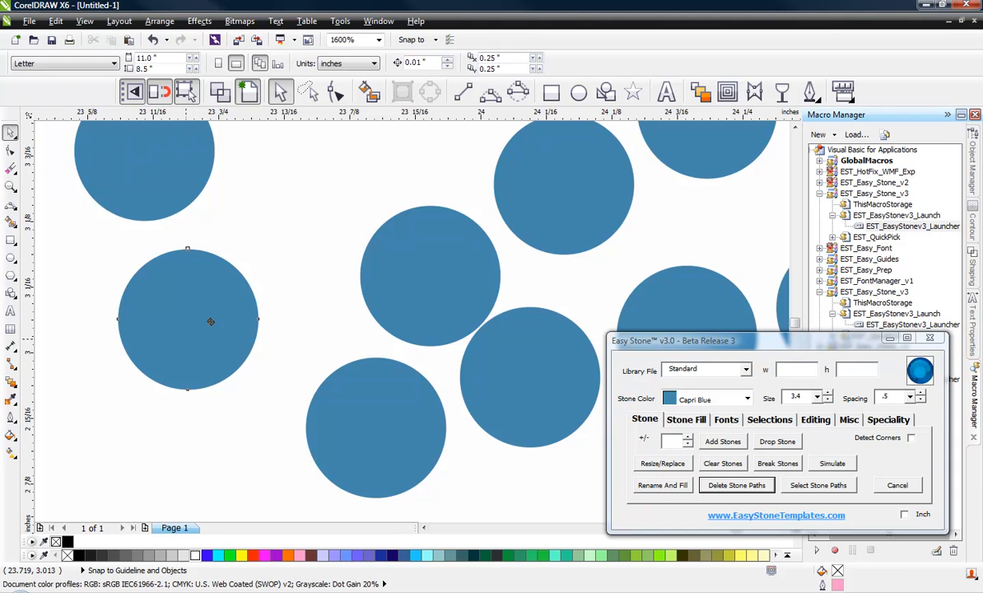
Step: Move the left-middle and bottom stones into place and drag one more stone up-left, then deselect
{"action": "left_click_drag", "start_coordinate": [211, 321], "coordinate": [238, 302]}
{"action": "left_click_drag", "start_coordinate": [344, 446], "coordinate": [330, 399]}
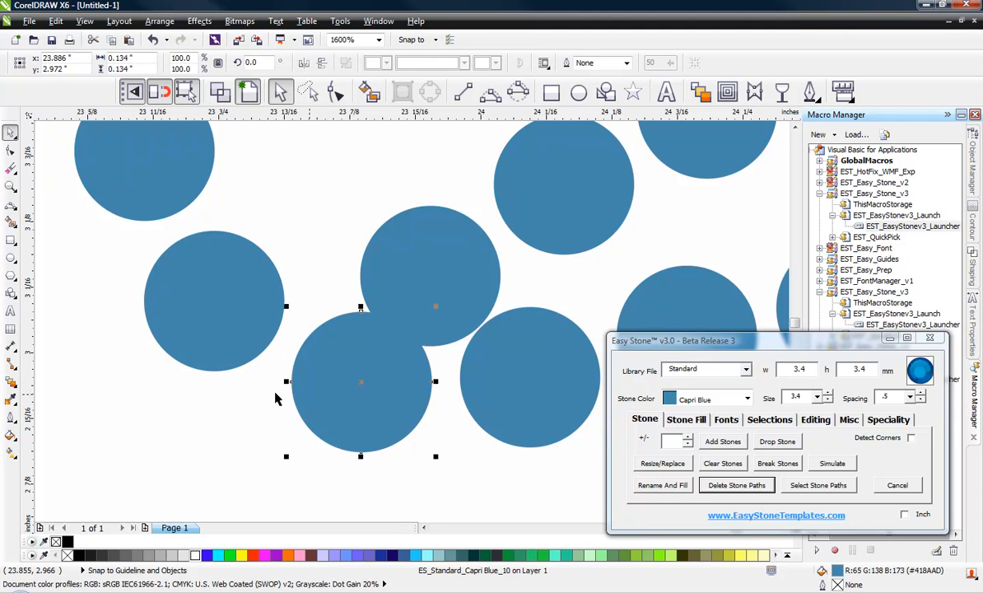
{"action": "left_click_drag", "start_coordinate": [216, 328], "coordinate": [197, 314]}
{"action": "scroll", "coordinate": [213, 367], "scroll_direction": "down", "scroll_amount": 2}
{"action": "scroll", "coordinate": [248, 336], "scroll_direction": "up", "scroll_amount": 2}
{"action": "scroll", "coordinate": [189, 318], "scroll_direction": "down", "scroll_amount": 1}
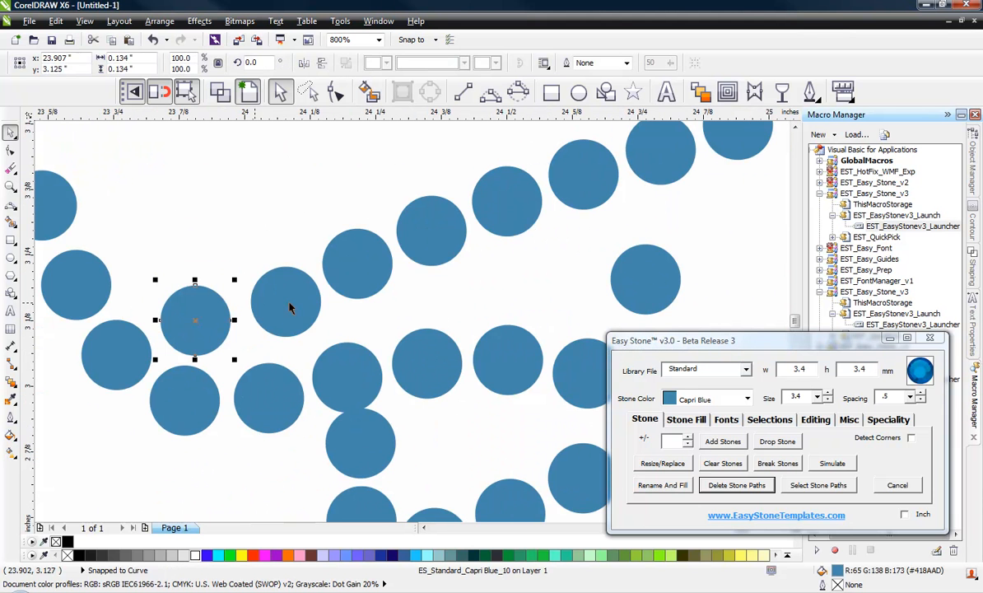
{"action": "scroll", "coordinate": [287, 299], "scroll_direction": "up", "scroll_amount": 1}
{"action": "left_click_drag", "start_coordinate": [287, 298], "coordinate": [248, 248]}
{"action": "scroll", "coordinate": [247, 249], "scroll_direction": "down", "scroll_amount": 2}
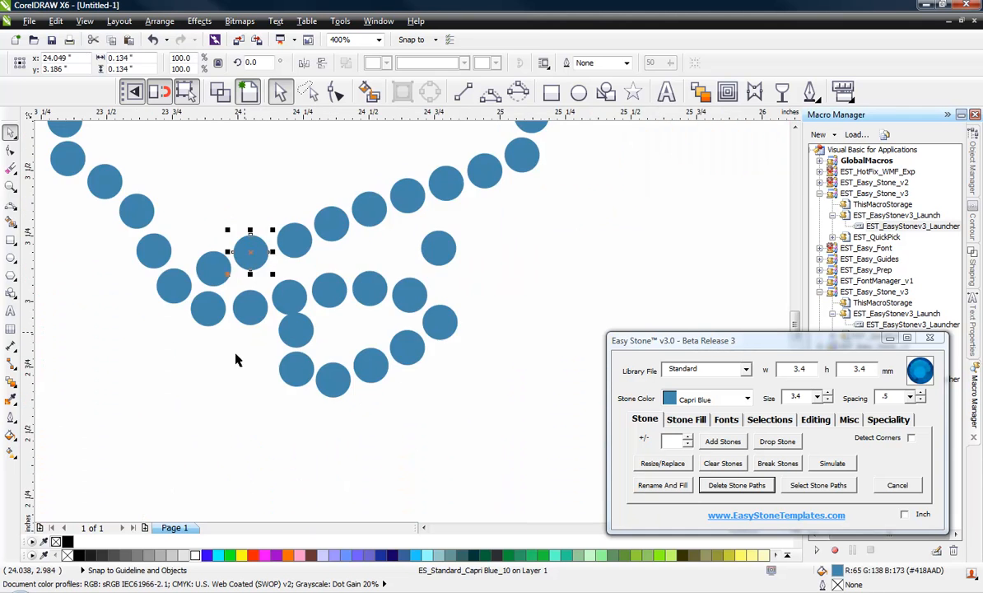
{"action": "left_click", "coordinate": [235, 360]}
{"action": "scroll", "coordinate": [222, 366], "scroll_direction": "down", "scroll_amount": 2}
{"action": "scroll", "coordinate": [218, 354], "scroll_direction": "up", "scroll_amount": 3}
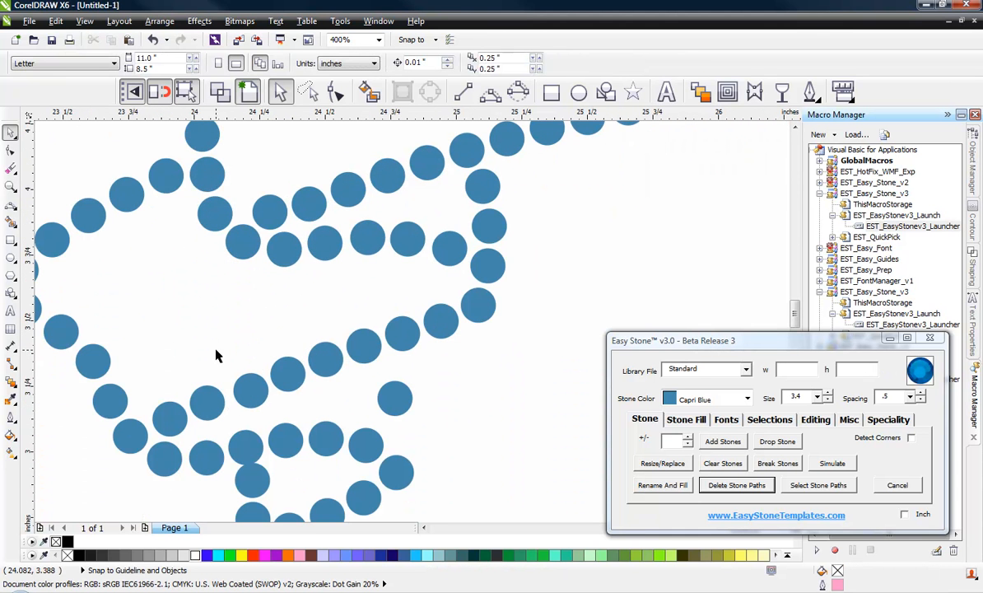
Step: Draw a pink guide curve from the lower stones, around the loop's right end, to the upper row
{"action": "left_click", "coordinate": [490, 90]}
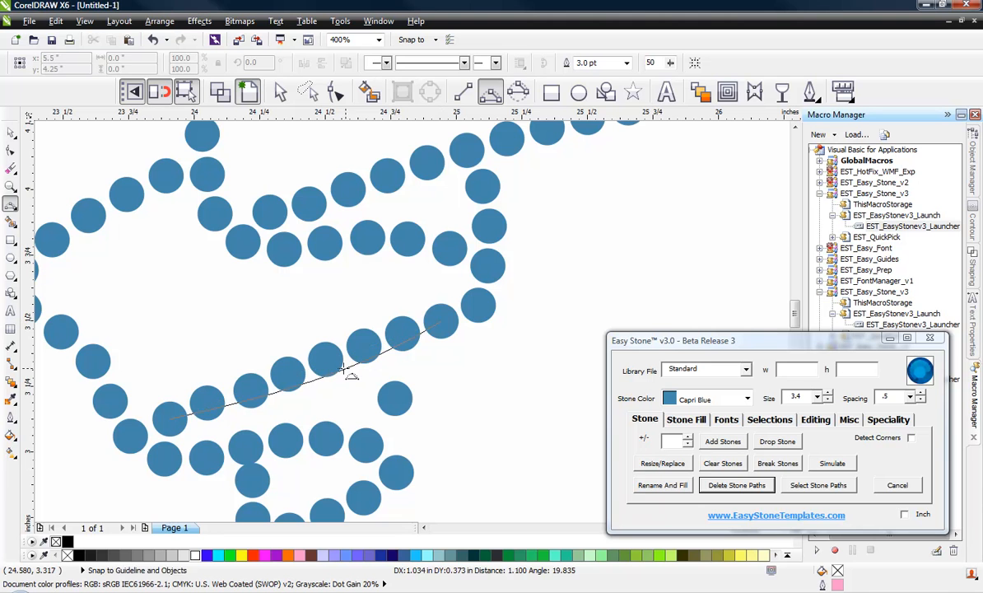
{"action": "left_click", "coordinate": [442, 318]}
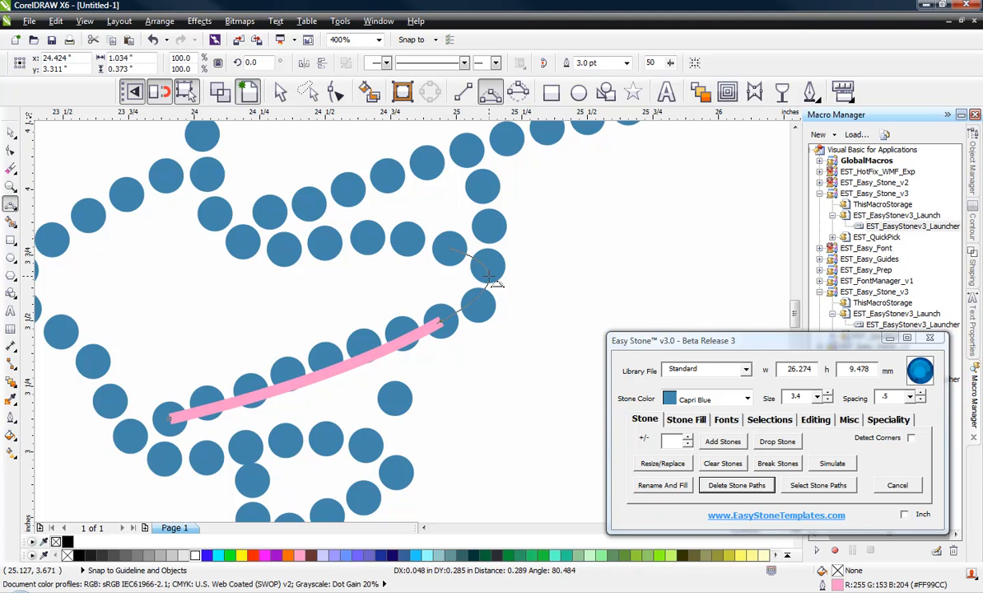
{"action": "left_click", "coordinate": [450, 249]}
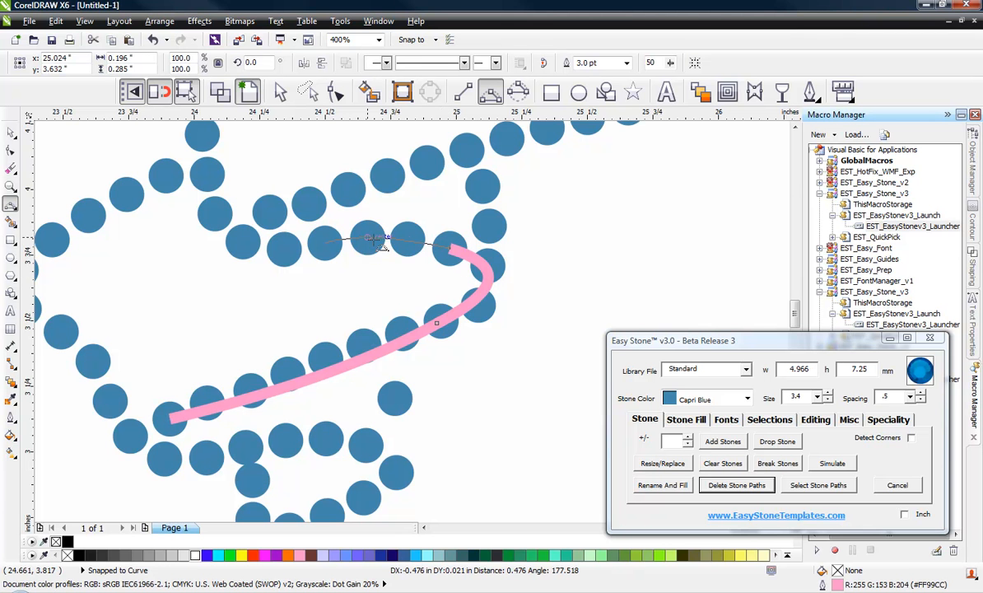
{"action": "double_click", "coordinate": [326, 242]}
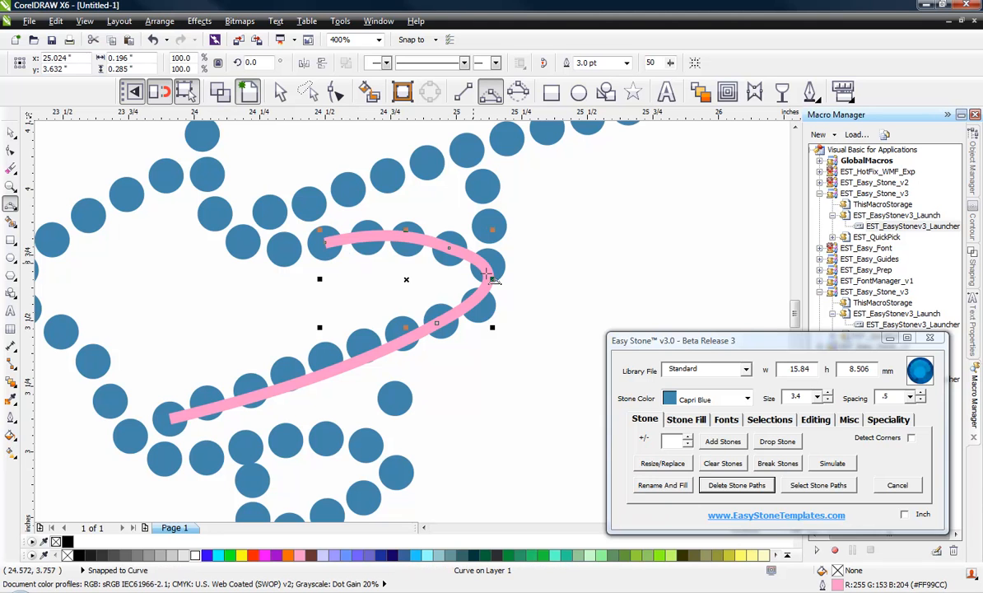
Step: Re-space the loop's stones along the pink curve with Easy Stone and join the selected paths
{"action": "left_click", "coordinate": [813, 420]}
{"action": "left_click", "coordinate": [651, 465]}
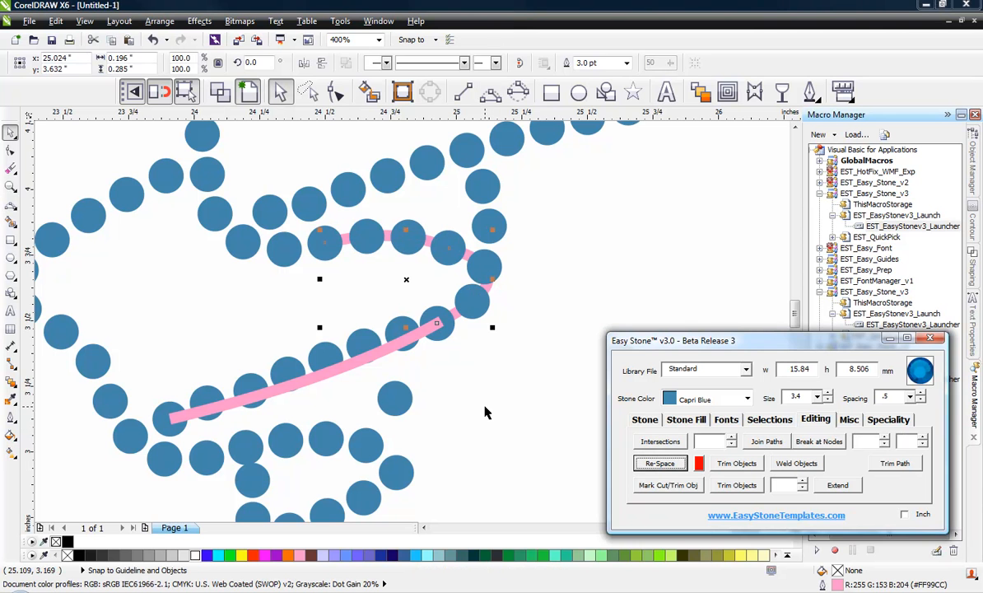
{"action": "left_click", "coordinate": [329, 356], "text": "shift"}
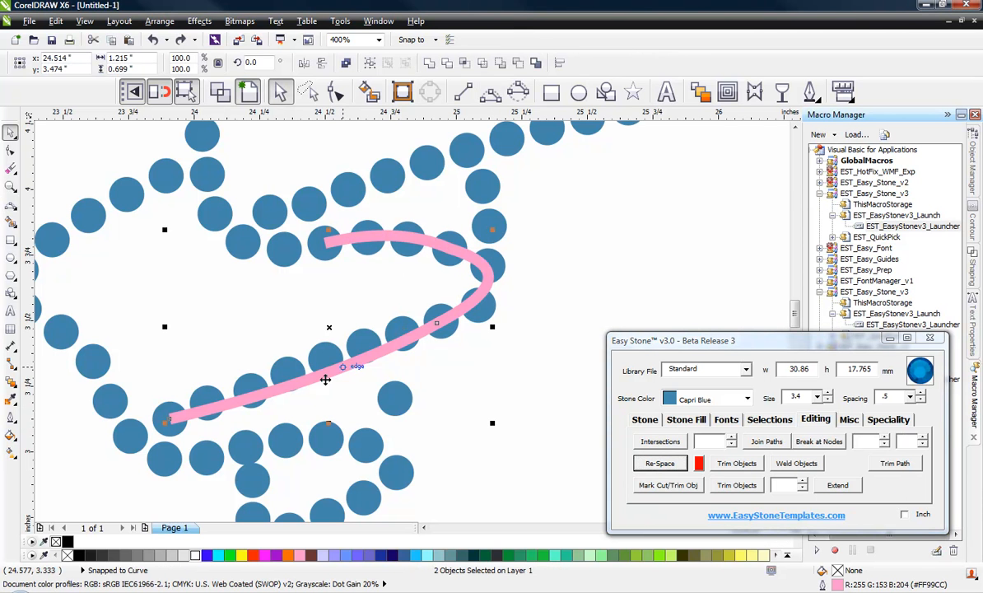
{"action": "left_click", "coordinate": [811, 420]}
{"action": "left_click", "coordinate": [773, 445]}
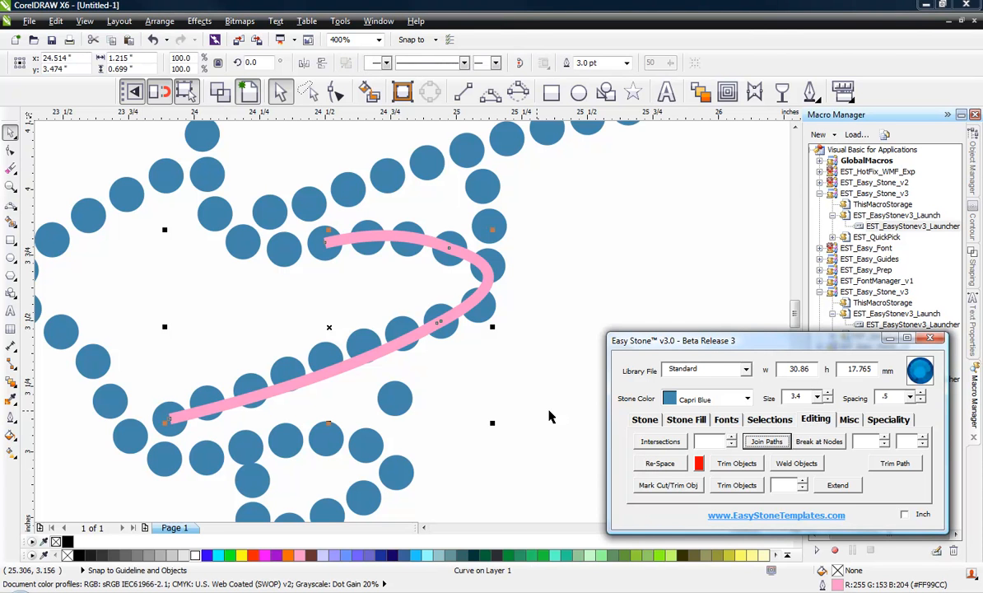
{"action": "left_click", "coordinate": [529, 408]}
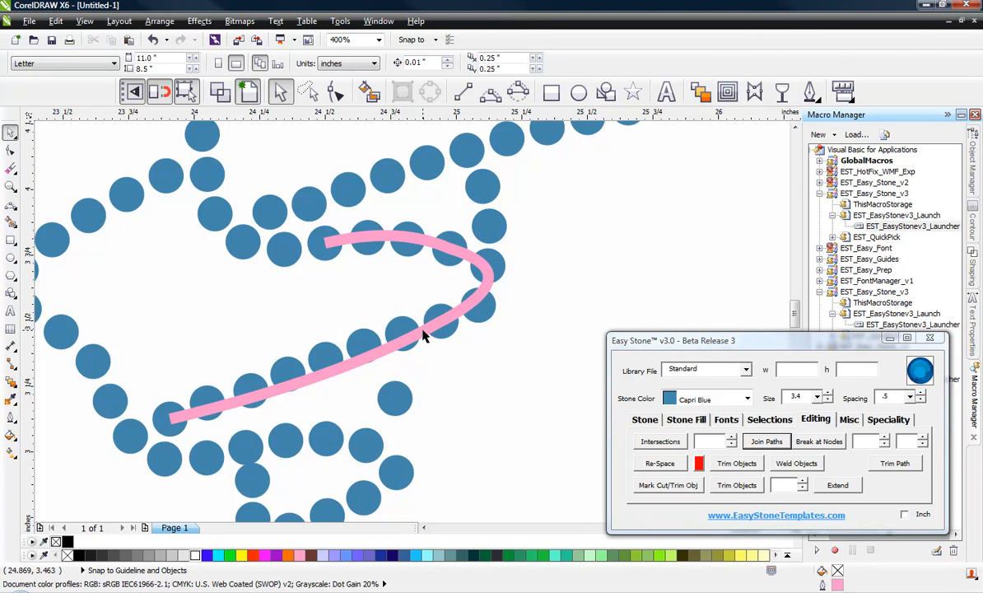
Step: Re-space the stones evenly along the pink curve again, then delete the curve
{"action": "left_click", "coordinate": [425, 333]}
{"action": "left_click", "coordinate": [660, 463]}
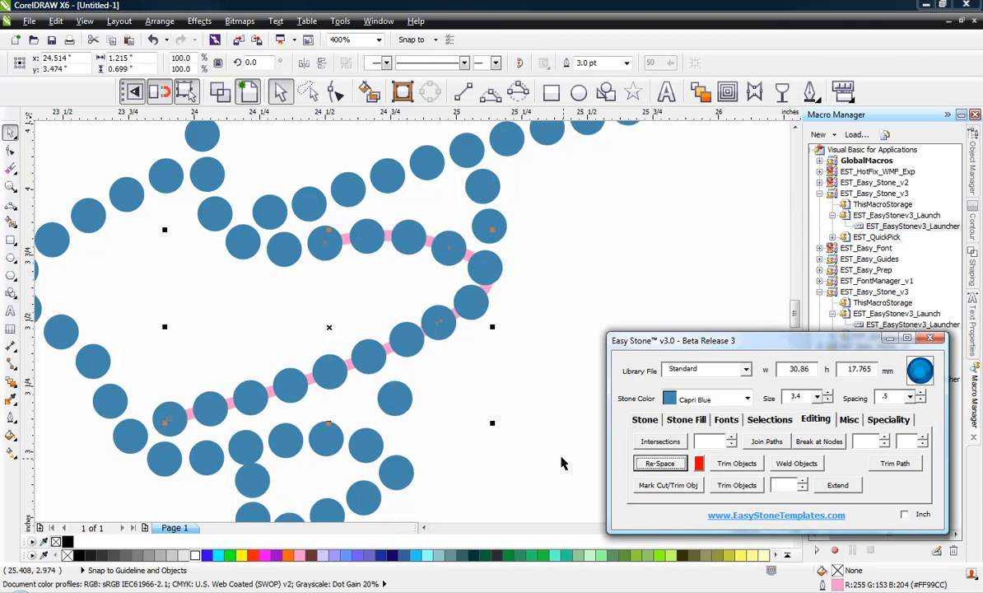
{"action": "left_click", "coordinate": [538, 439]}
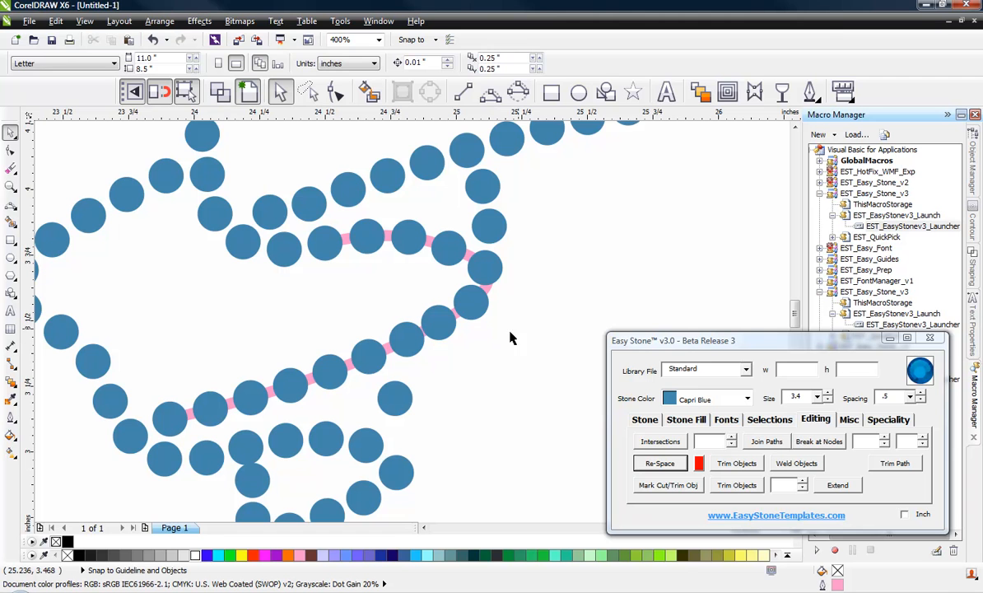
{"action": "left_click", "coordinate": [390, 356]}
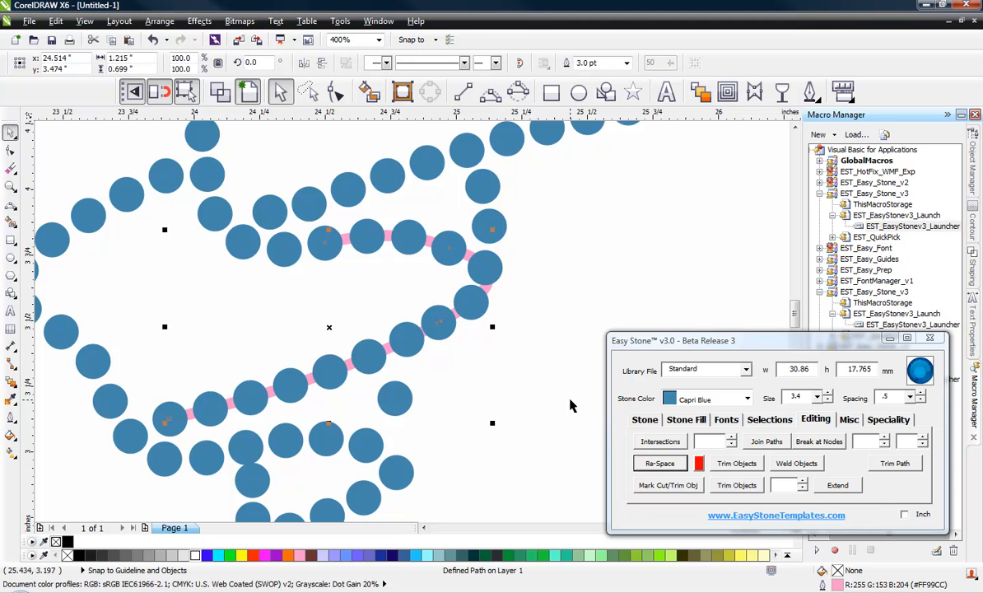
{"action": "key", "text": "Delete"}
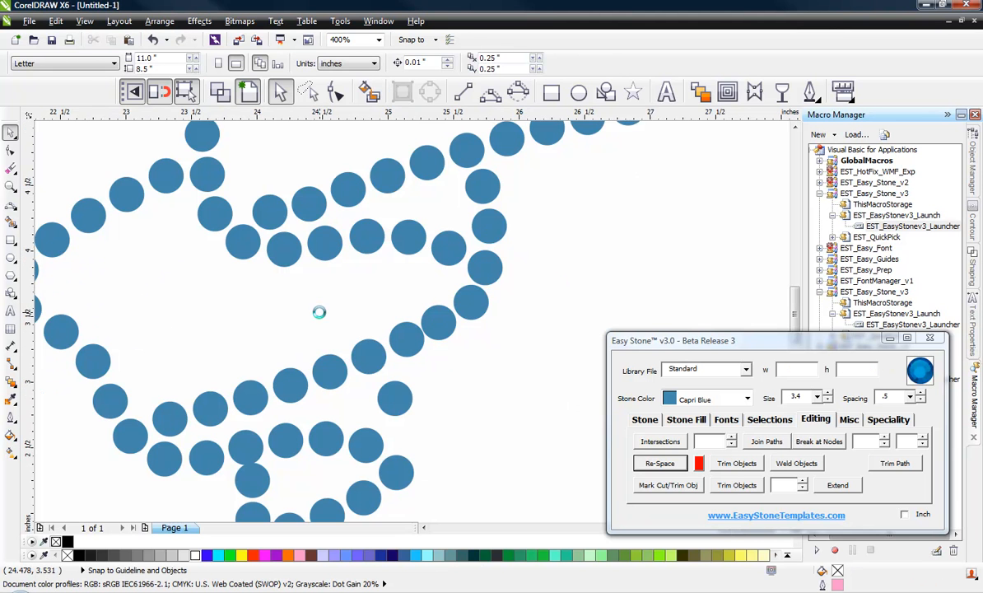
Step: Nudge the two lowest ribbon stones down and down-left into line
{"action": "scroll", "coordinate": [313, 338], "scroll_direction": "down", "scroll_amount": 2}
{"action": "scroll", "coordinate": [338, 374], "scroll_direction": "up", "scroll_amount": 2}
{"action": "scroll", "coordinate": [245, 408], "scroll_direction": "up", "scroll_amount": 1}
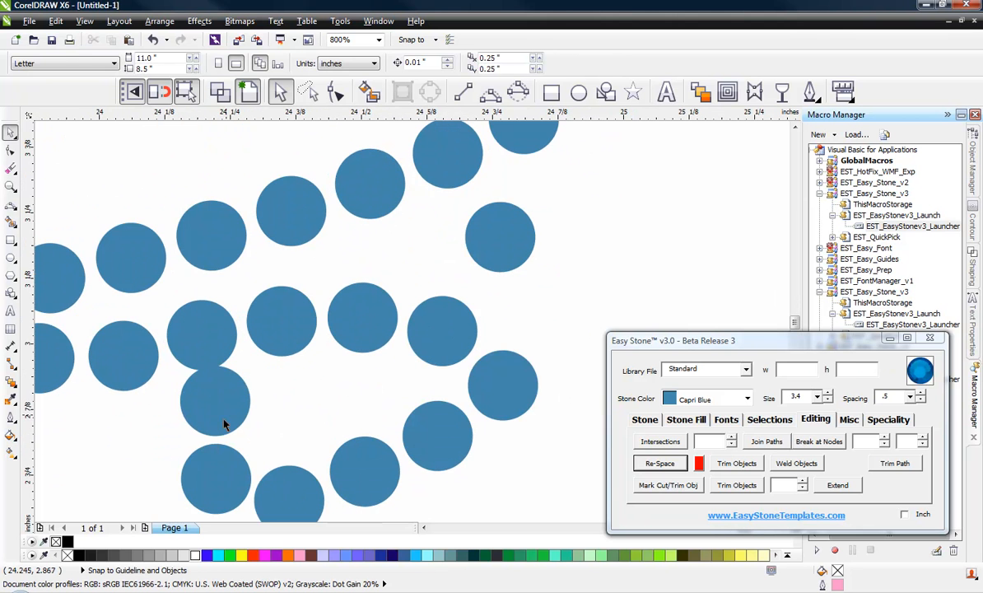
{"action": "left_click_drag", "start_coordinate": [220, 463], "coordinate": [217, 472]}
{"action": "mouse_move", "coordinate": [213, 403]}
{"action": "left_mouse_down"}
{"action": "mouse_move", "coordinate": [172, 418]}
{"action": "mouse_move", "coordinate": [207, 413]}
{"action": "left_mouse_up"}
{"action": "left_click", "coordinate": [255, 414]}
{"action": "scroll", "coordinate": [275, 405], "scroll_direction": "down", "scroll_amount": 1}
{"action": "scroll", "coordinate": [221, 414], "scroll_direction": "up", "scroll_amount": 1}
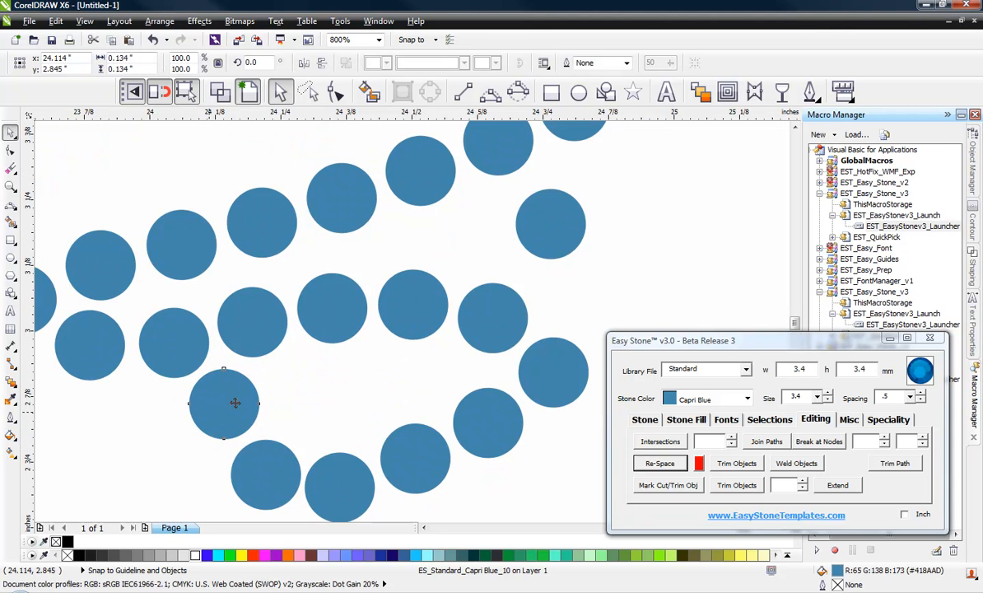
{"action": "left_click", "coordinate": [333, 396]}
Step: Move one stone up-right to close a gap and shift a neighbouring stone slightly
{"action": "scroll", "coordinate": [450, 345], "scroll_direction": "down", "scroll_amount": 1}
{"action": "scroll", "coordinate": [540, 274], "scroll_direction": "up", "scroll_amount": 1}
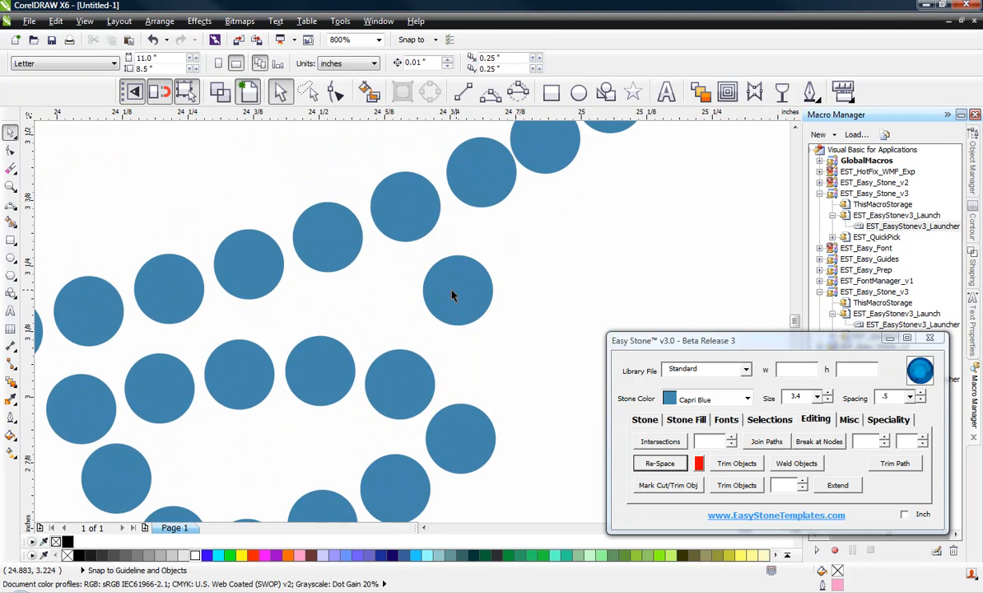
{"action": "left_click_drag", "start_coordinate": [451, 295], "coordinate": [502, 382]}
{"action": "scroll", "coordinate": [445, 286], "scroll_direction": "down", "scroll_amount": 1}
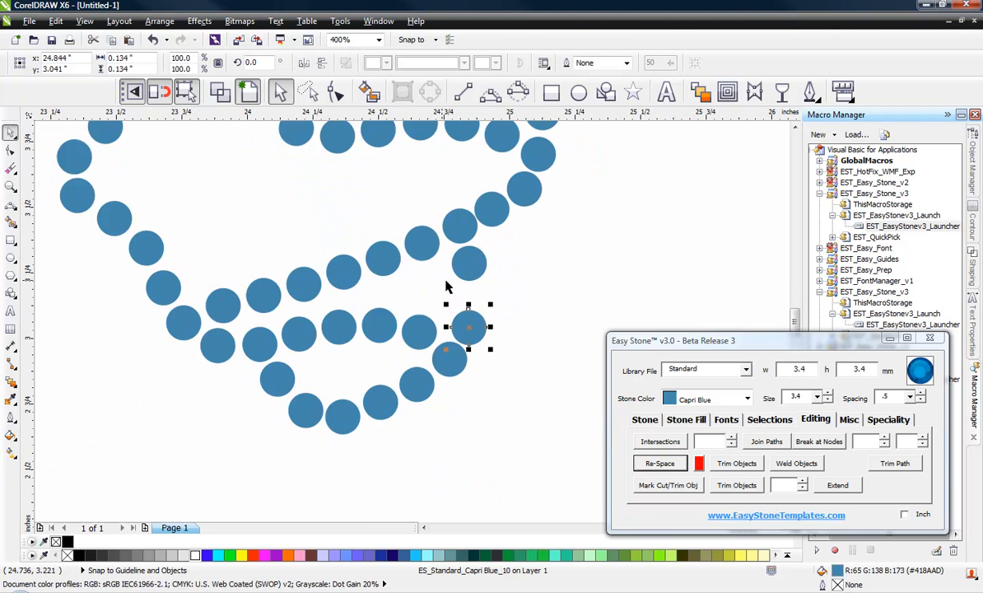
{"action": "scroll", "coordinate": [445, 285], "scroll_direction": "up", "scroll_amount": 3}
{"action": "mouse_move", "coordinate": [455, 231]}
{"action": "left_mouse_down"}
{"action": "mouse_move", "coordinate": [423, 241]}
{"action": "mouse_move", "coordinate": [440, 235]}
{"action": "left_mouse_up"}
{"action": "scroll", "coordinate": [354, 211], "scroll_direction": "down", "scroll_amount": 2}
{"action": "left_click", "coordinate": [479, 277]}
{"action": "scroll", "coordinate": [362, 295], "scroll_direction": "down", "scroll_amount": 2}
{"action": "scroll", "coordinate": [383, 296], "scroll_direction": "up", "scroll_amount": 2}
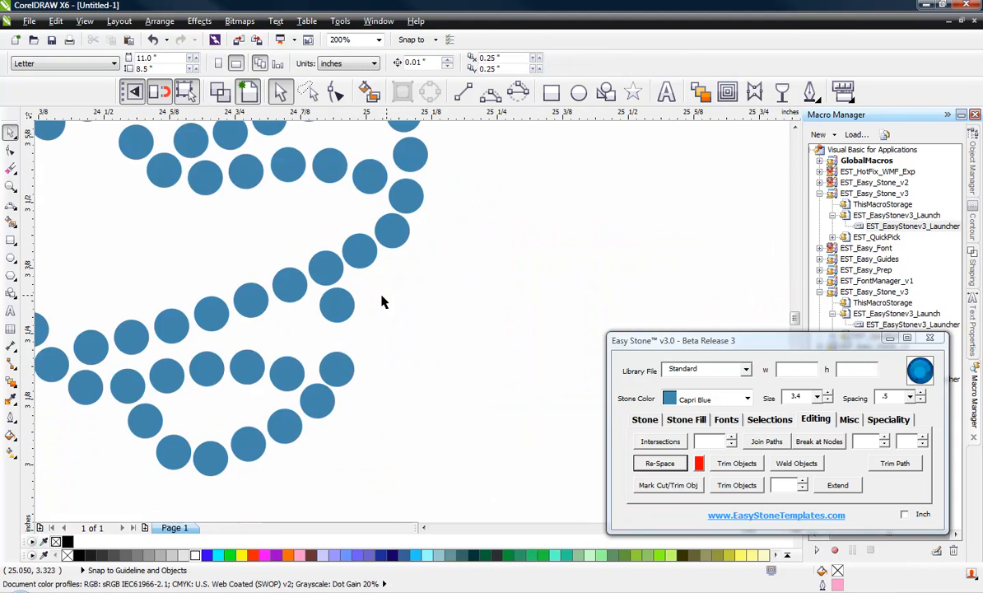
{"action": "scroll", "coordinate": [382, 295], "scroll_direction": "up", "scroll_amount": 1}
Step: Fill the row's gap with a stone, drop a duplicate copy, and nudge one upward
{"action": "left_click_drag", "start_coordinate": [300, 309], "coordinate": [359, 280]}
{"action": "left_click_drag", "start_coordinate": [351, 285], "coordinate": [325, 370]}
{"action": "right_click", "coordinate": [327, 370]}
{"action": "scroll", "coordinate": [305, 418], "scroll_direction": "up", "scroll_amount": 2}
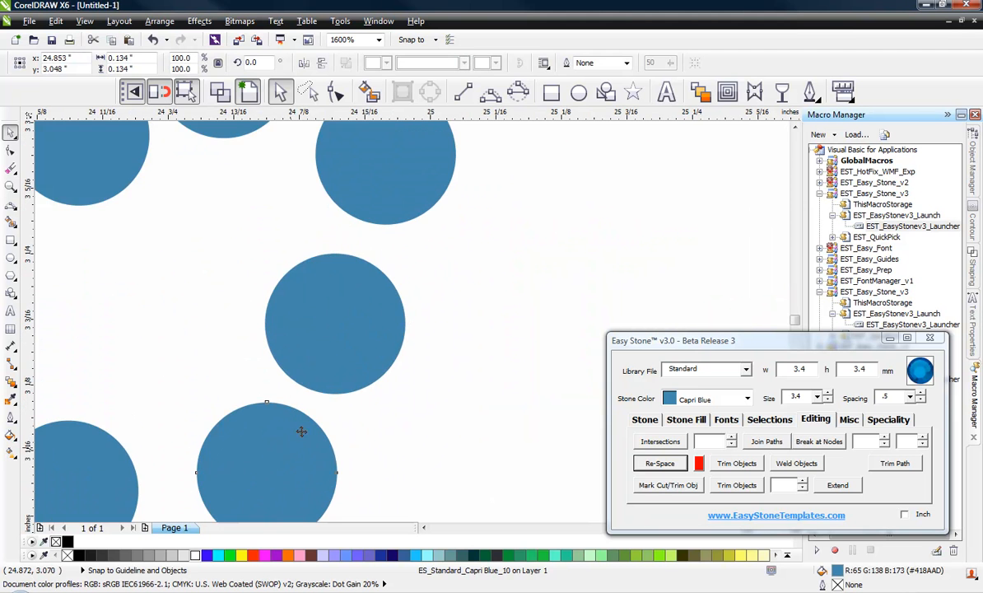
{"action": "left_click_drag", "start_coordinate": [367, 321], "coordinate": [369, 306]}
{"action": "scroll", "coordinate": [369, 306], "scroll_direction": "down", "scroll_amount": 2}
{"action": "left_click", "coordinate": [453, 300]}
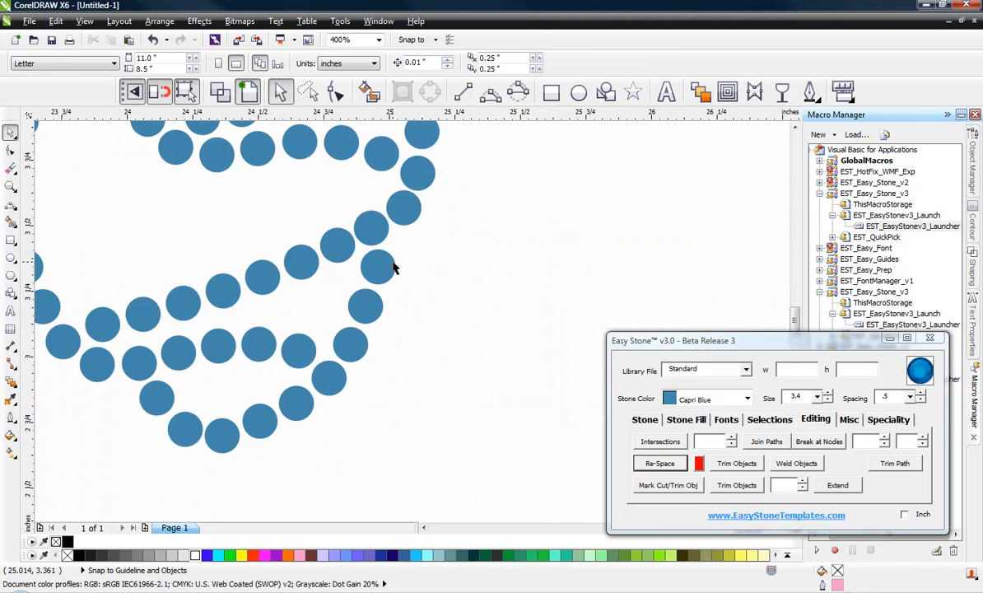
Step: Move a stone down-left along the V and lower the bottom and middle stones
{"action": "scroll", "coordinate": [410, 348], "scroll_direction": "down", "scroll_amount": 1}
{"action": "scroll", "coordinate": [375, 421], "scroll_direction": "down", "scroll_amount": 1}
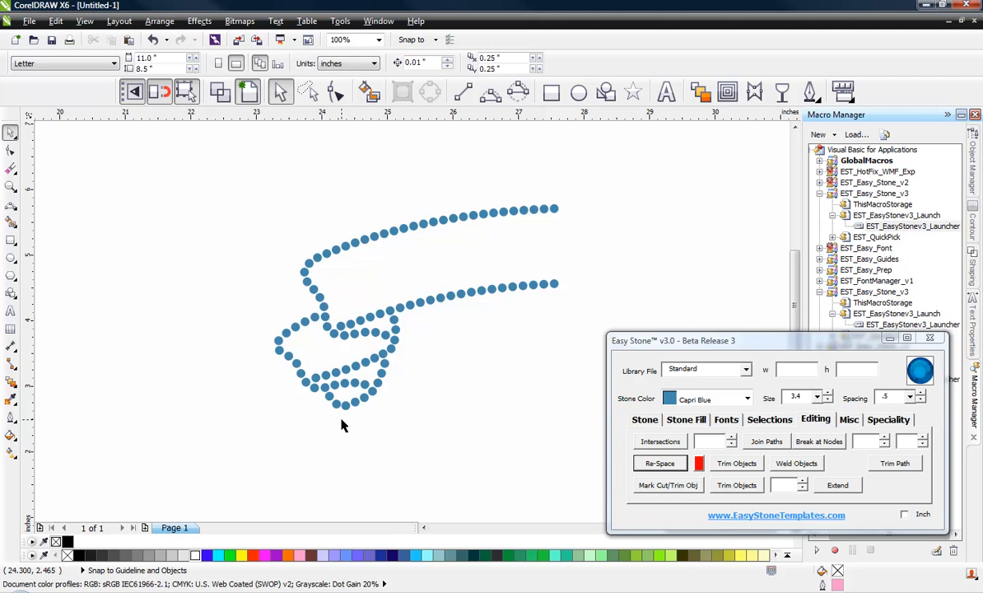
{"action": "scroll", "coordinate": [343, 395], "scroll_direction": "up", "scroll_amount": 3}
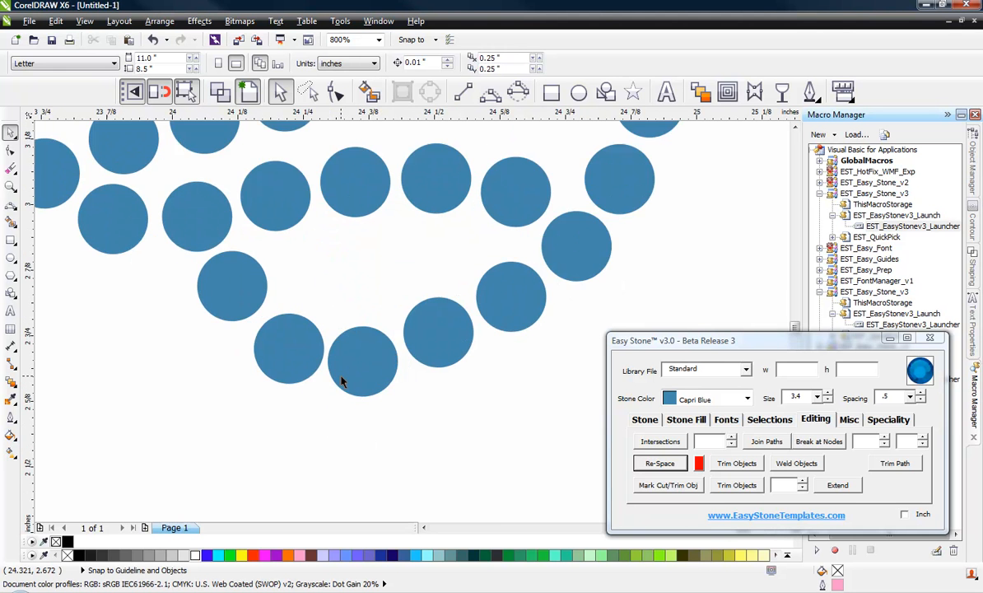
{"action": "scroll", "coordinate": [340, 379], "scroll_direction": "down", "scroll_amount": 2}
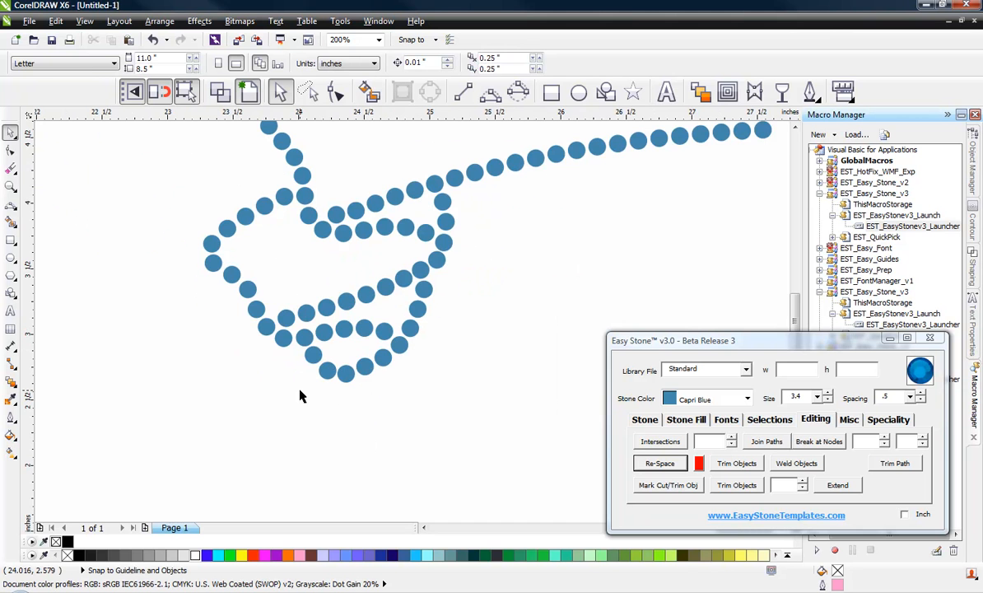
{"action": "scroll", "coordinate": [299, 396], "scroll_direction": "up", "scroll_amount": 3}
{"action": "left_click_drag", "start_coordinate": [106, 324], "coordinate": [77, 431]}
{"action": "scroll", "coordinate": [512, 376], "scroll_direction": "down", "scroll_amount": 3}
{"action": "scroll", "coordinate": [427, 380], "scroll_direction": "up", "scroll_amount": 3}
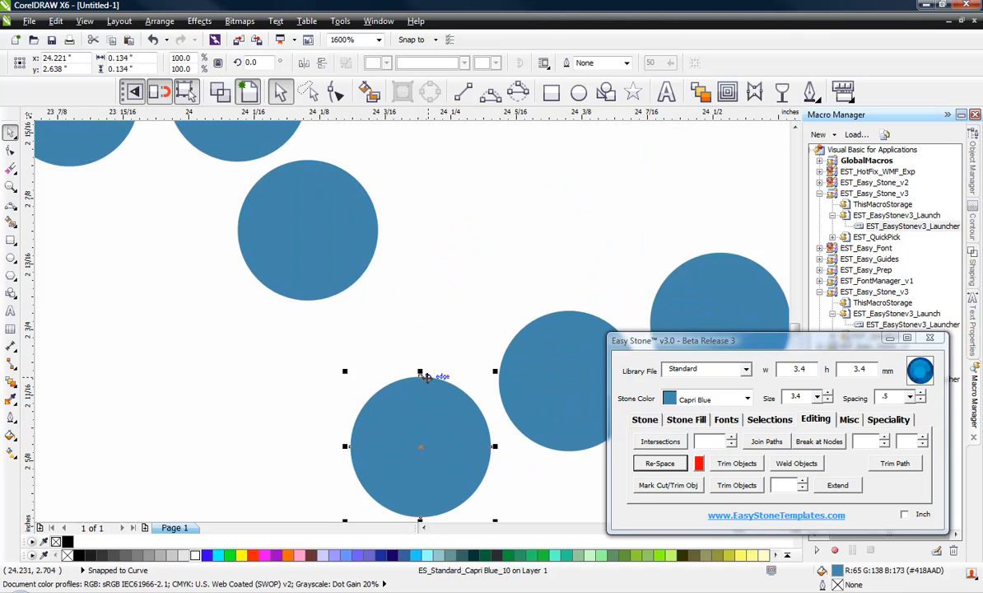
{"action": "scroll", "coordinate": [424, 387], "scroll_direction": "down", "scroll_amount": 2}
{"action": "scroll", "coordinate": [450, 394], "scroll_direction": "up", "scroll_amount": 2}
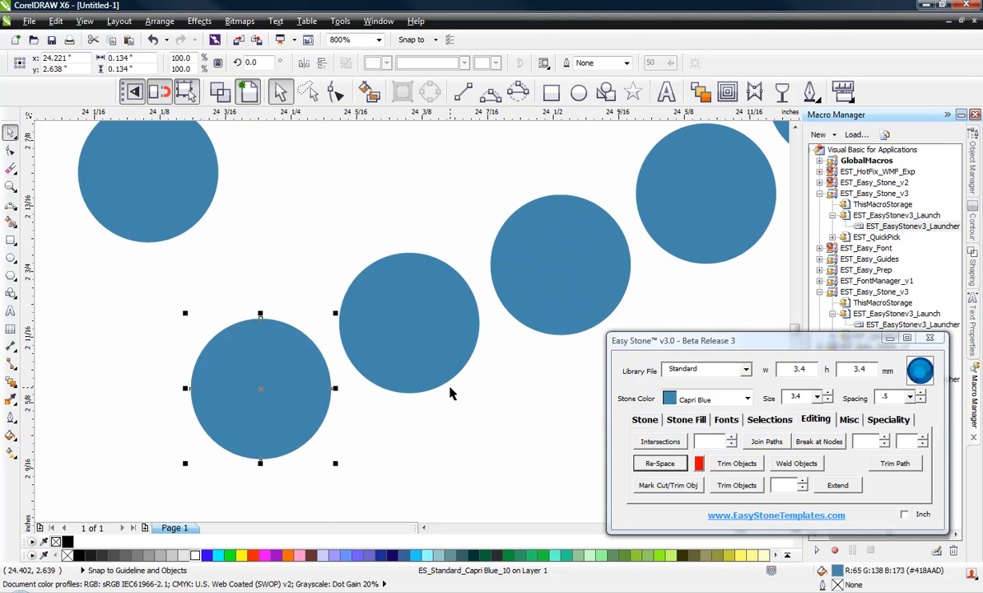
{"action": "left_click_drag", "start_coordinate": [277, 386], "coordinate": [282, 422]}
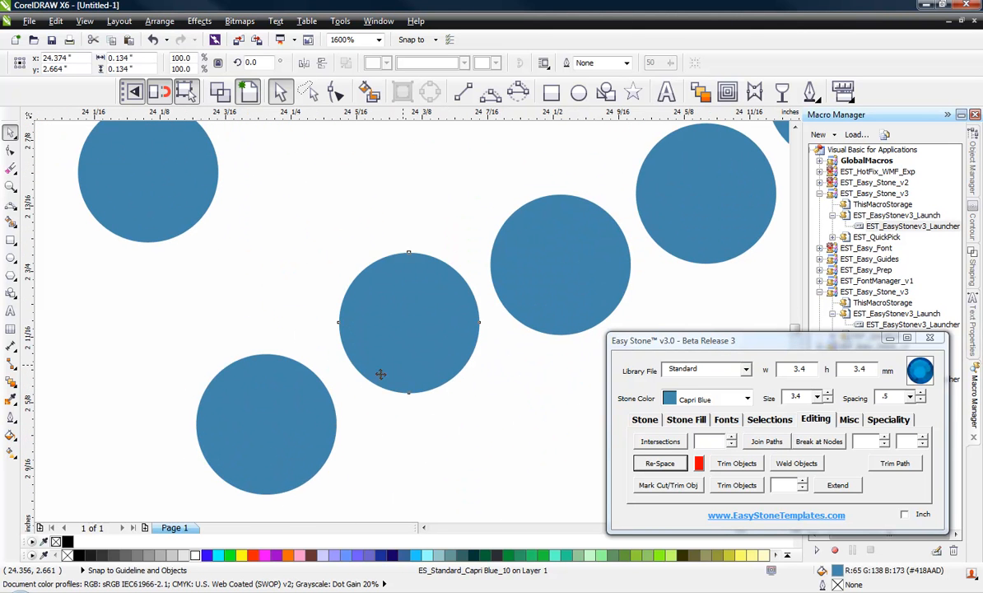
{"action": "left_click_drag", "start_coordinate": [391, 326], "coordinate": [403, 365]}
Step: Add a copy of the lower stone up-left and nudge three stones slightly down
{"action": "left_click_drag", "start_coordinate": [260, 398], "coordinate": [211, 288]}
{"action": "right_click", "coordinate": [204, 290]}
{"action": "scroll", "coordinate": [216, 288], "scroll_direction": "down", "scroll_amount": 1}
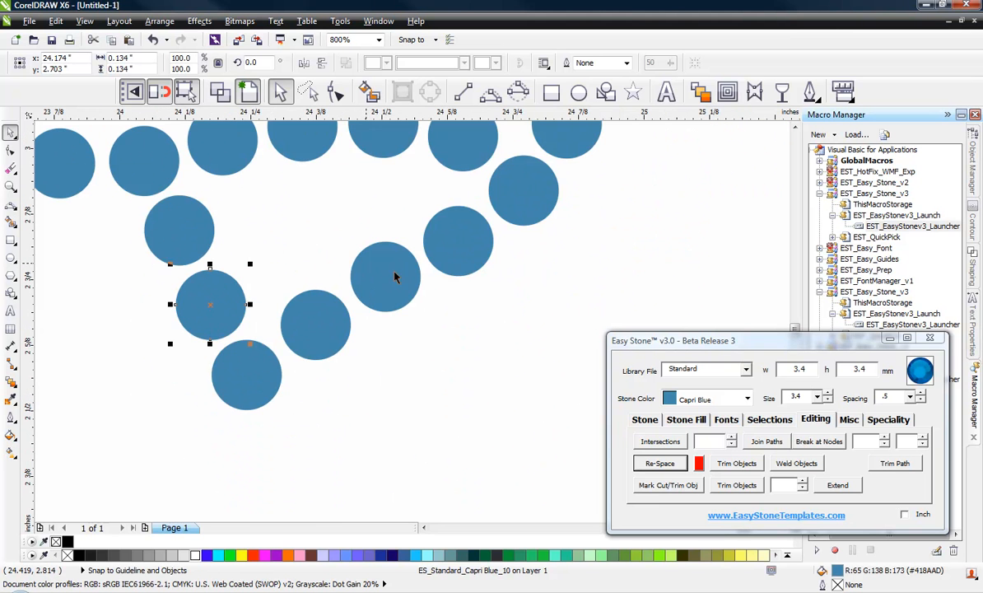
{"action": "scroll", "coordinate": [406, 270], "scroll_direction": "up", "scroll_amount": 1}
{"action": "left_click_drag", "start_coordinate": [378, 289], "coordinate": [384, 308]}
{"action": "left_click_drag", "start_coordinate": [266, 364], "coordinate": [266, 383]}
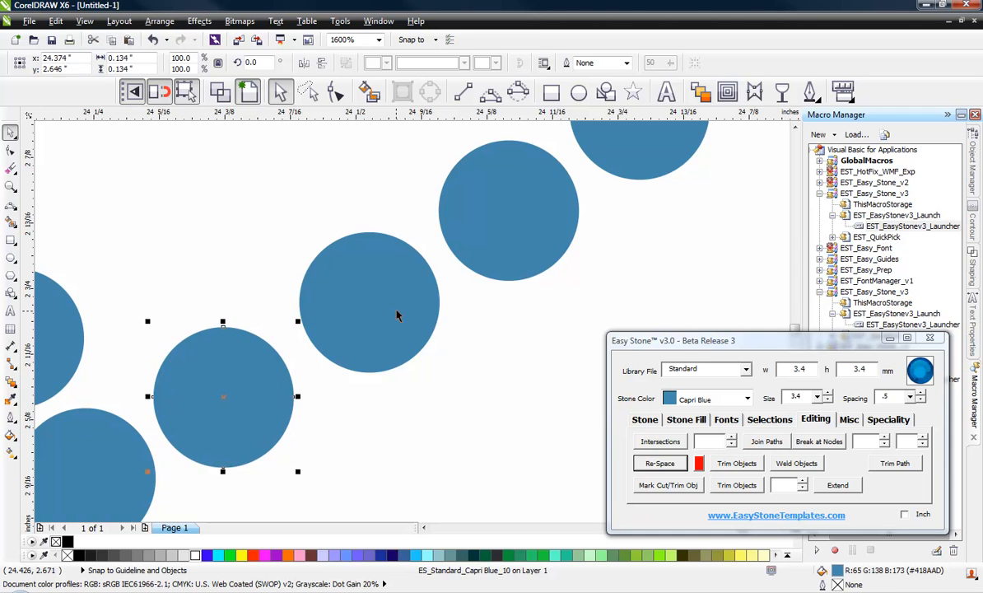
{"action": "left_click_drag", "start_coordinate": [396, 316], "coordinate": [395, 326]}
{"action": "left_click", "coordinate": [369, 197]}
Step: Shift three more stones up-right along the path to even the spacing
{"action": "scroll", "coordinate": [397, 314], "scroll_direction": "down", "scroll_amount": 3}
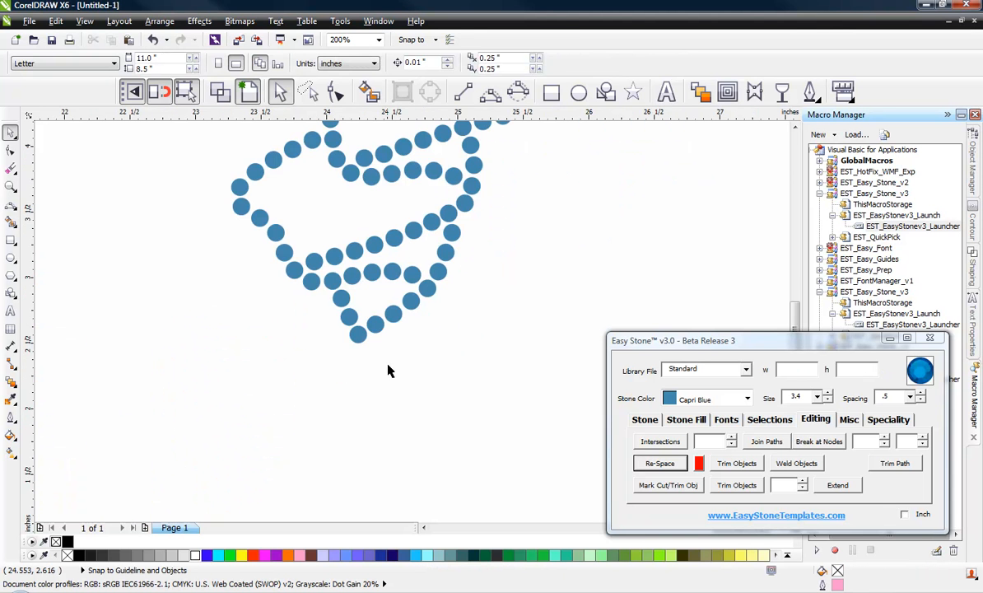
{"action": "scroll", "coordinate": [260, 371], "scroll_direction": "down", "scroll_amount": 1}
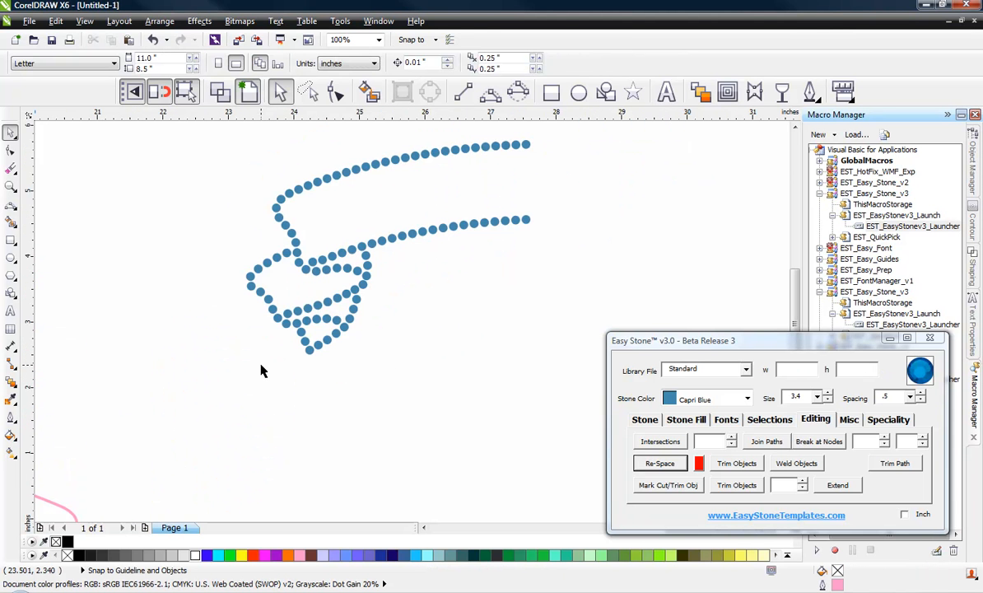
{"action": "scroll", "coordinate": [272, 346], "scroll_direction": "up", "scroll_amount": 4}
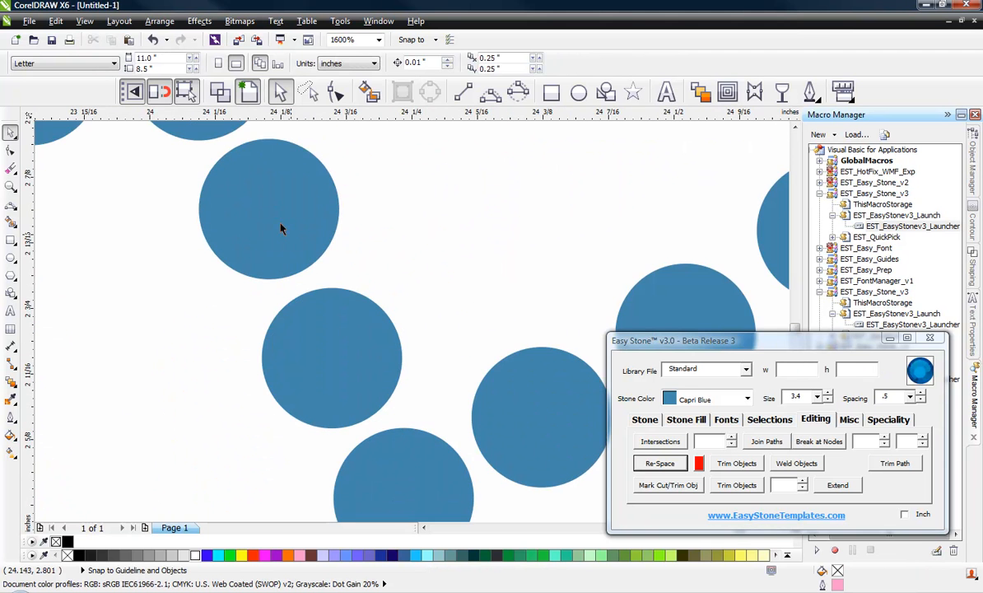
{"action": "left_click_drag", "start_coordinate": [261, 207], "coordinate": [328, 176]}
{"action": "left_click_drag", "start_coordinate": [344, 324], "coordinate": [386, 318]}
{"action": "scroll", "coordinate": [344, 333], "scroll_direction": "down", "scroll_amount": 2}
{"action": "scroll", "coordinate": [338, 320], "scroll_direction": "up", "scroll_amount": 2}
{"action": "scroll", "coordinate": [387, 318], "scroll_direction": "down", "scroll_amount": 2}
{"action": "scroll", "coordinate": [393, 391], "scroll_direction": "up", "scroll_amount": 2}
{"action": "left_click_drag", "start_coordinate": [393, 391], "coordinate": [406, 381]}
{"action": "scroll", "coordinate": [346, 363], "scroll_direction": "down", "scroll_amount": 2}
{"action": "left_click", "coordinate": [282, 370]}
{"action": "scroll", "coordinate": [288, 354], "scroll_direction": "down", "scroll_amount": 2}
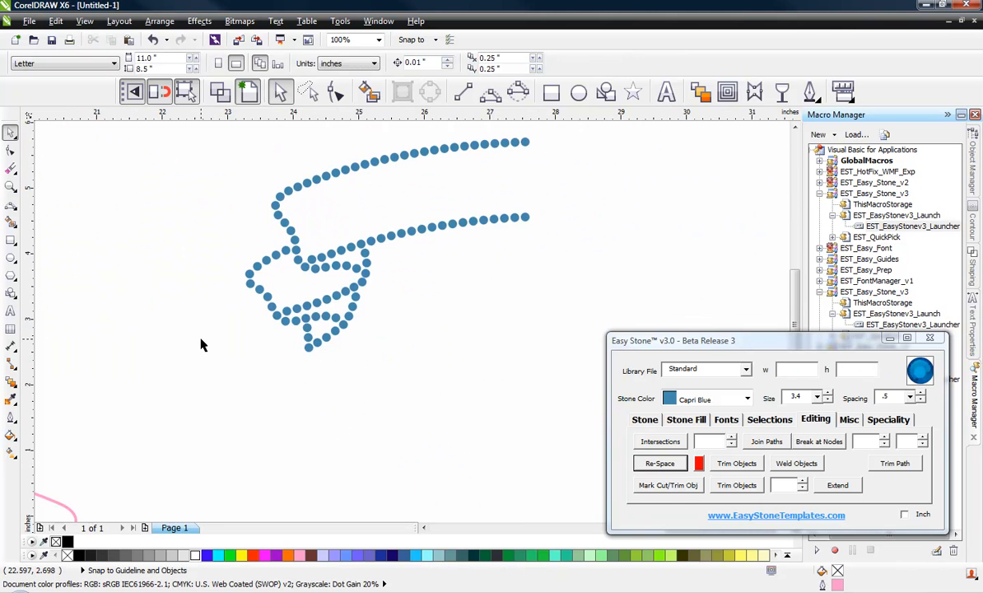
{"action": "scroll", "coordinate": [206, 321], "scroll_direction": "up", "scroll_amount": 1}
{"action": "scroll", "coordinate": [212, 301], "scroll_direction": "down", "scroll_amount": 2}
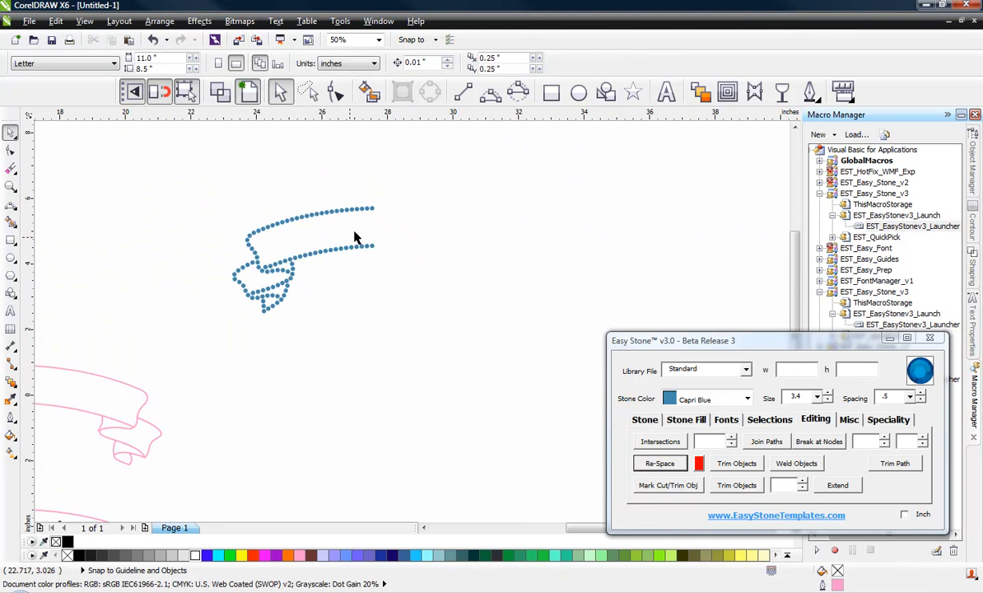
{"action": "scroll", "coordinate": [307, 241], "scroll_direction": "up", "scroll_amount": 1}
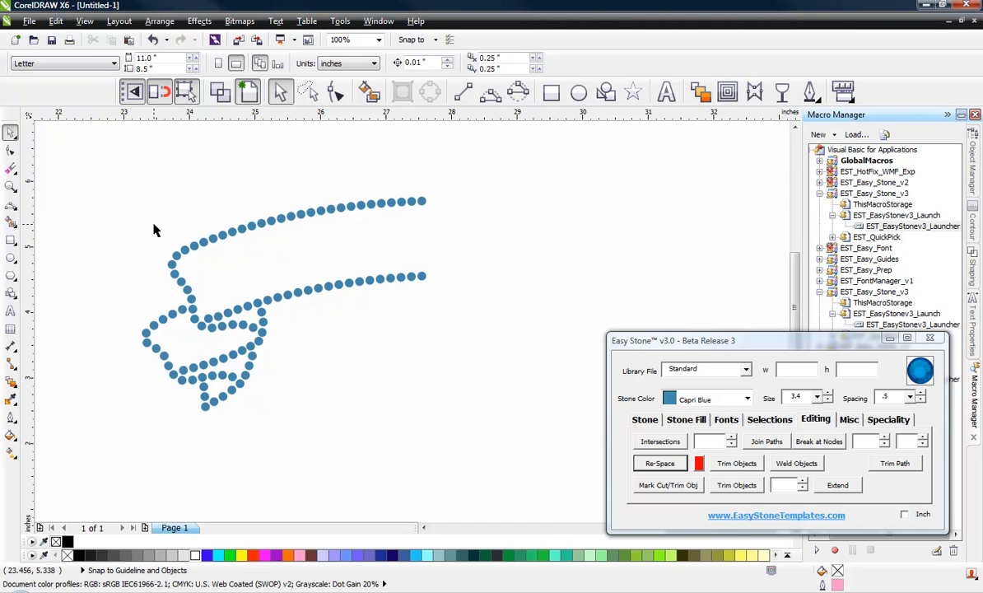
{"action": "scroll", "coordinate": [149, 217], "scroll_direction": "down", "scroll_amount": 1}
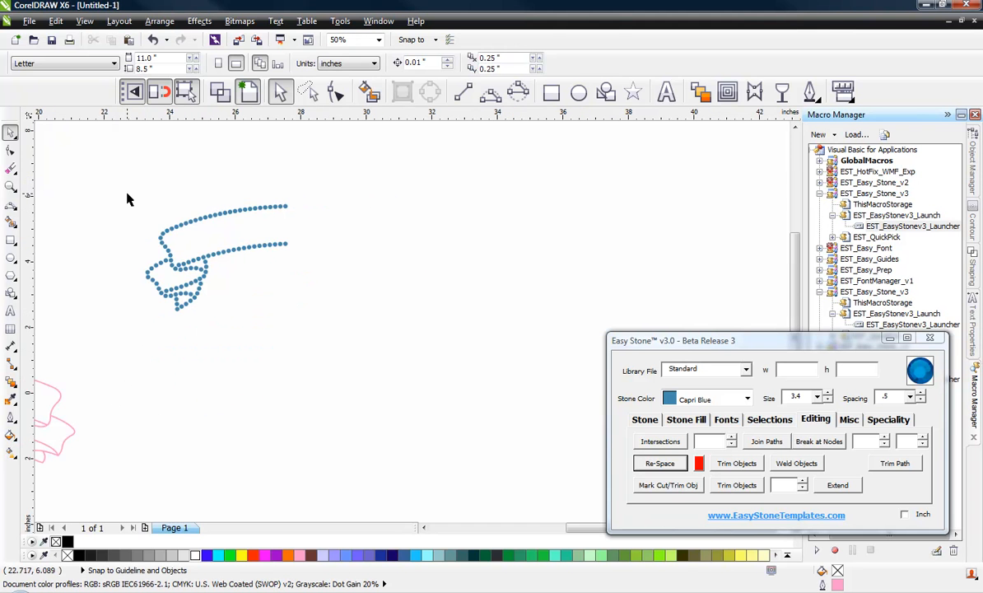
Step: Mirror a copy of the half-ribbon stones and join the two halves
{"action": "left_click_drag", "start_coordinate": [102, 183], "coordinate": [347, 356]}
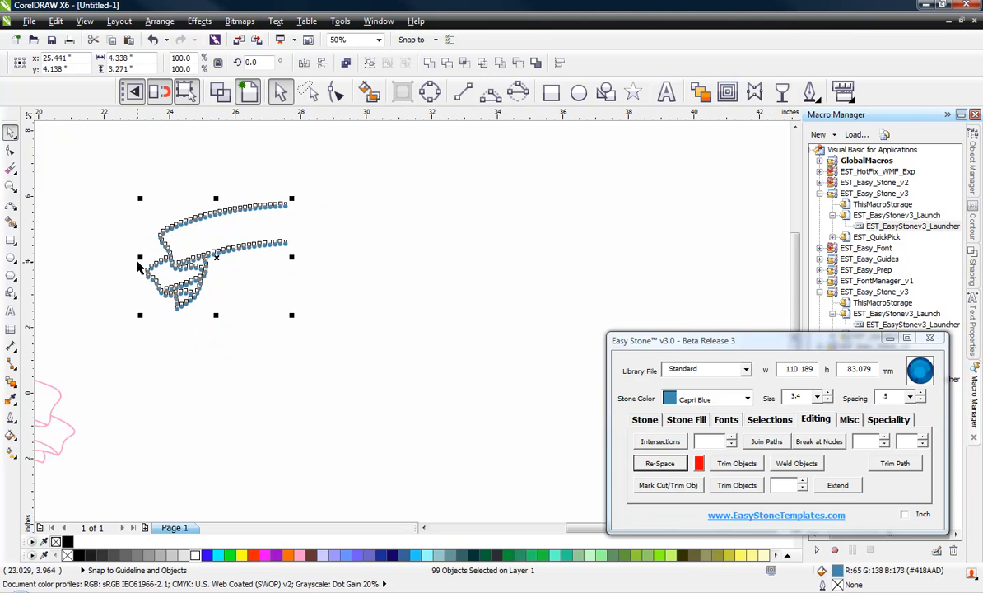
{"action": "left_click_drag", "start_coordinate": [140, 258], "coordinate": [371, 294]}
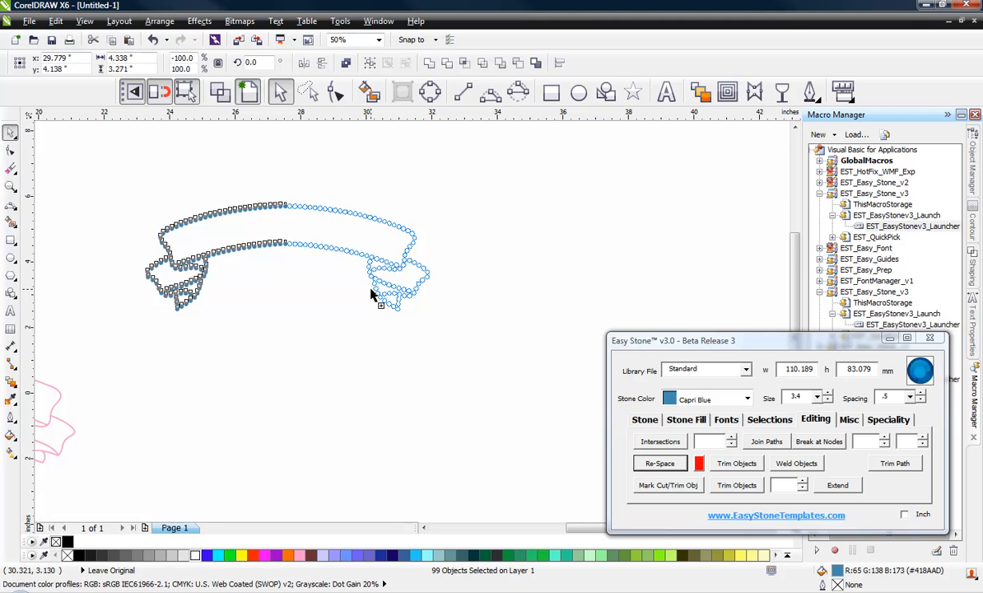
{"action": "scroll", "coordinate": [371, 294], "scroll_direction": "up", "scroll_amount": 6}
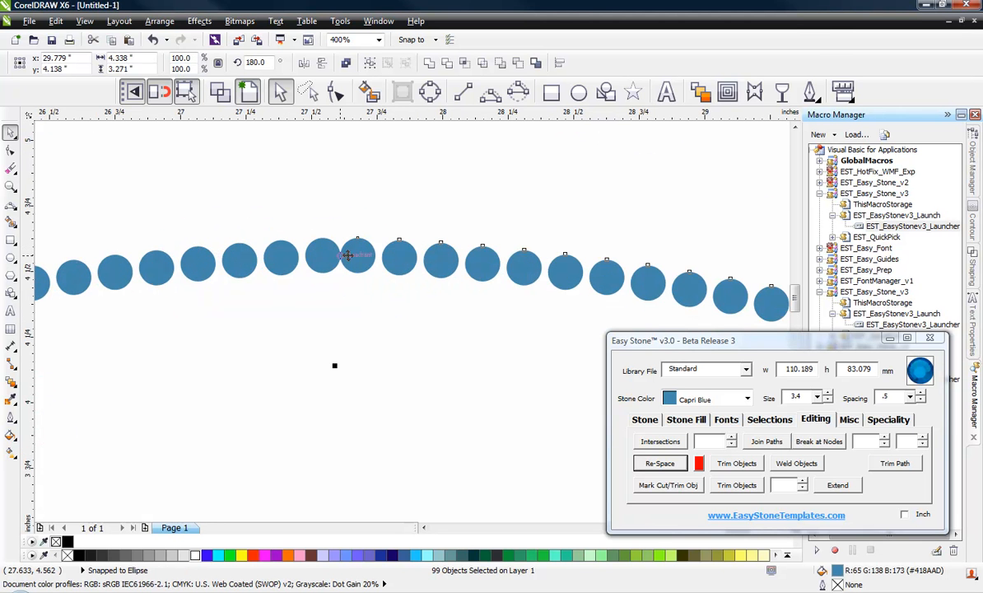
{"action": "left_click_drag", "start_coordinate": [357, 254], "coordinate": [324, 255]}
{"action": "scroll", "coordinate": [389, 276], "scroll_direction": "down", "scroll_amount": 2}
{"action": "left_click", "coordinate": [378, 305]}
{"action": "scroll", "coordinate": [329, 235], "scroll_direction": "down", "scroll_amount": 1}
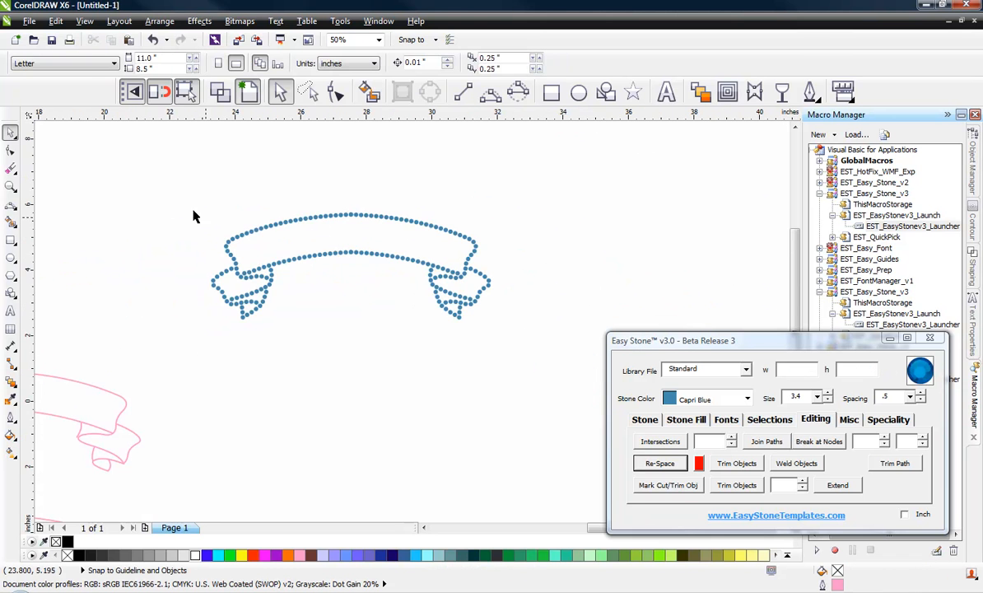
Step: Run Easy Stone Check Spacing on the whole ribbon, deleting 2 overlapping stones
{"action": "left_click_drag", "start_coordinate": [160, 189], "coordinate": [542, 363]}
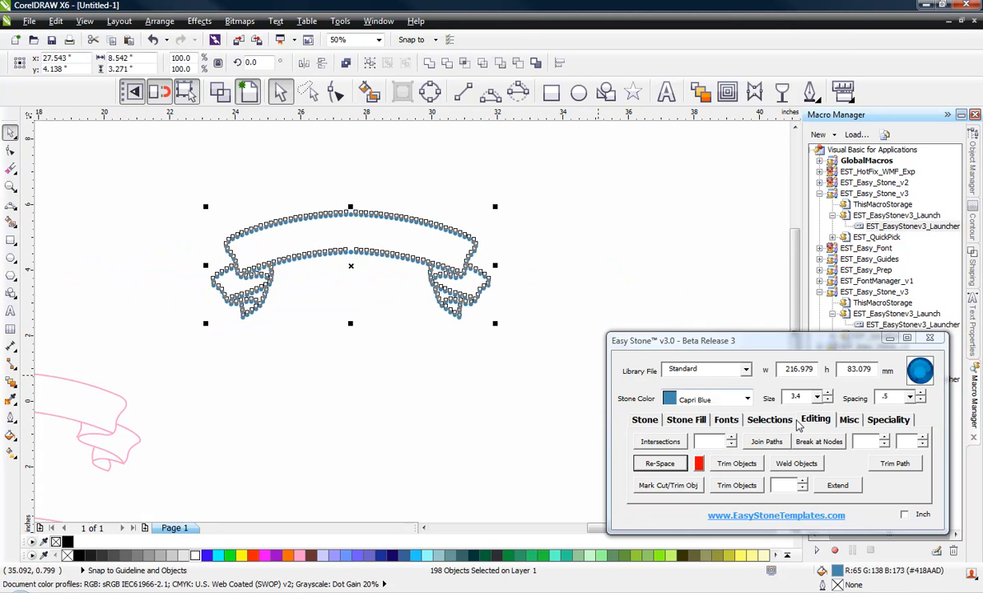
{"action": "left_click", "coordinate": [848, 420]}
{"action": "left_click", "coordinate": [663, 463]}
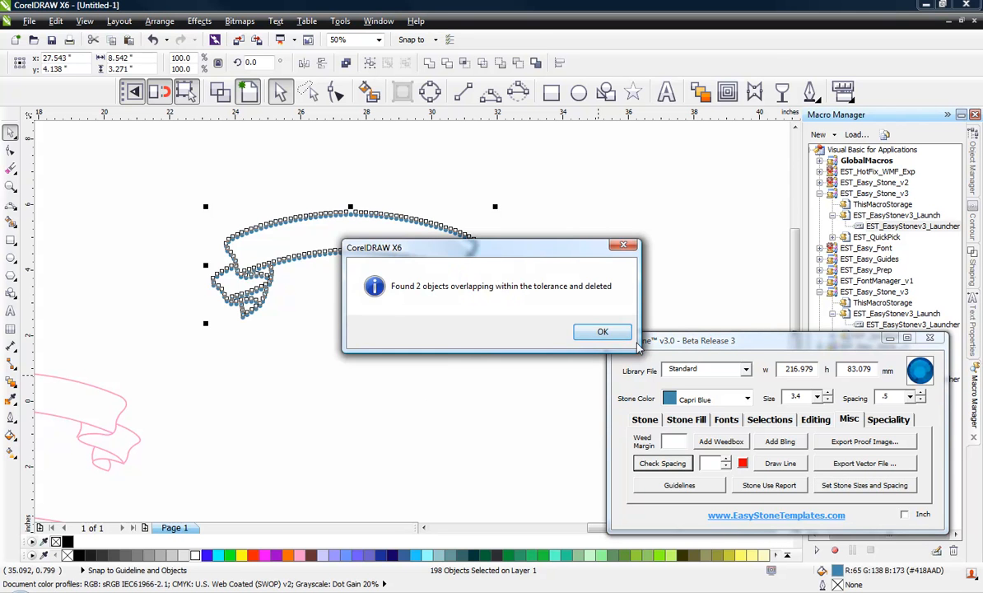
{"action": "left_click", "coordinate": [603, 332]}
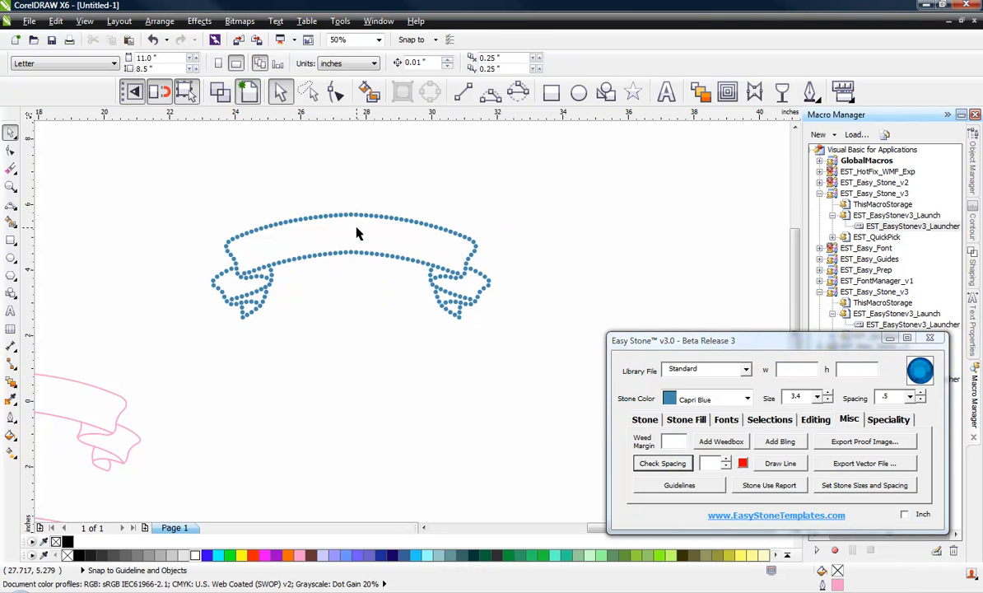
{"action": "scroll", "coordinate": [357, 234], "scroll_direction": "down", "scroll_amount": 2}
{"action": "scroll", "coordinate": [138, 394], "scroll_direction": "up", "scroll_amount": 3}
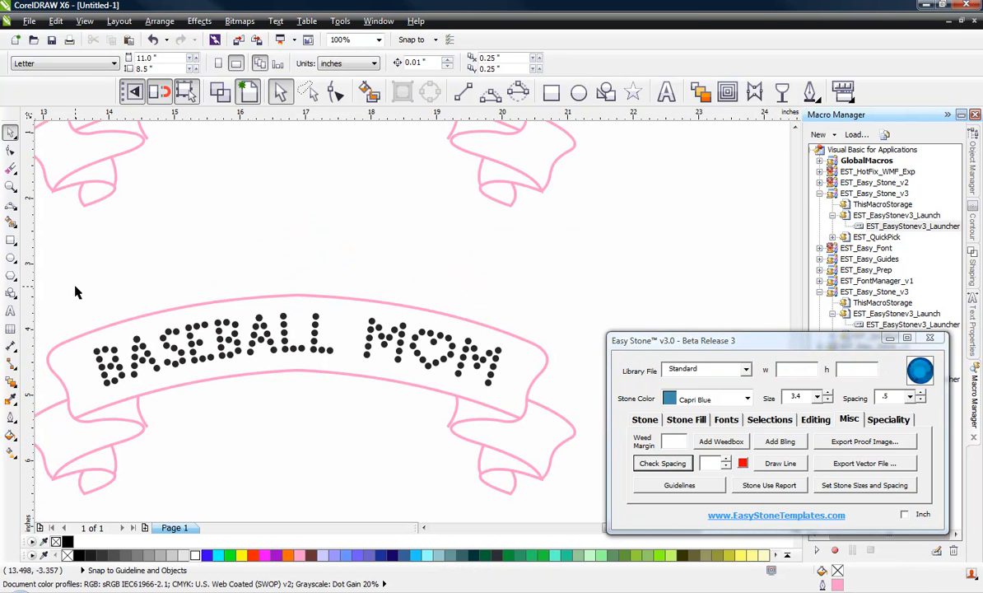
Step: Set the BASEBALL MOM lettering stones' colour to Crystal
{"action": "left_click_drag", "start_coordinate": [74, 293], "coordinate": [510, 395]}
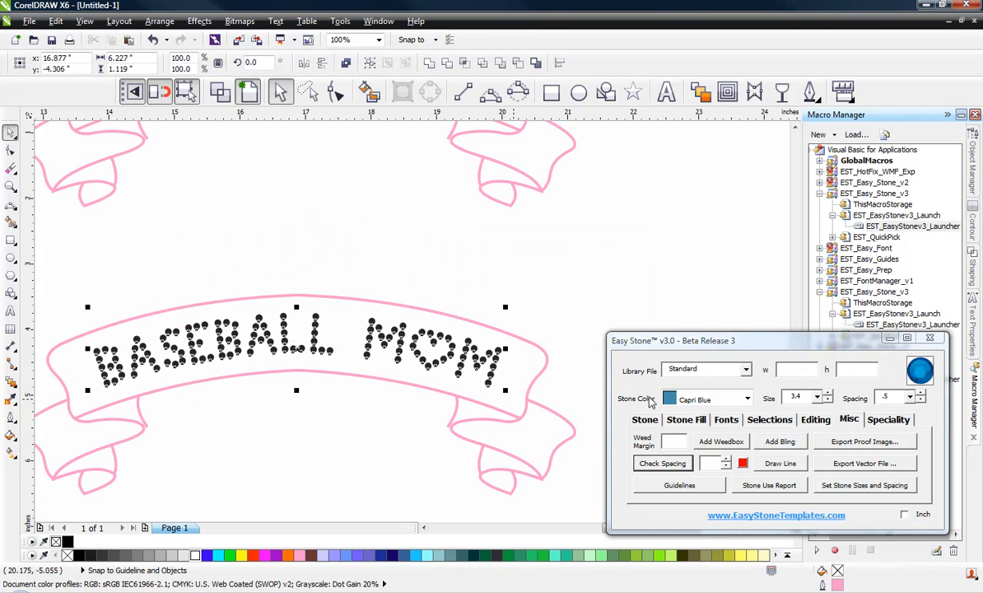
{"action": "left_click", "coordinate": [744, 396]}
{"action": "scroll", "coordinate": [669, 457], "scroll_direction": "up", "scroll_amount": 3}
{"action": "left_click", "coordinate": [669, 468]}
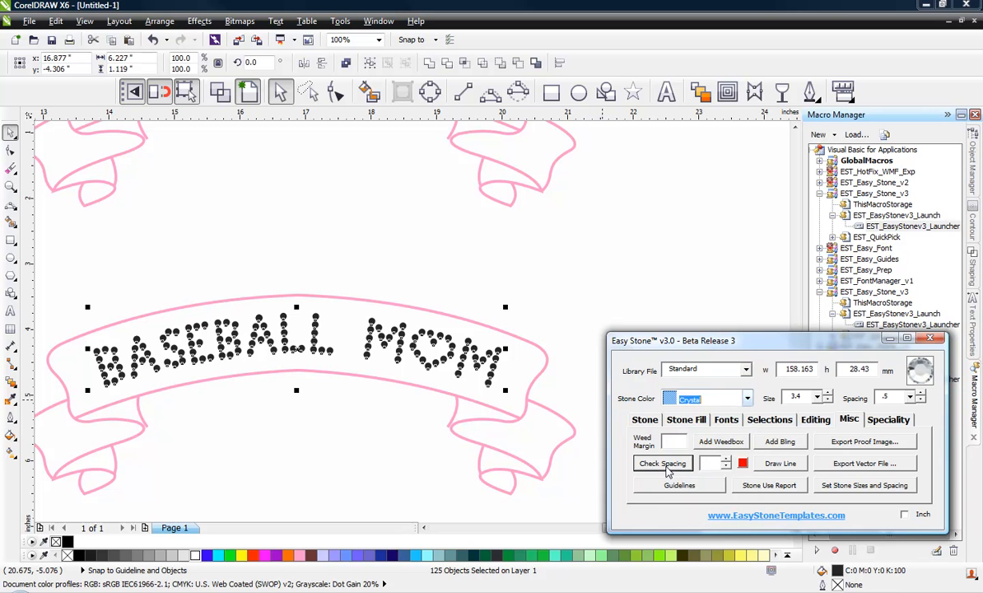
{"action": "left_click", "coordinate": [643, 420]}
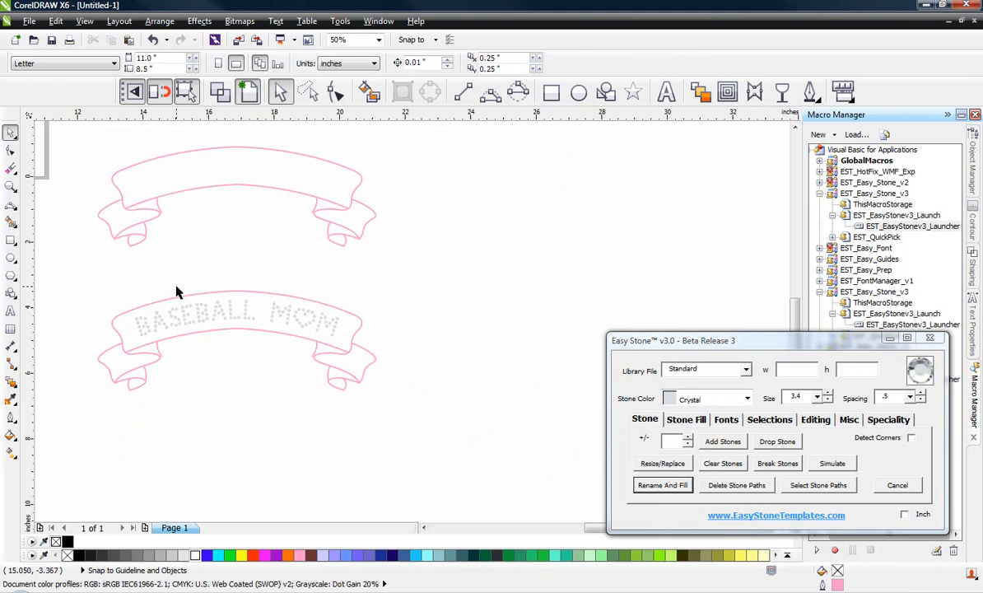
Step: Move the lettering under the blue ribbon and centre-align the two
{"action": "left_click_drag", "start_coordinate": [211, 314], "coordinate": [350, 356]}
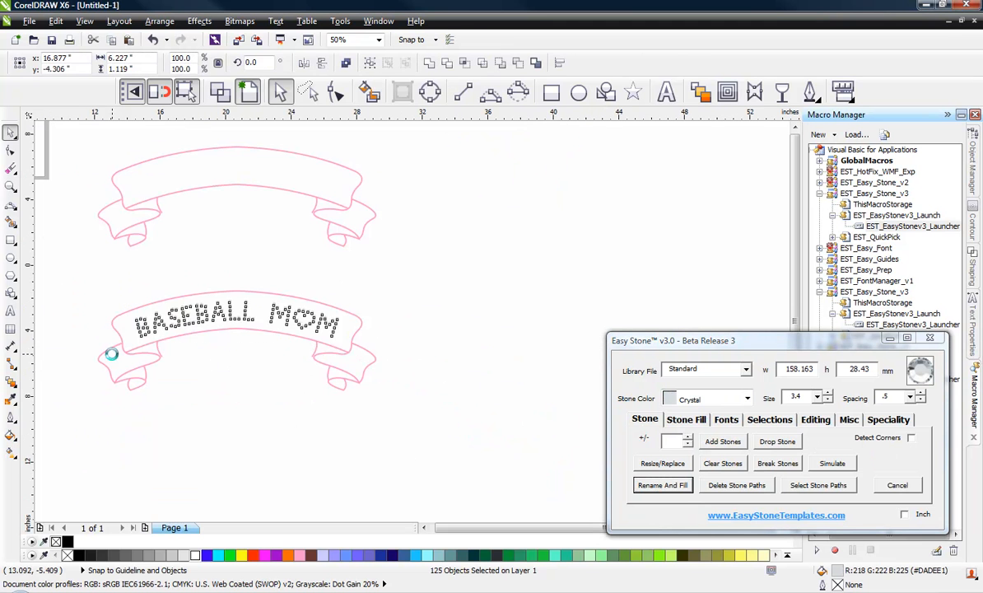
{"action": "scroll", "coordinate": [110, 346], "scroll_direction": "down", "scroll_amount": 1}
{"action": "left_click_drag", "start_coordinate": [149, 338], "coordinate": [331, 286]}
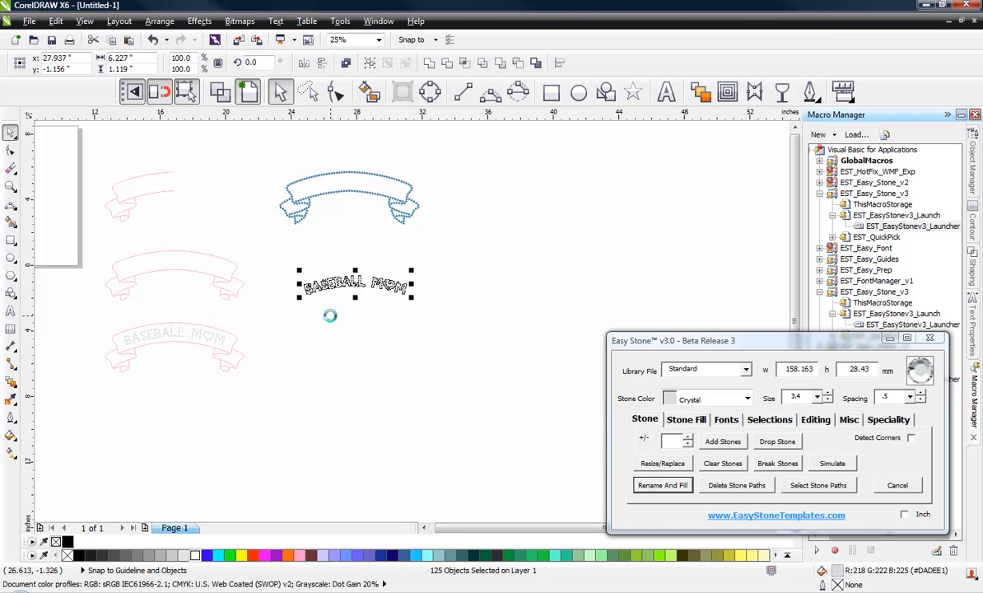
{"action": "left_click", "coordinate": [265, 160]}
{"action": "left_click_drag", "start_coordinate": [257, 150], "coordinate": [457, 248]}
{"action": "left_click_drag", "start_coordinate": [261, 153], "coordinate": [463, 301]}
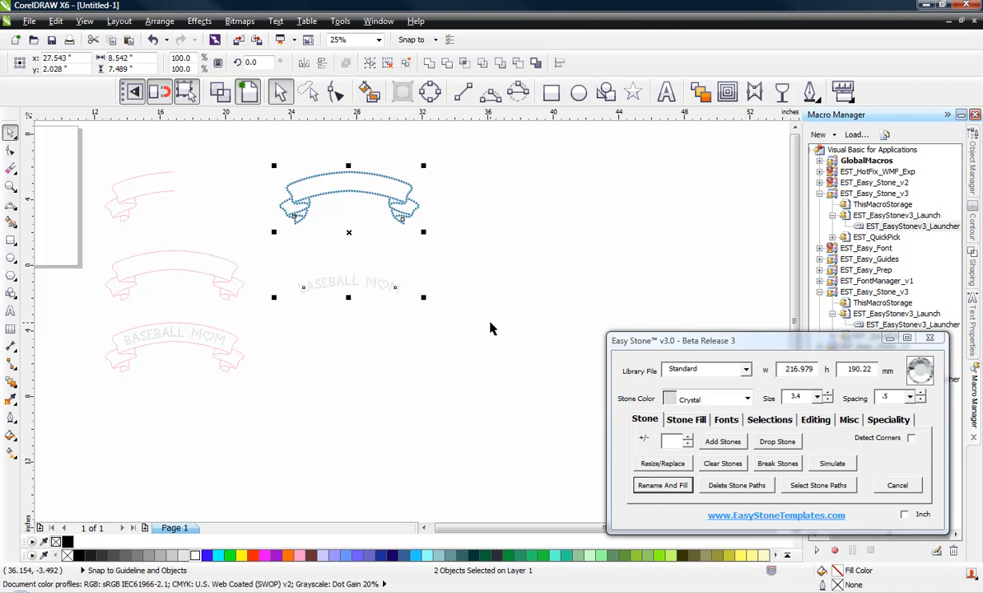
{"action": "key", "text": "e"}
{"action": "left_click", "coordinate": [453, 326]}
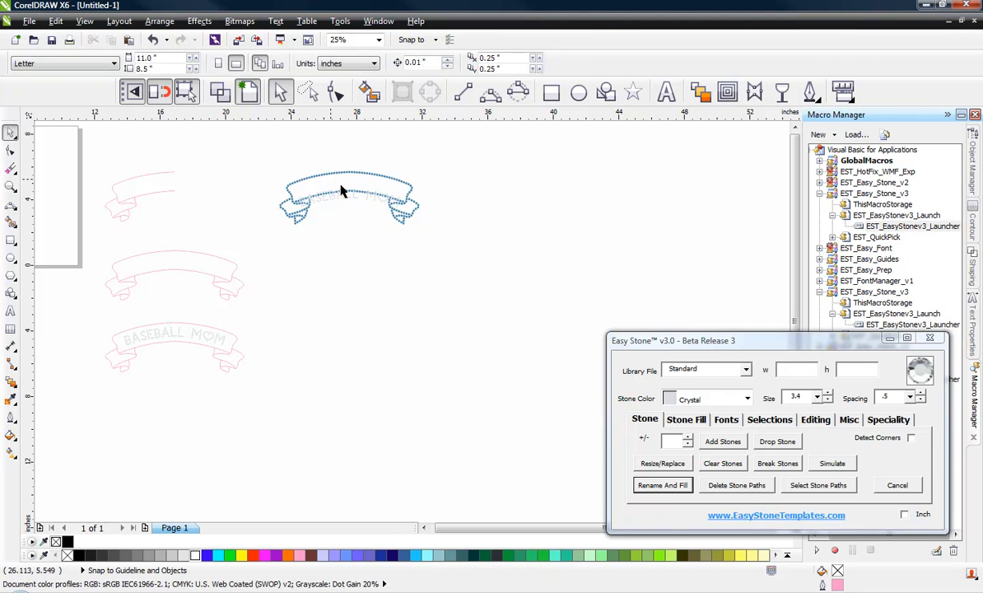
Step: Raise the lettering up inside the ribbon, then select ribbon and lettering together
{"action": "scroll", "coordinate": [344, 190], "scroll_direction": "up", "scroll_amount": 3}
{"action": "left_click_drag", "start_coordinate": [354, 227], "coordinate": [350, 188]}
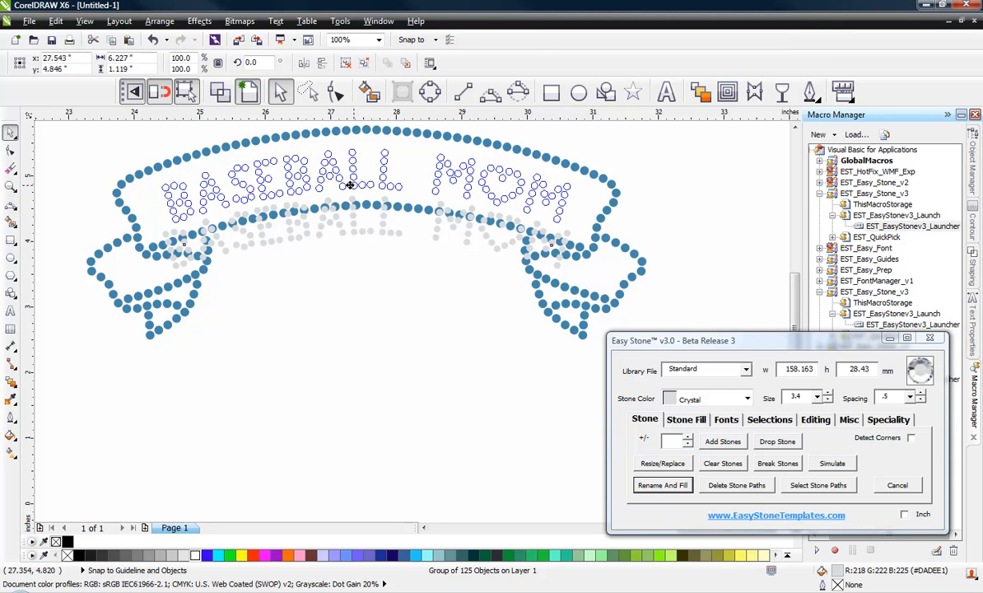
{"action": "left_click", "coordinate": [353, 258]}
{"action": "scroll", "coordinate": [354, 257], "scroll_direction": "down", "scroll_amount": 2}
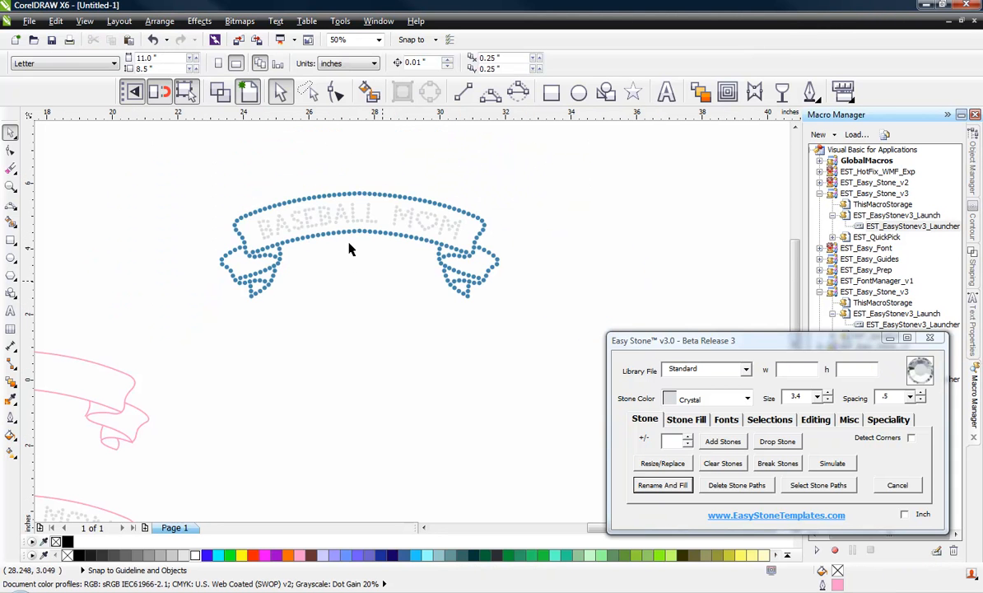
{"action": "scroll", "coordinate": [364, 223], "scroll_direction": "up", "scroll_amount": 3}
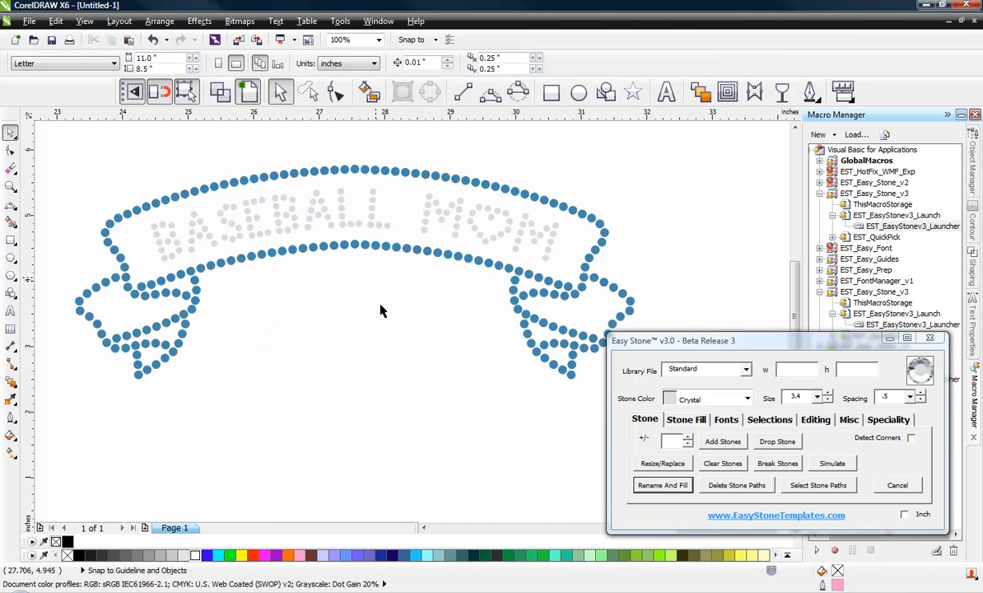
{"action": "scroll", "coordinate": [240, 280], "scroll_direction": "down", "scroll_amount": 2}
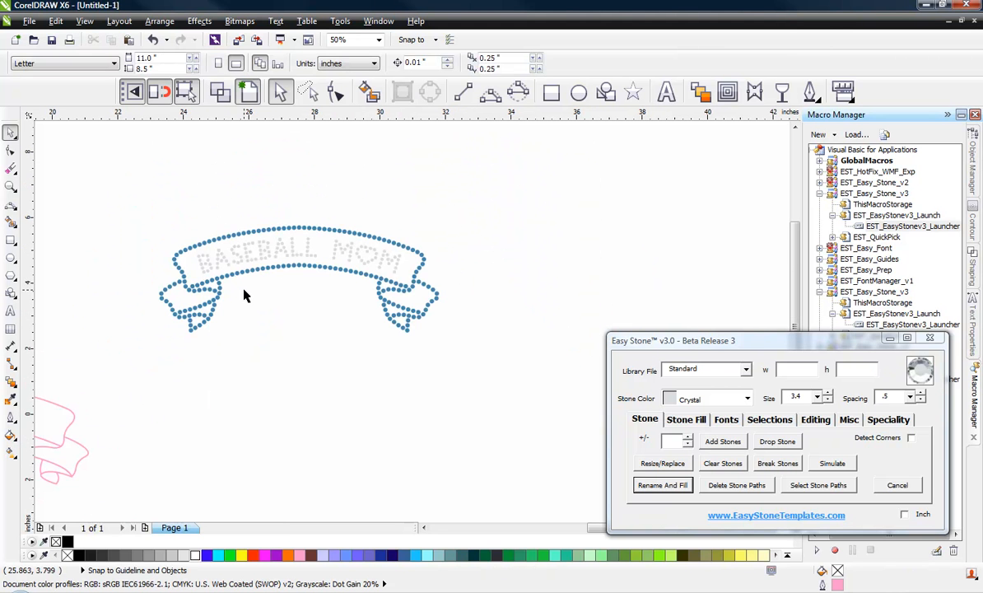
{"action": "left_click_drag", "start_coordinate": [129, 194], "coordinate": [506, 385]}
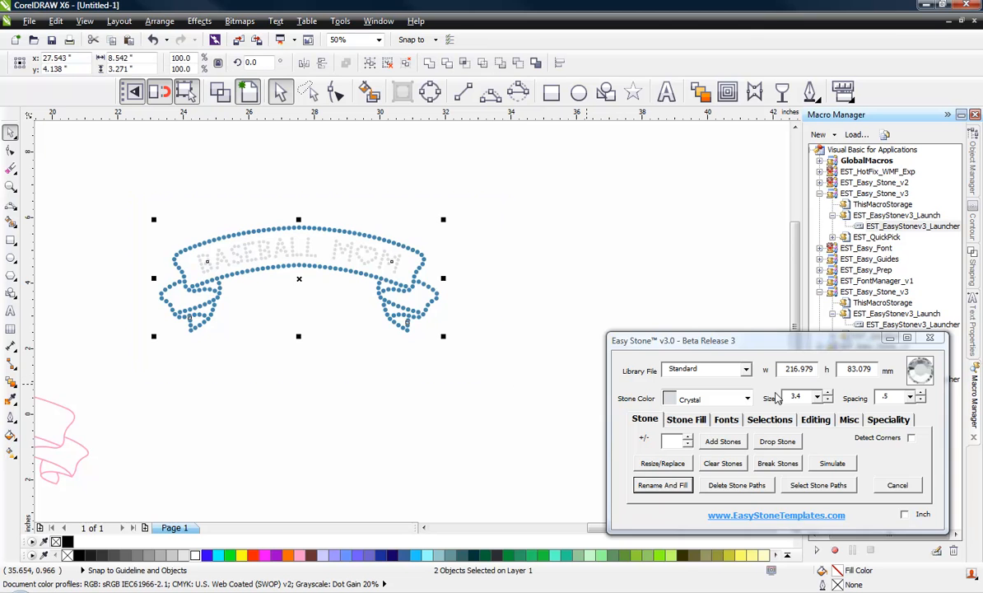
Step: Add a black weedbox behind the design from Easy Stone's Misc tools
{"action": "left_click", "coordinate": [849, 419]}
{"action": "left_click", "coordinate": [722, 443]}
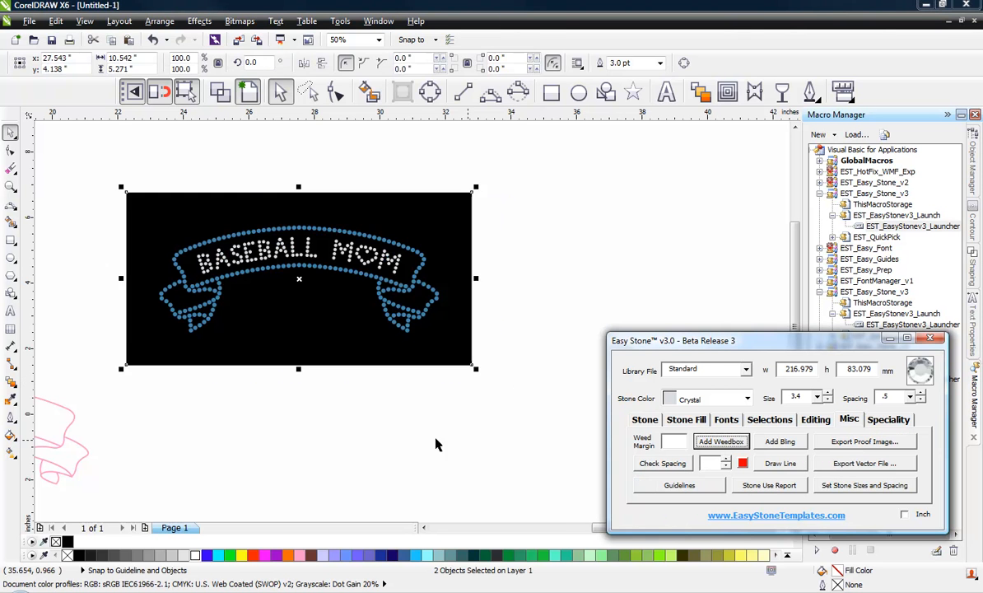